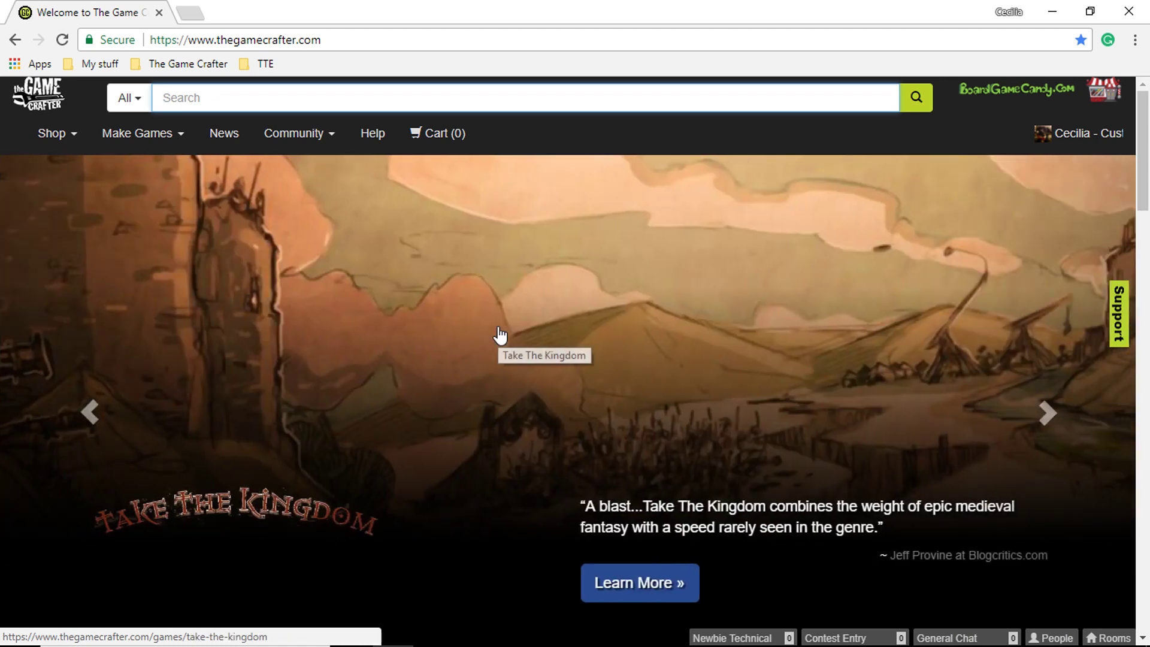
Open The Game Crafter's Products catalog for making games and browse the printed component categories
left_click(145, 132)
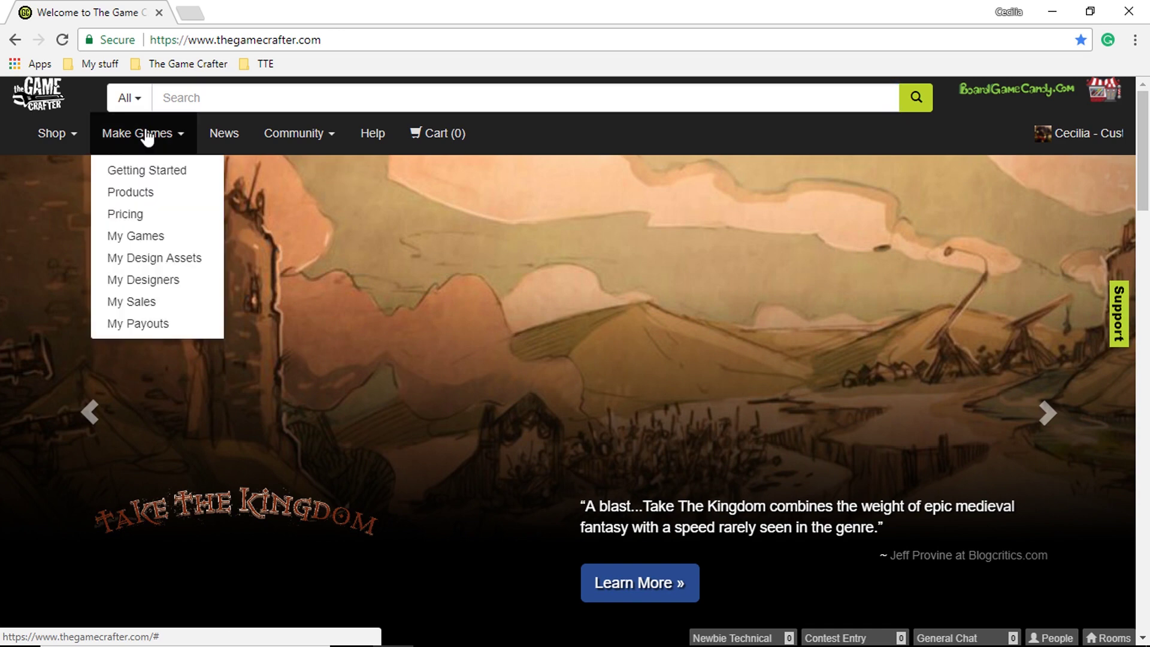
left_click(142, 192)
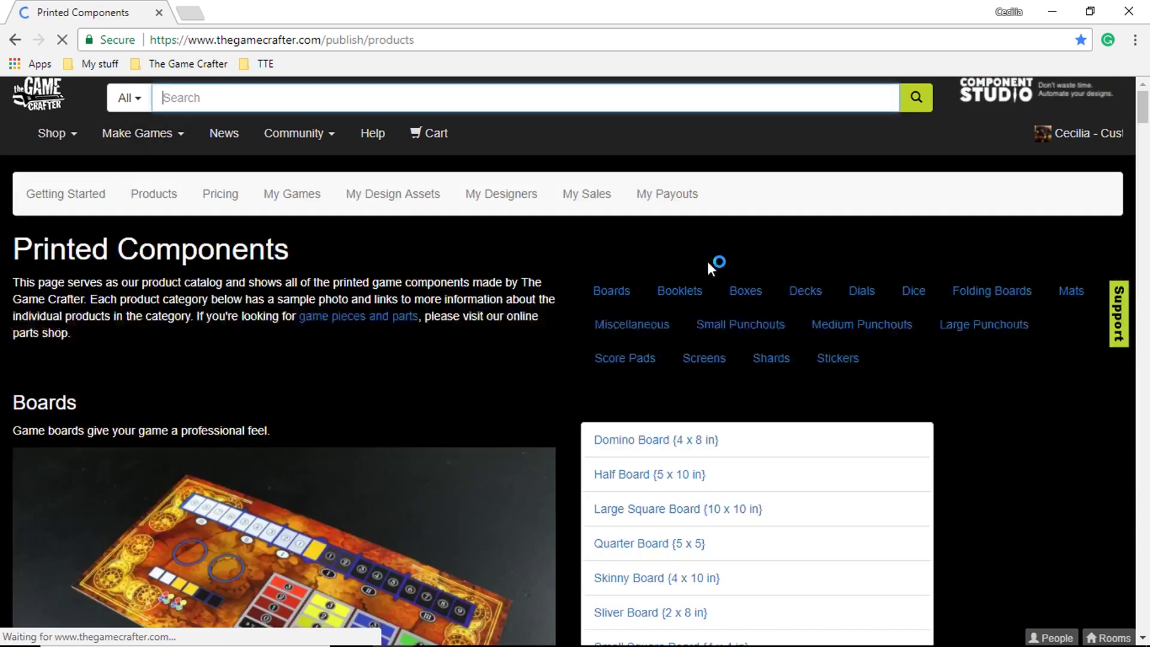
scroll(573, 331, "down", 20)
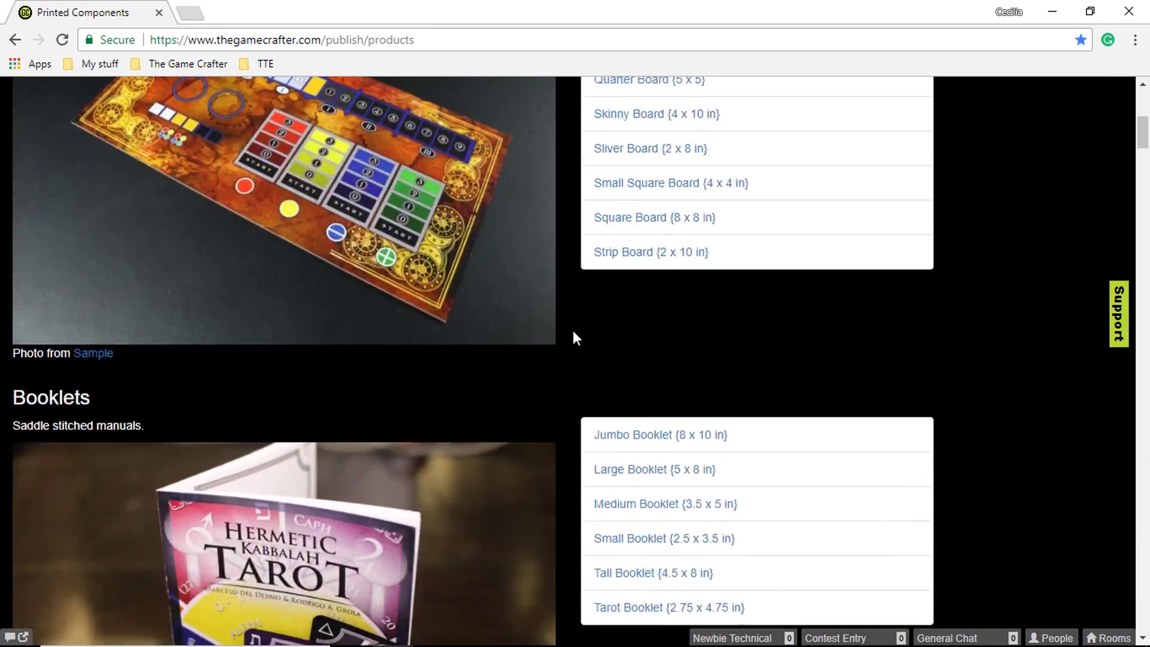
scroll(573, 337, "down", 20)
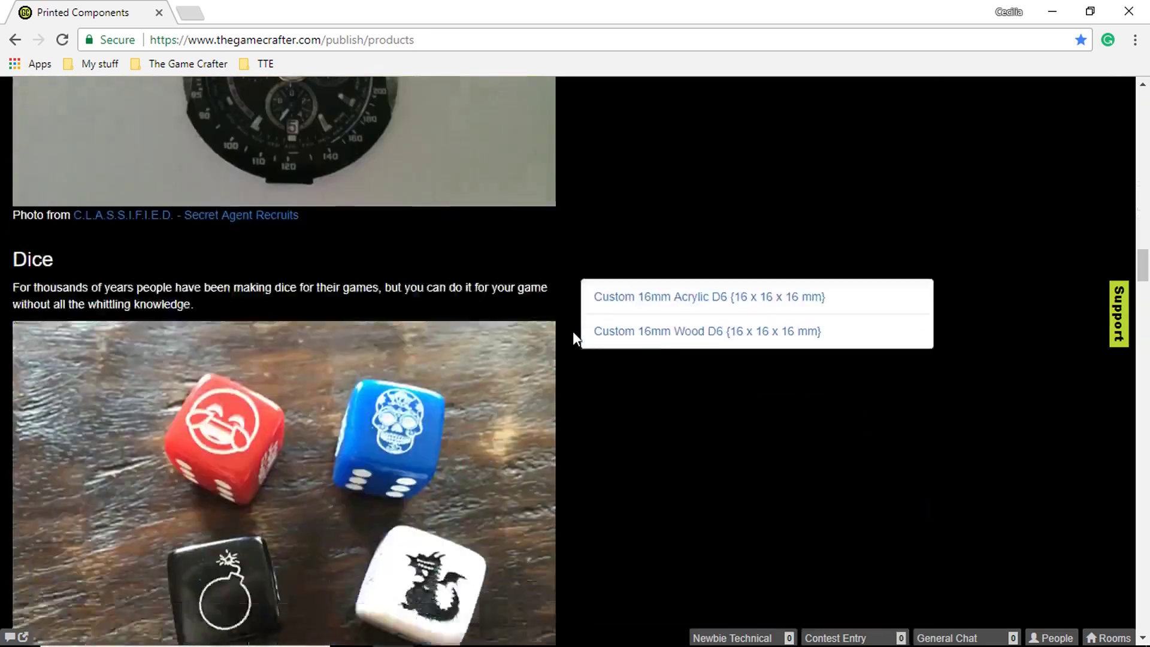
scroll(573, 334, "up", 20)
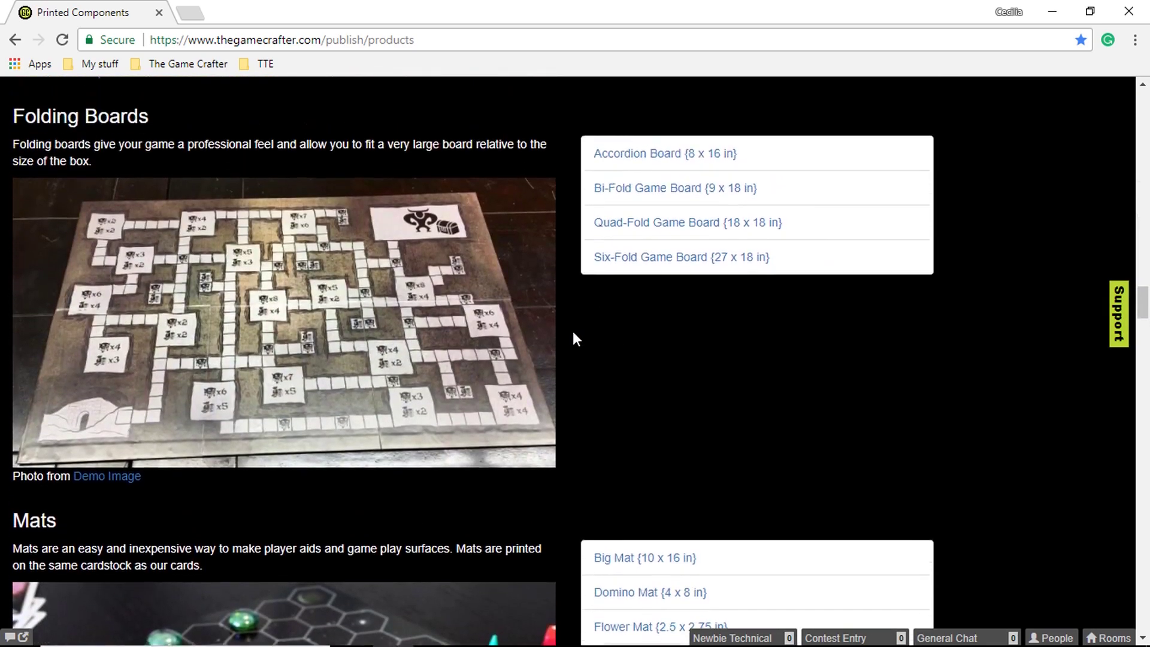
scroll(572, 336, "up", 20)
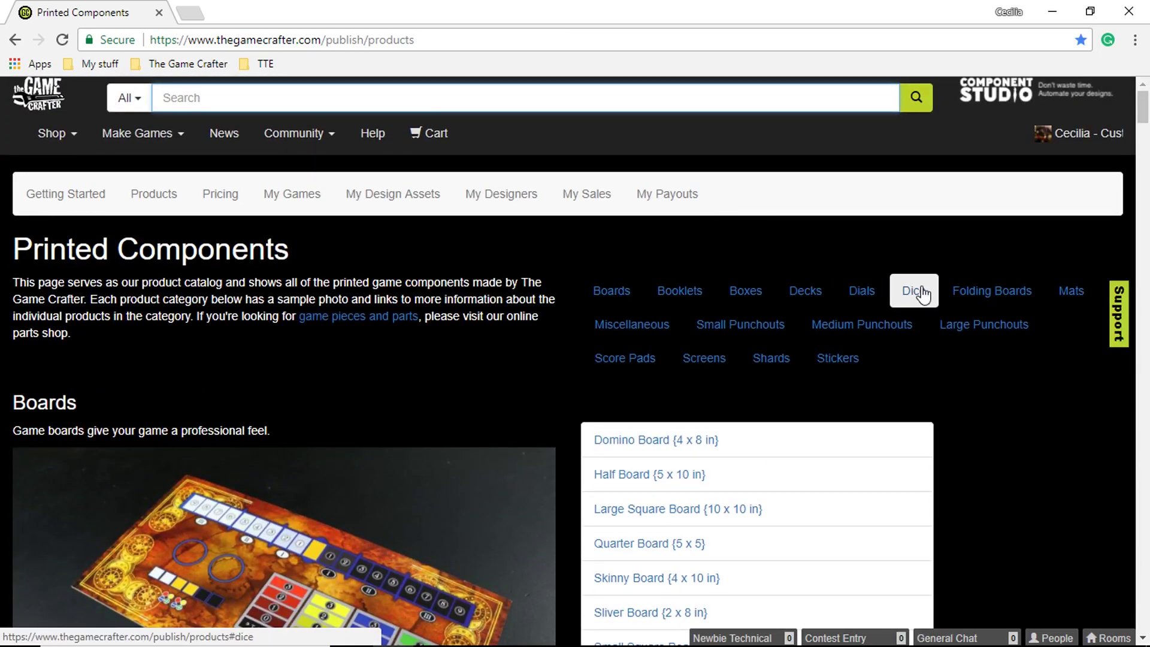
From Folding Boards, save the Quad-Fold Game Board's PNG template to the Desktop as Quad-Fold-Game-Board
left_click(973, 297)
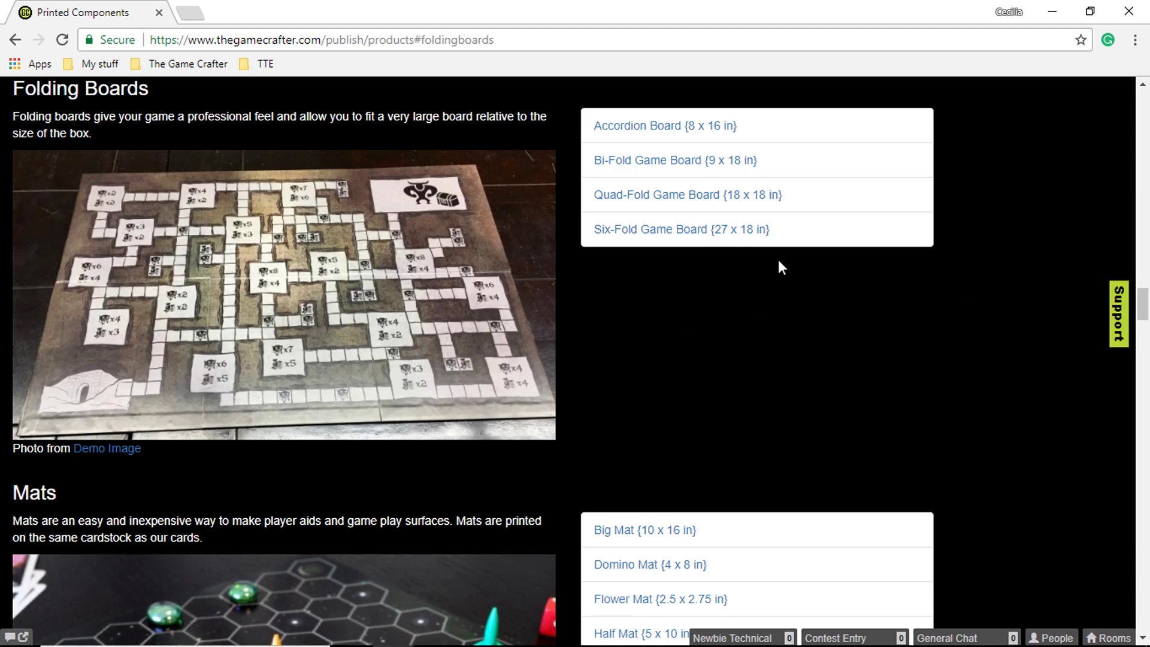
left_click(702, 202)
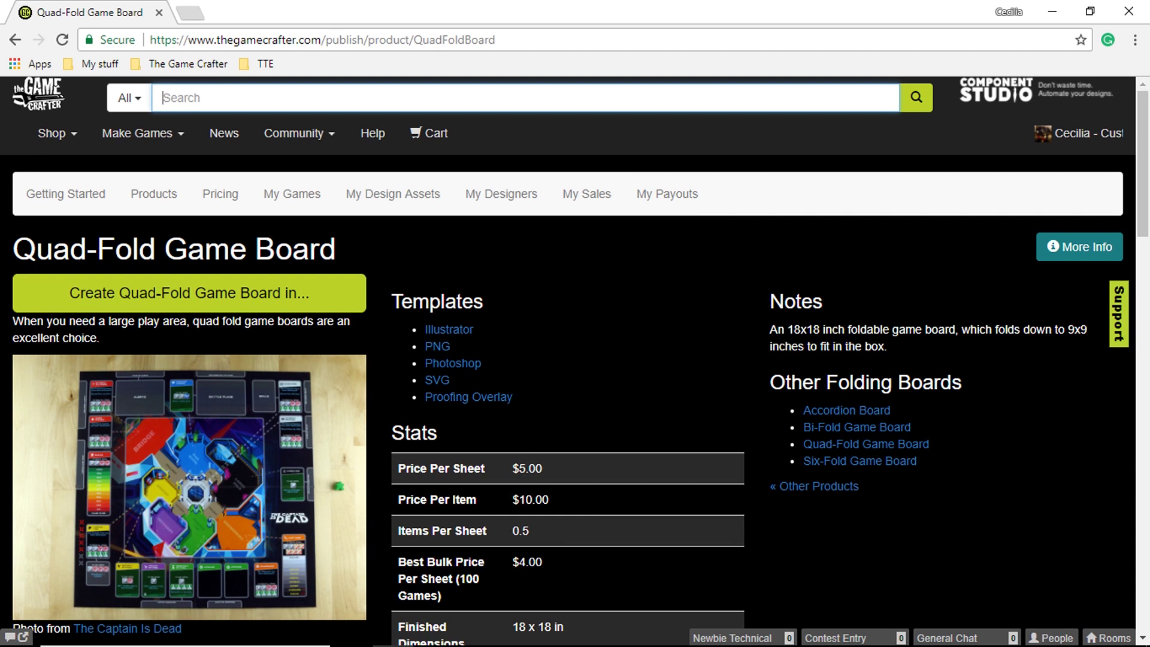
left_click(439, 349)
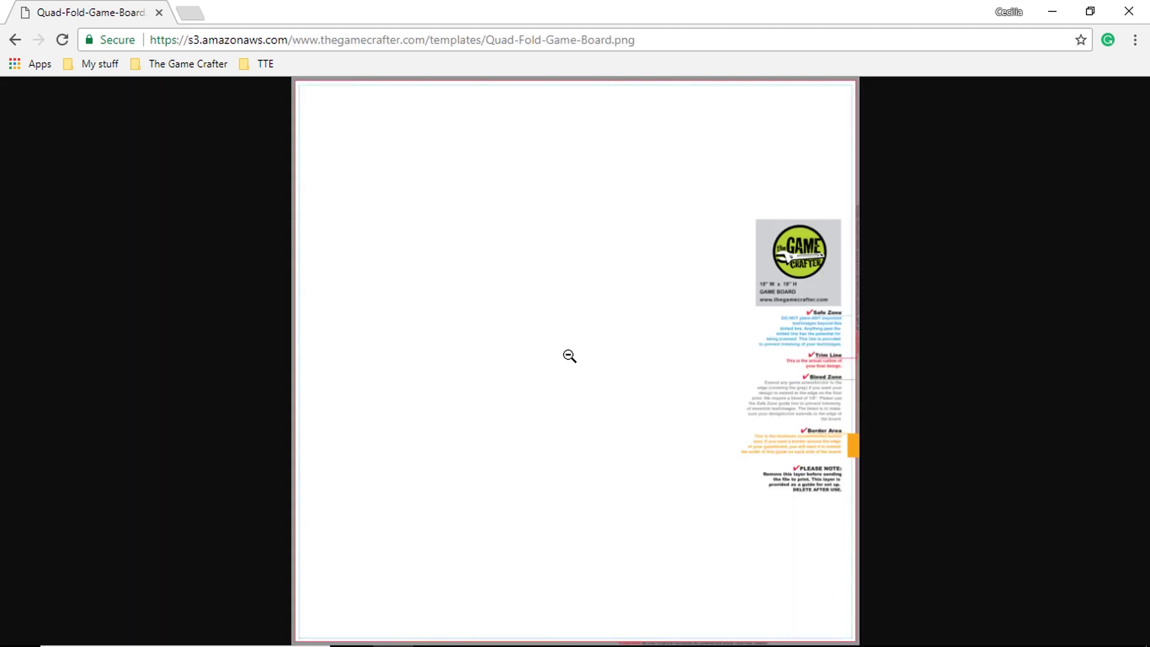
left_click(554, 351)
right_click(554, 351)
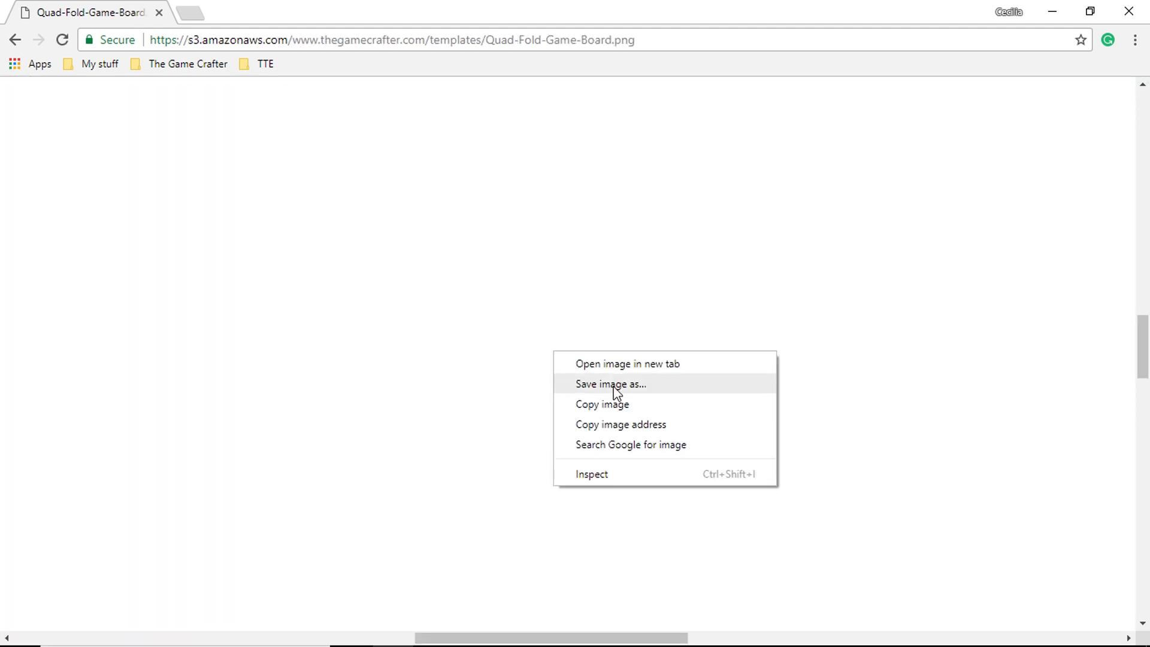
left_click(614, 385)
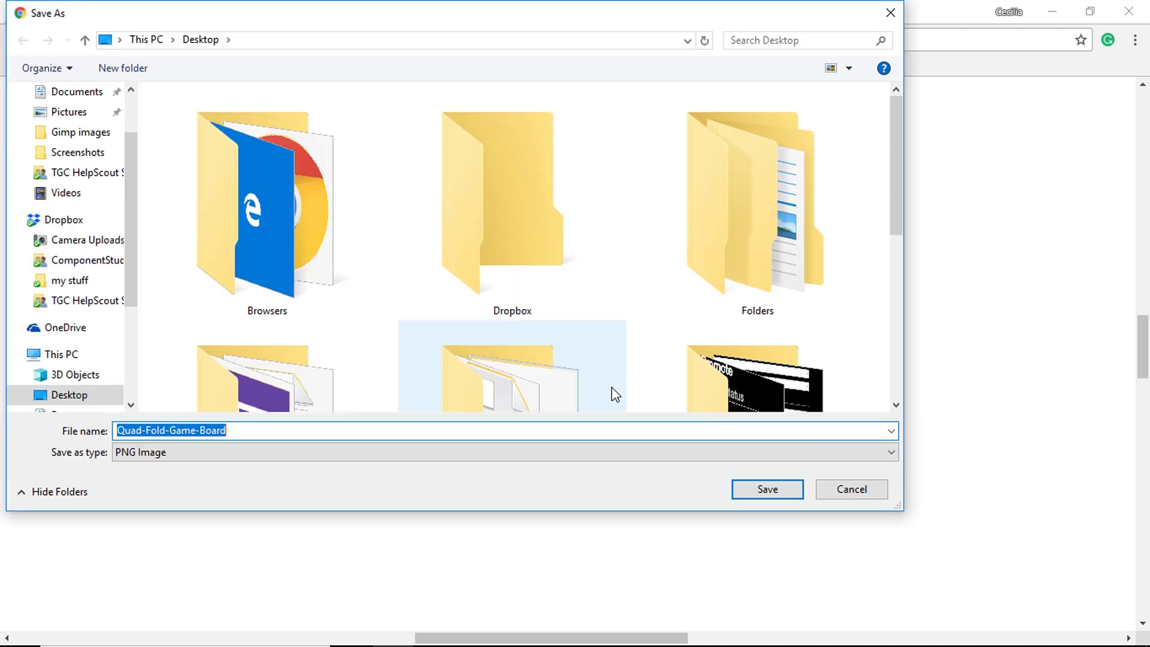
left_click(772, 491)
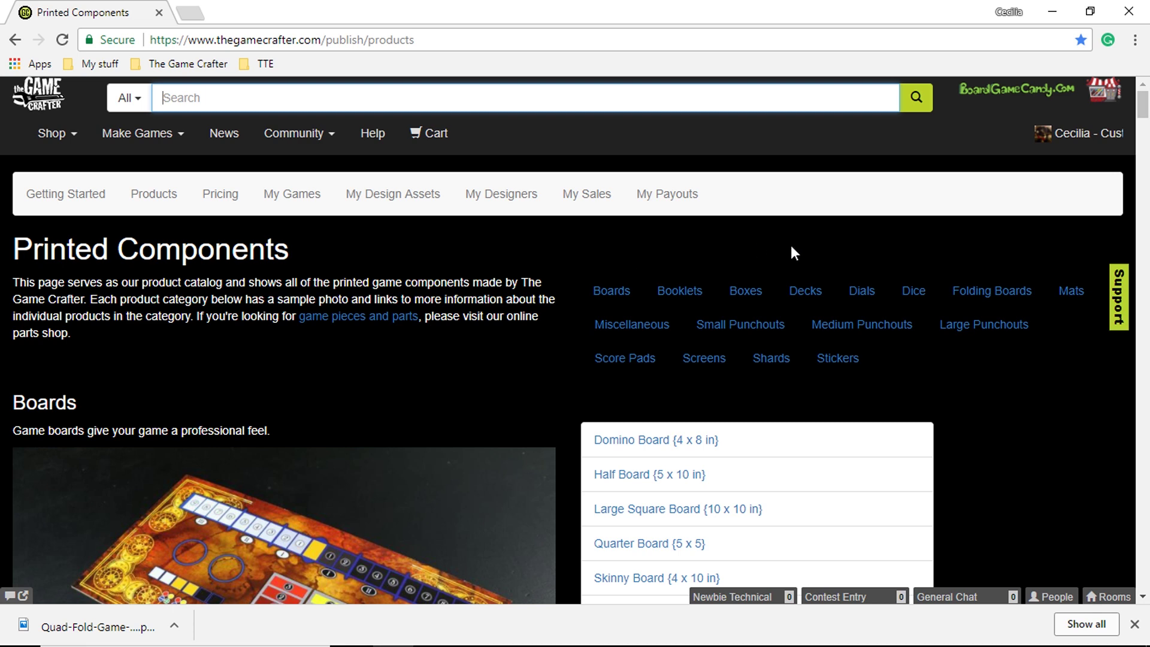
From the Decks category, open the Poker Deck's PNG template and save the poker-card.png image
left_click(804, 290)
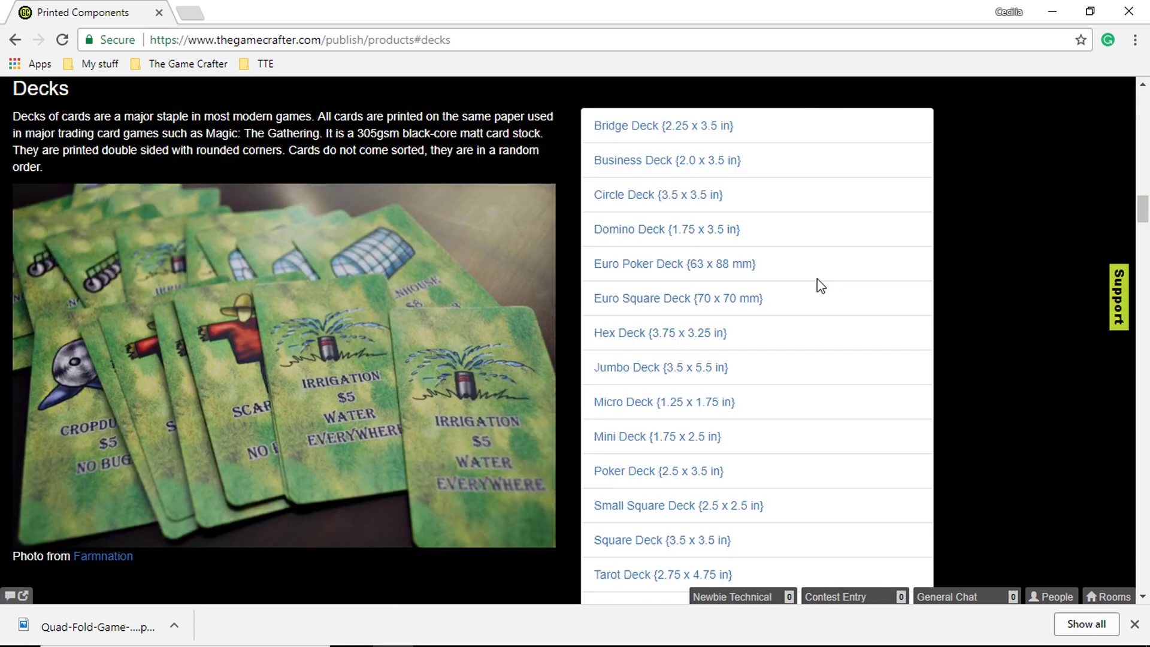
scroll(818, 281, "down", 1)
left_click(630, 389)
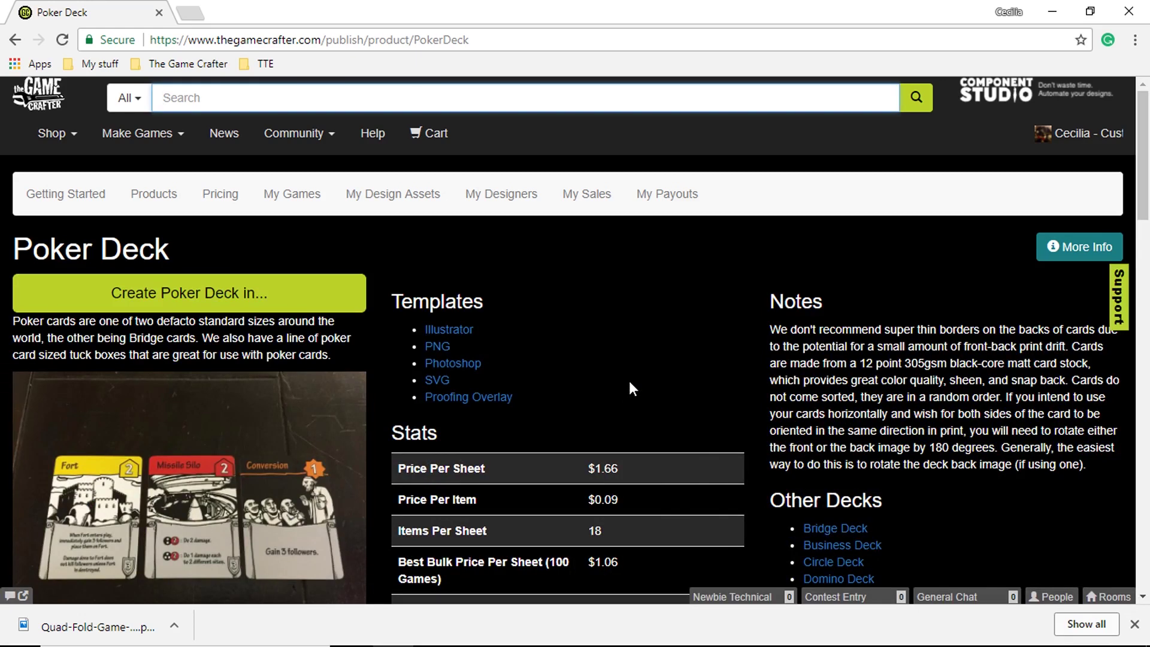
scroll(629, 382, "down", 1)
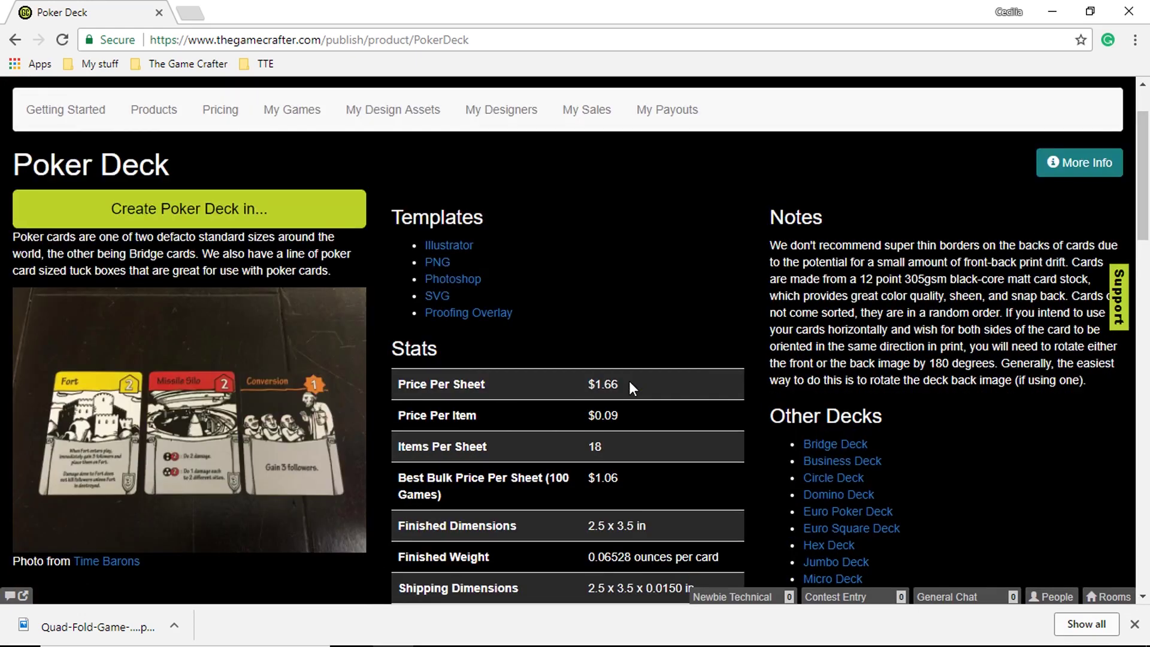
left_click(433, 263)
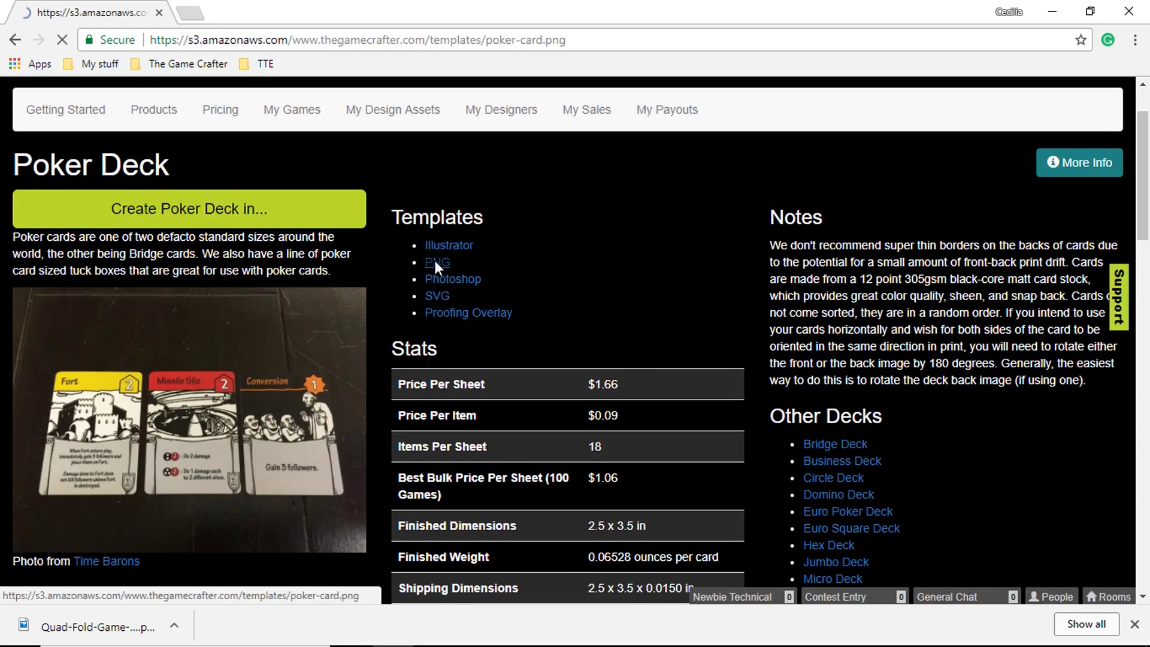
left_click(569, 281)
right_click(570, 283)
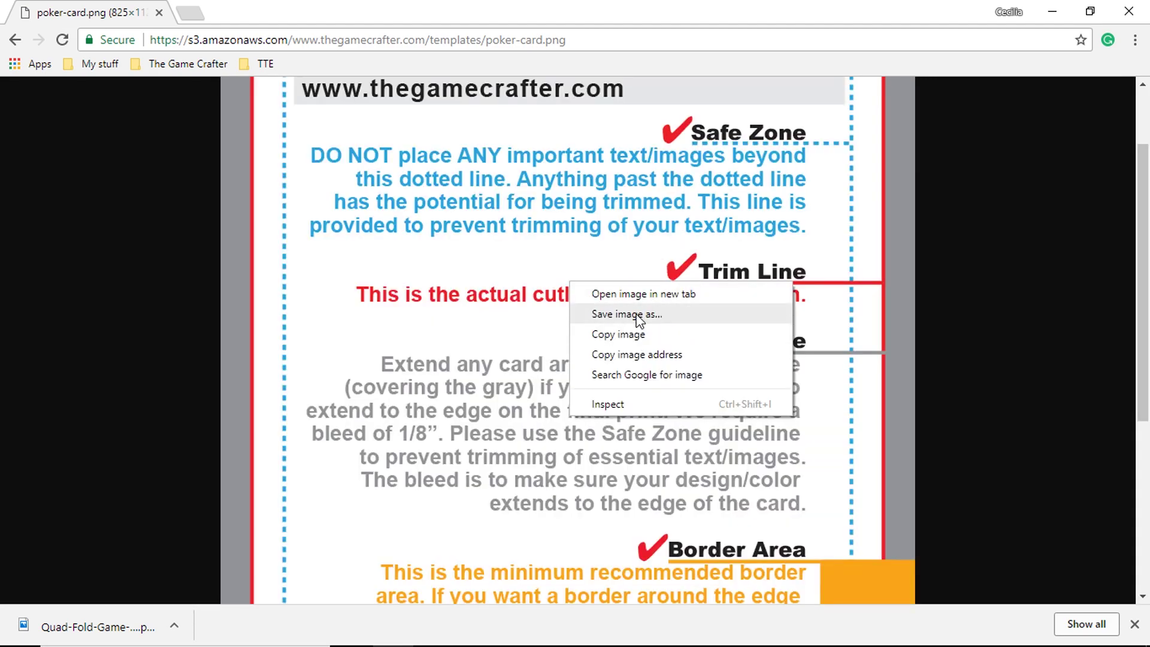
left_click(673, 314)
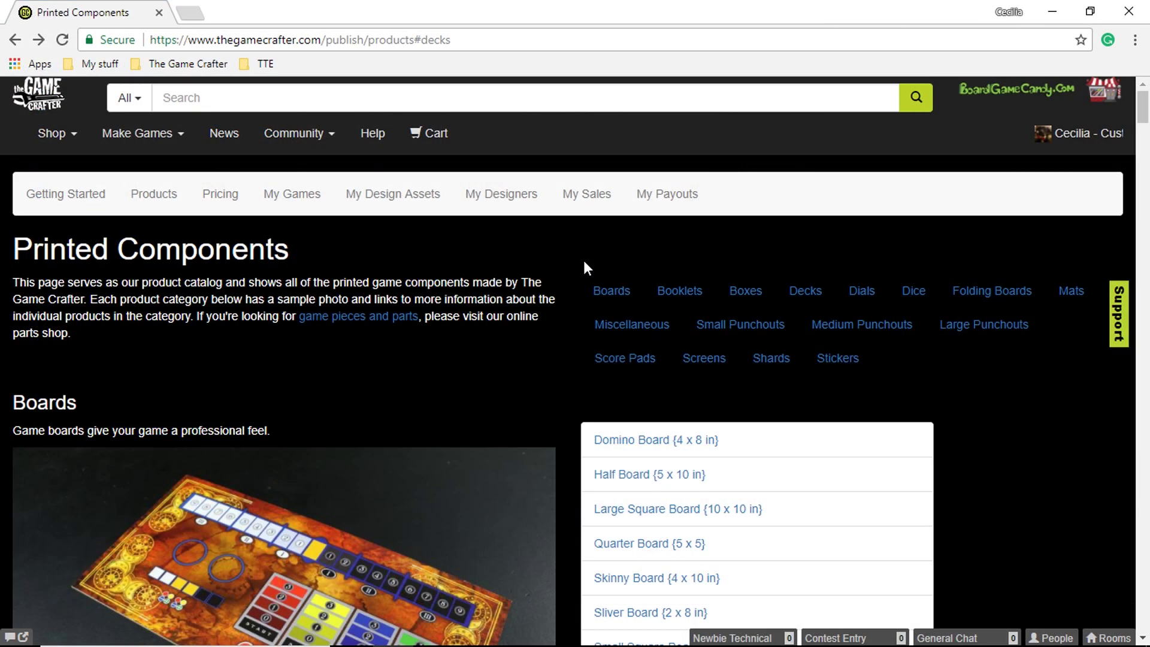
From the Boxes category, save the Large Pro Box Top Wrap's PNG template to the Desktop as box-top-wrap
left_click(758, 296)
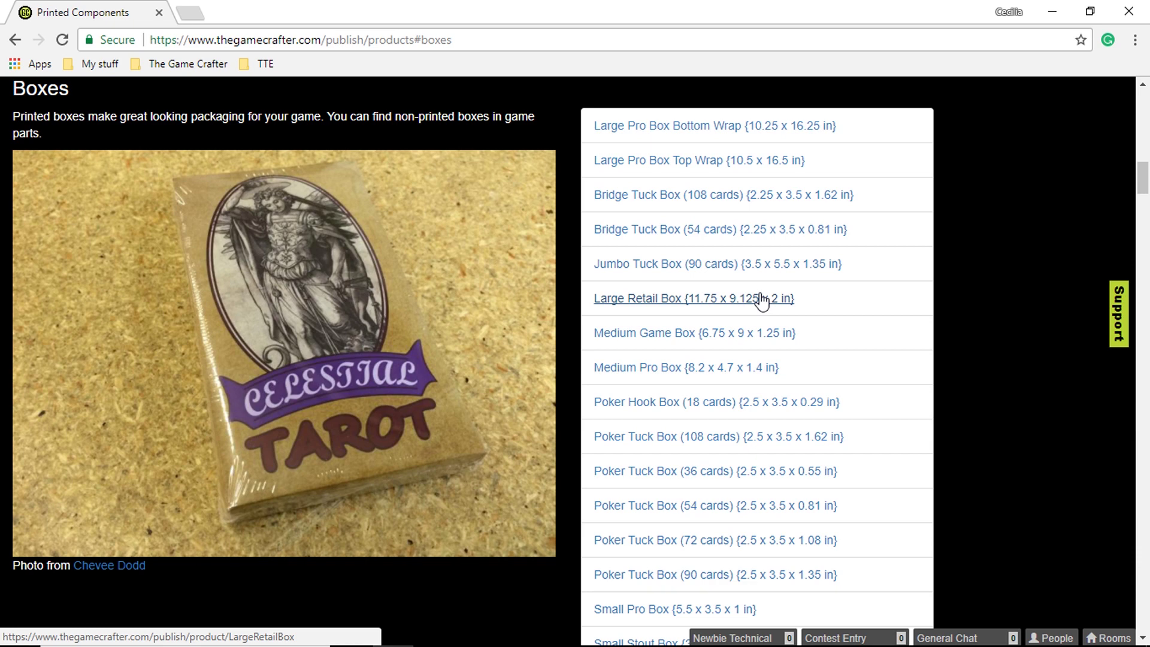
left_click(722, 162)
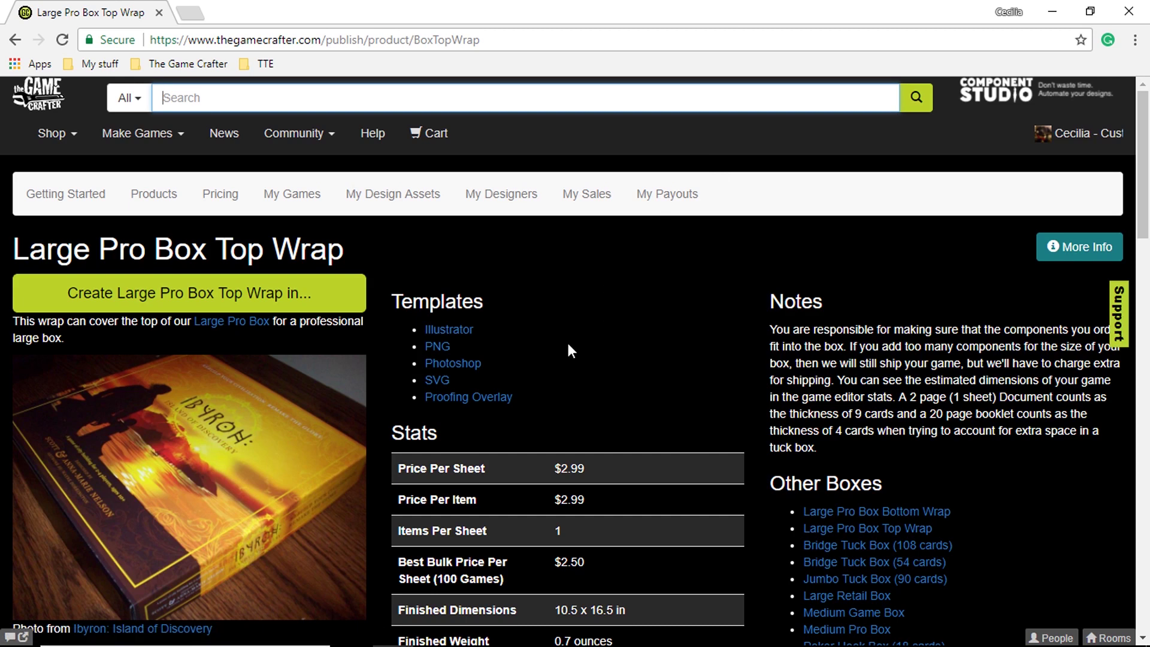
left_click(436, 346)
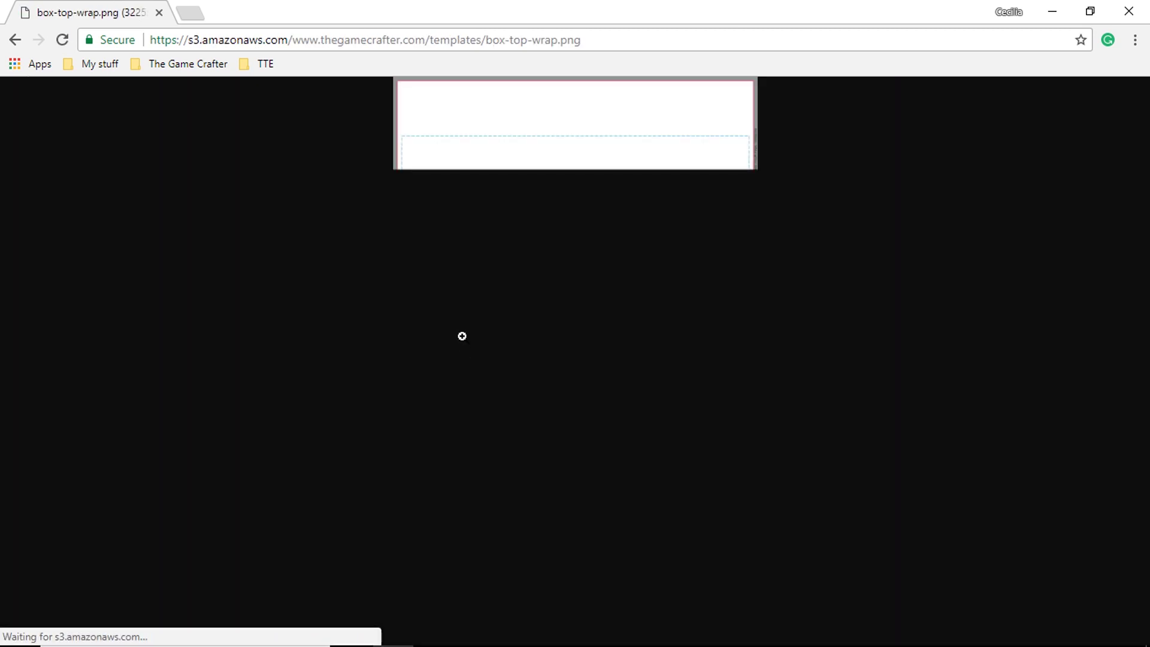
left_click(559, 301)
right_click(556, 304)
left_click(598, 341)
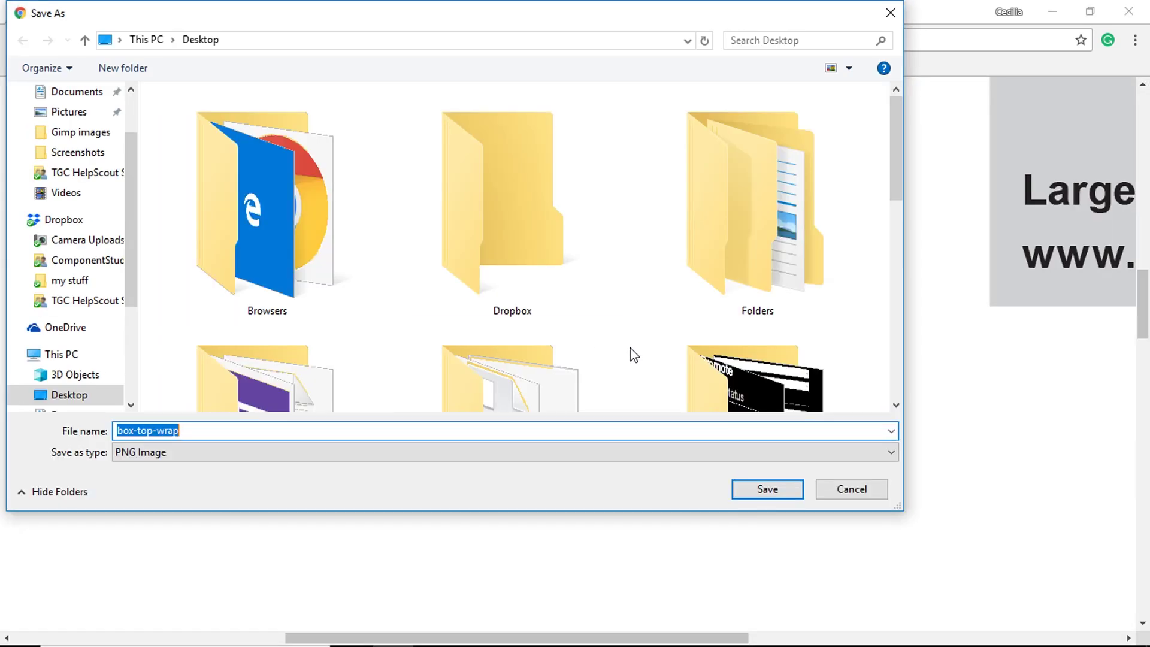
key("Return")
Return to the Boxes category and save the Large Pro Box Bottom Wrap's PNG template as box-bottom-wrap.png
left_click(14, 39)
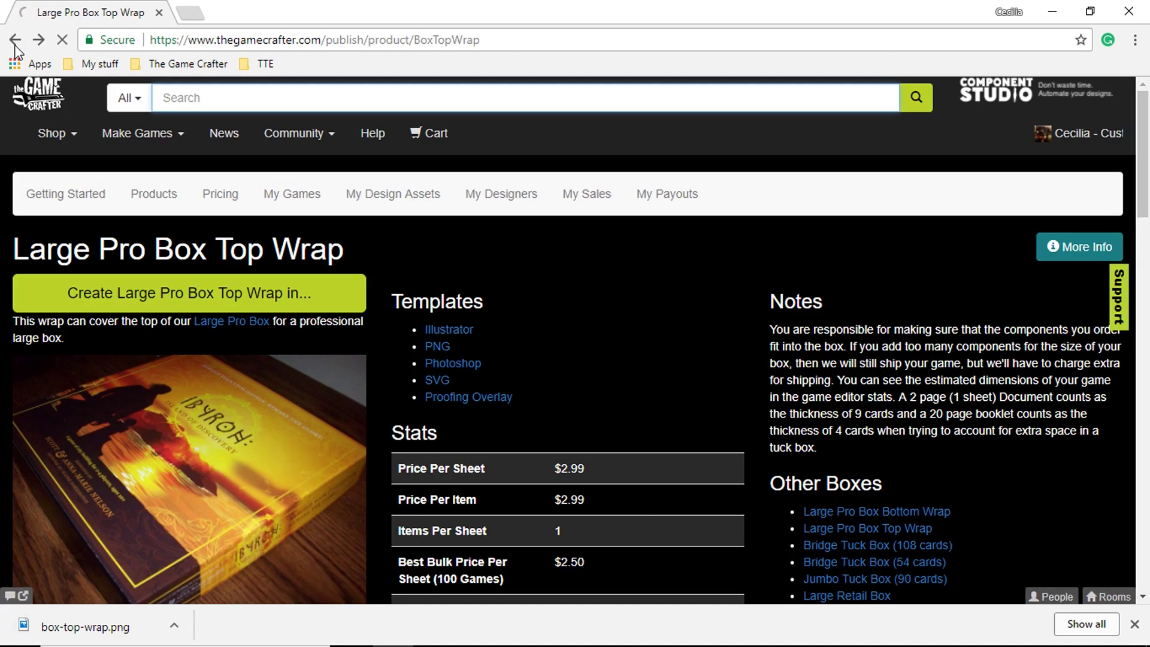
left_click(14, 41)
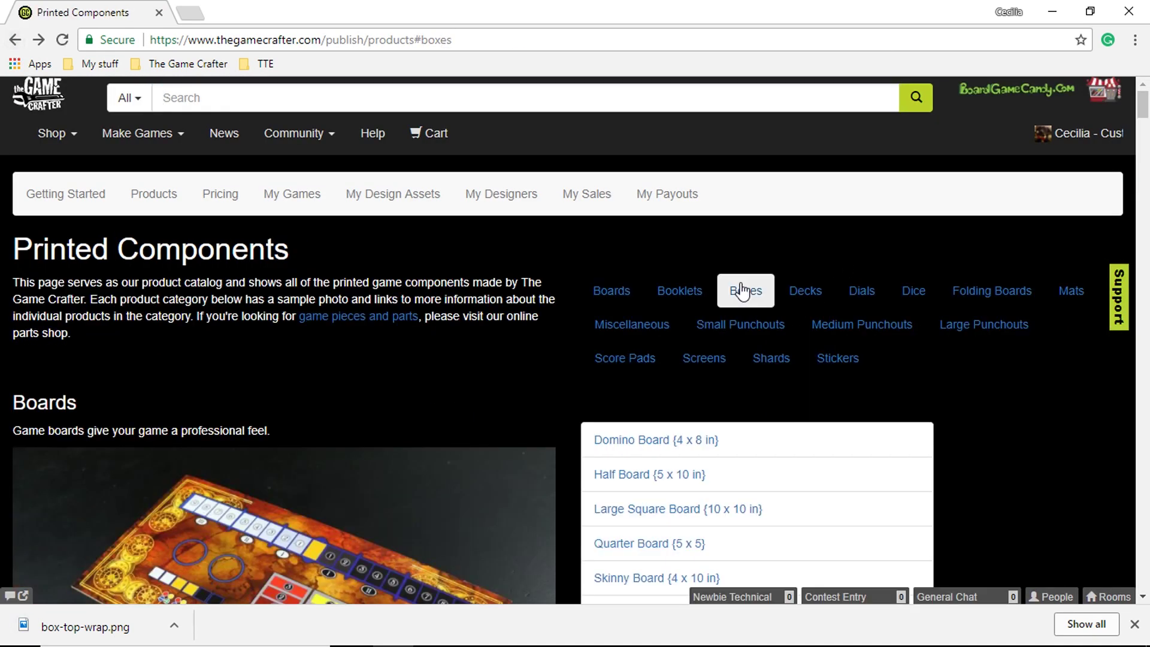
left_click(742, 291)
left_click(709, 125)
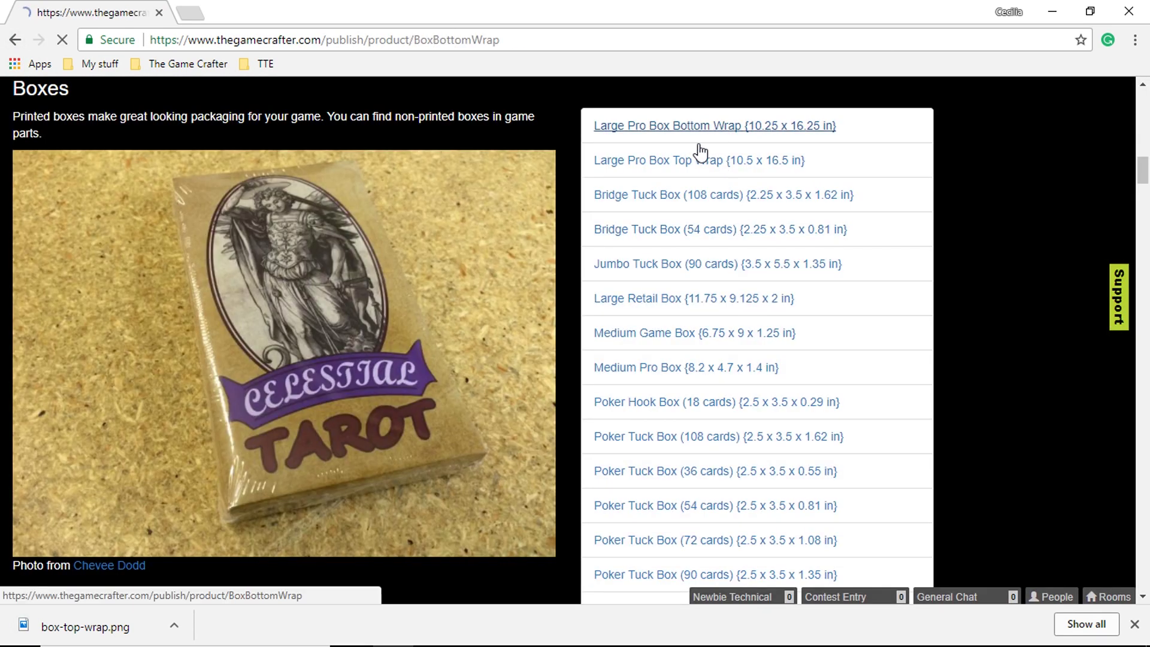
left_click(446, 345)
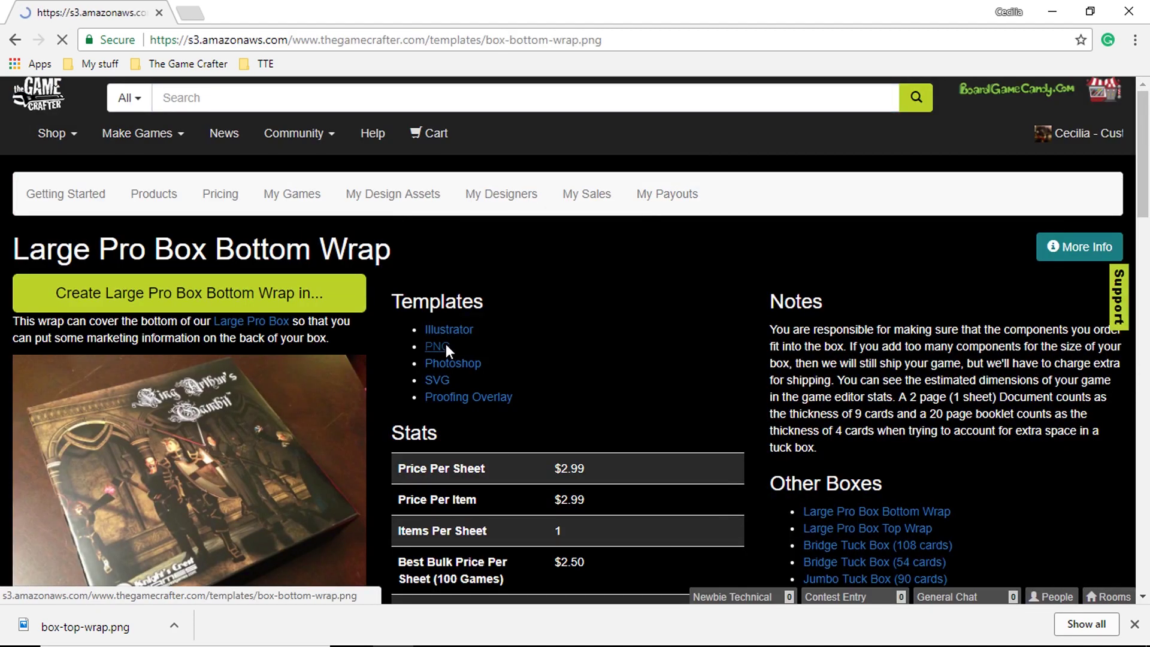
left_click(579, 306)
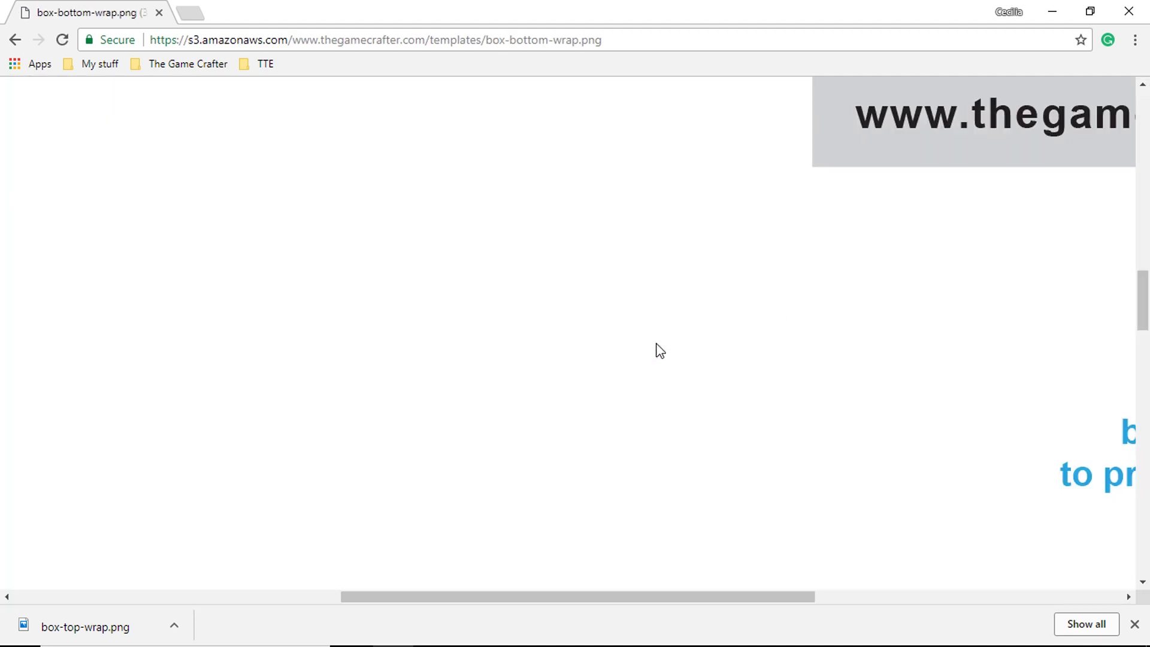
key("ctrl+s")
key("Return")
View the Large Pro Box part page linked from the bottom wrap's description, then return to the Printed Components catalog
left_click(15, 40)
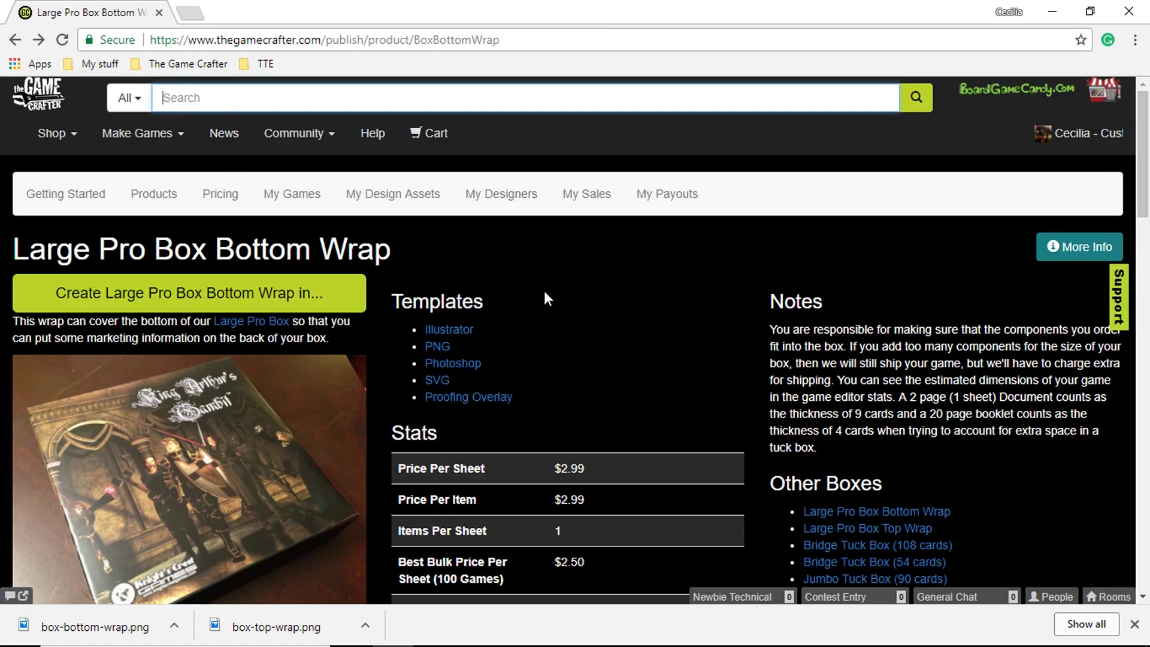
left_click(244, 326)
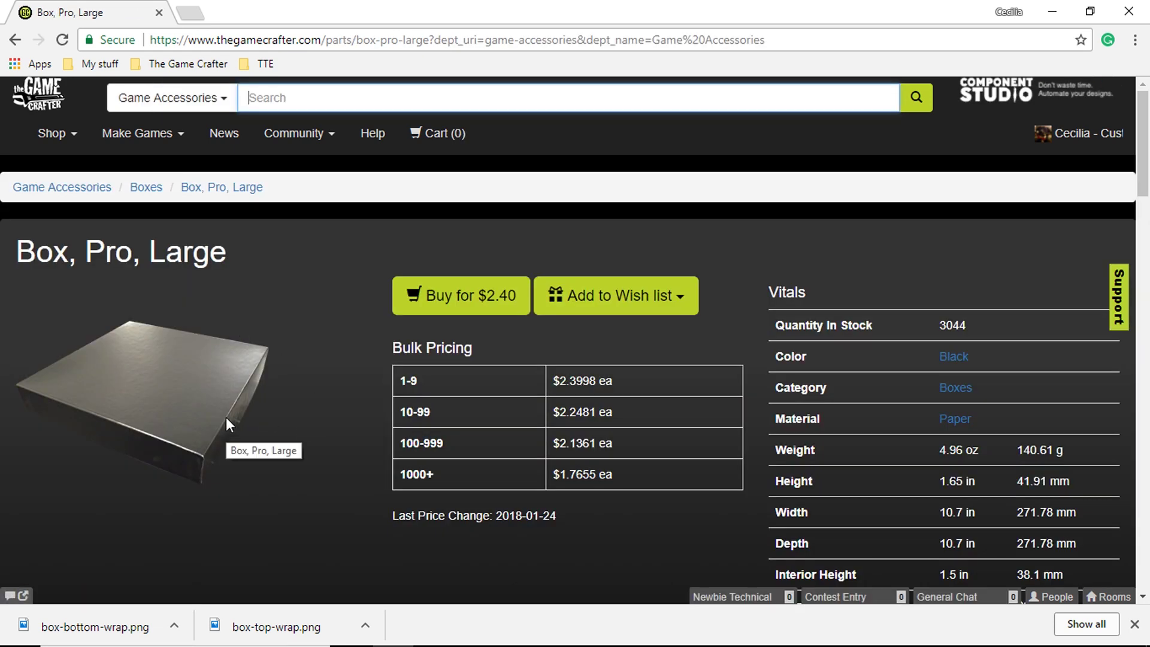
key("alt+Left")
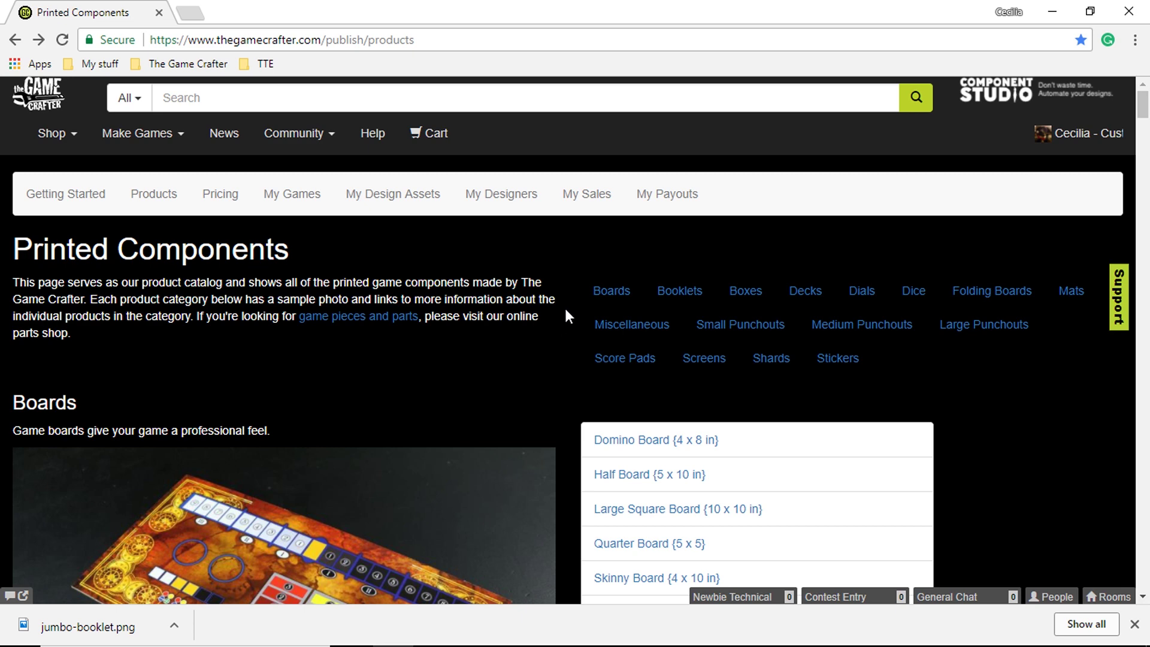
From the Booklets category, open the Jumbo Booklet's PNG template and save the jumbo-booklet.png image
left_click(679, 290)
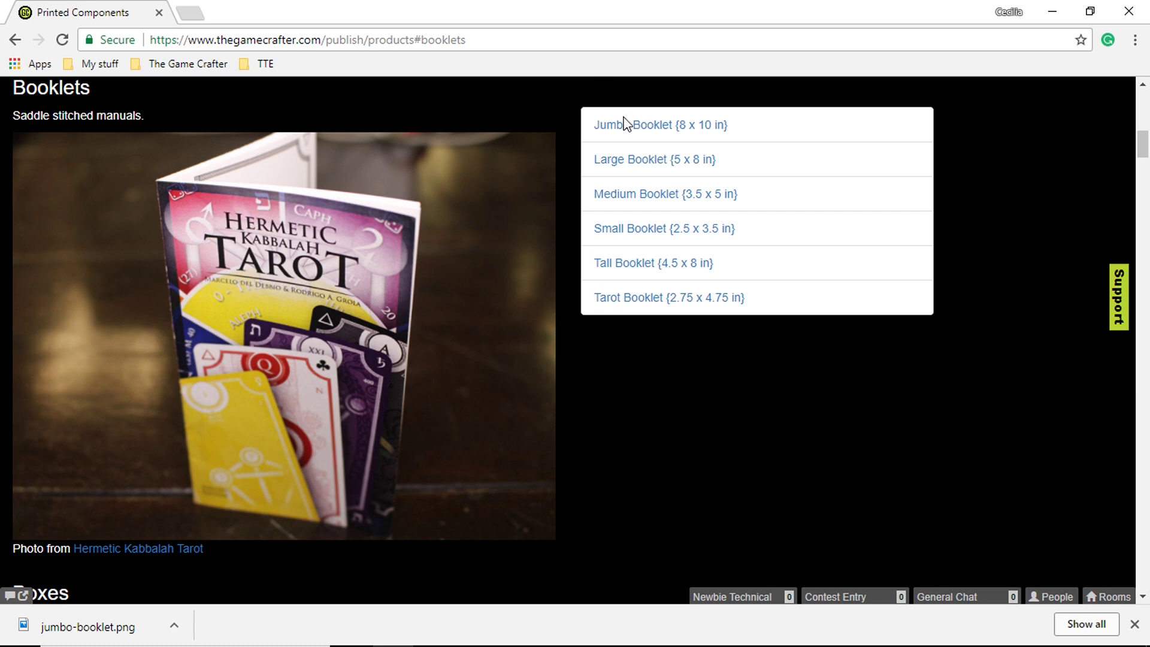
left_click(605, 122)
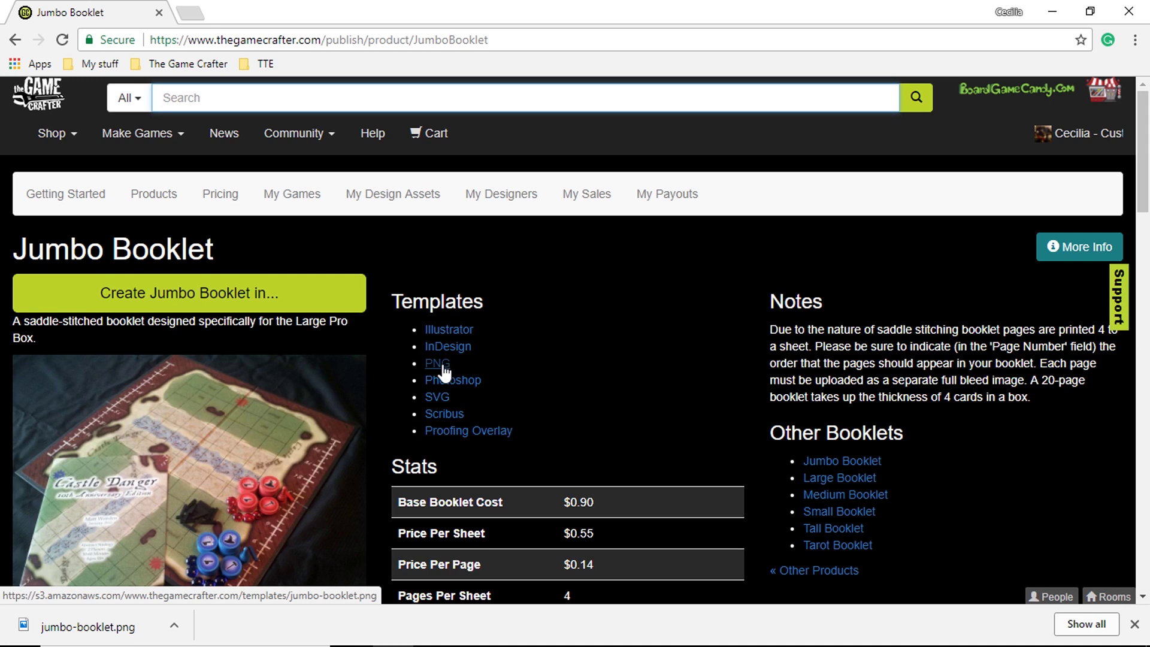
left_click(441, 364)
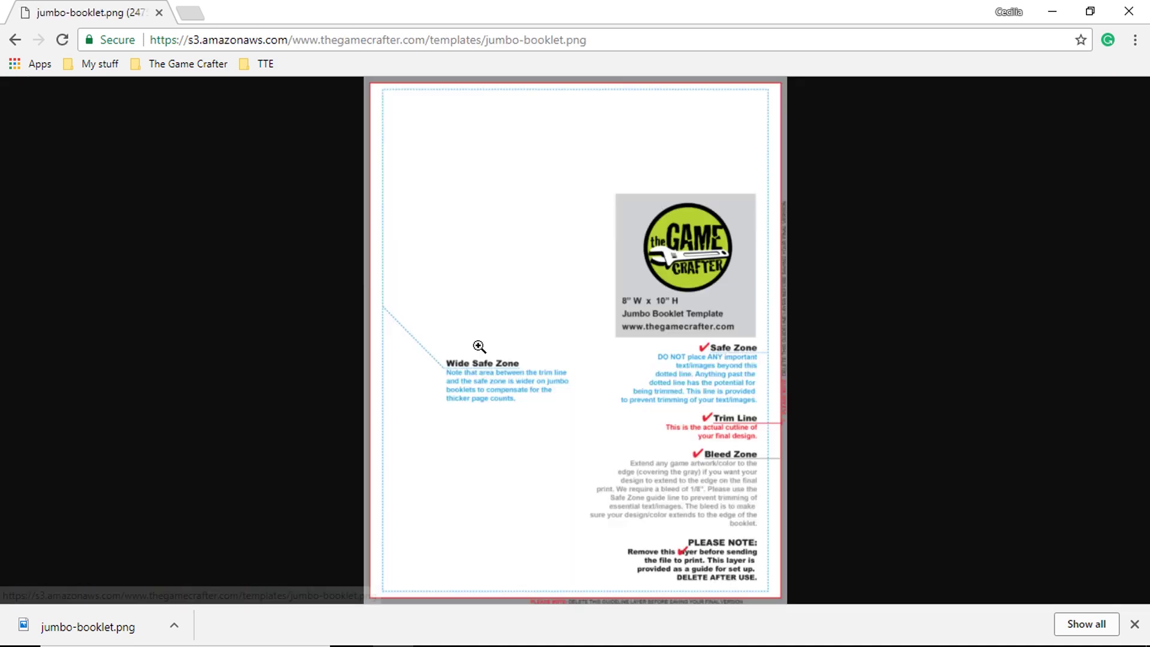
left_click(591, 323)
right_click(592, 323)
left_click(639, 360)
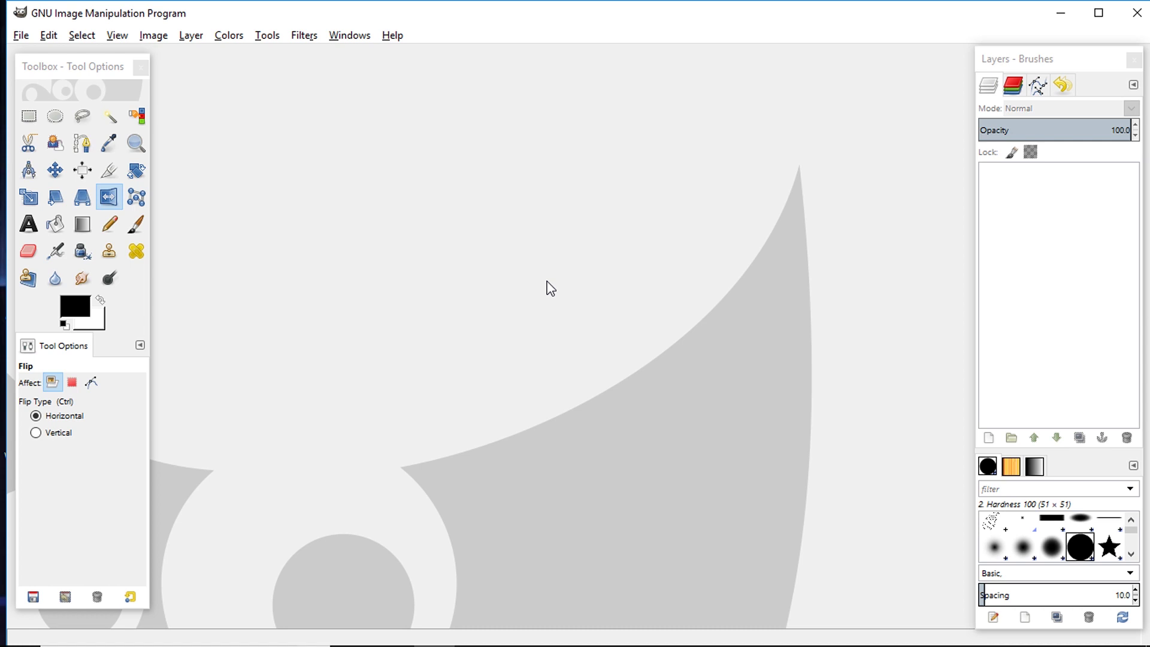
Begin a new image with its width and height both set to 5475 px
left_click(23, 37)
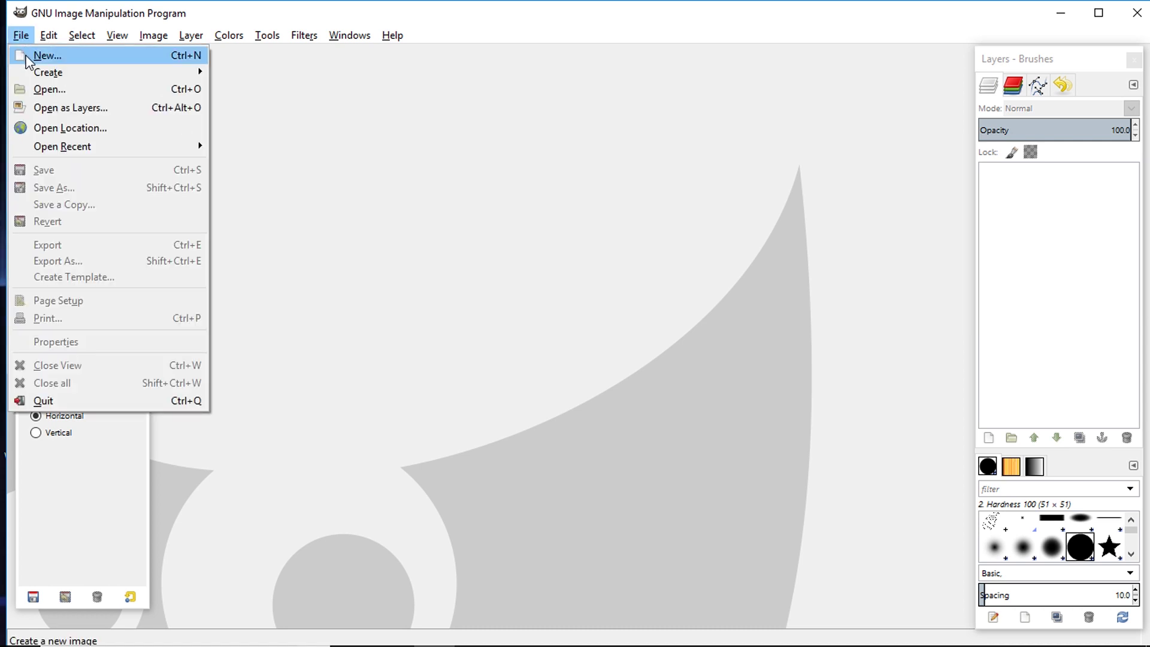
left_click(27, 57)
left_click(344, 171)
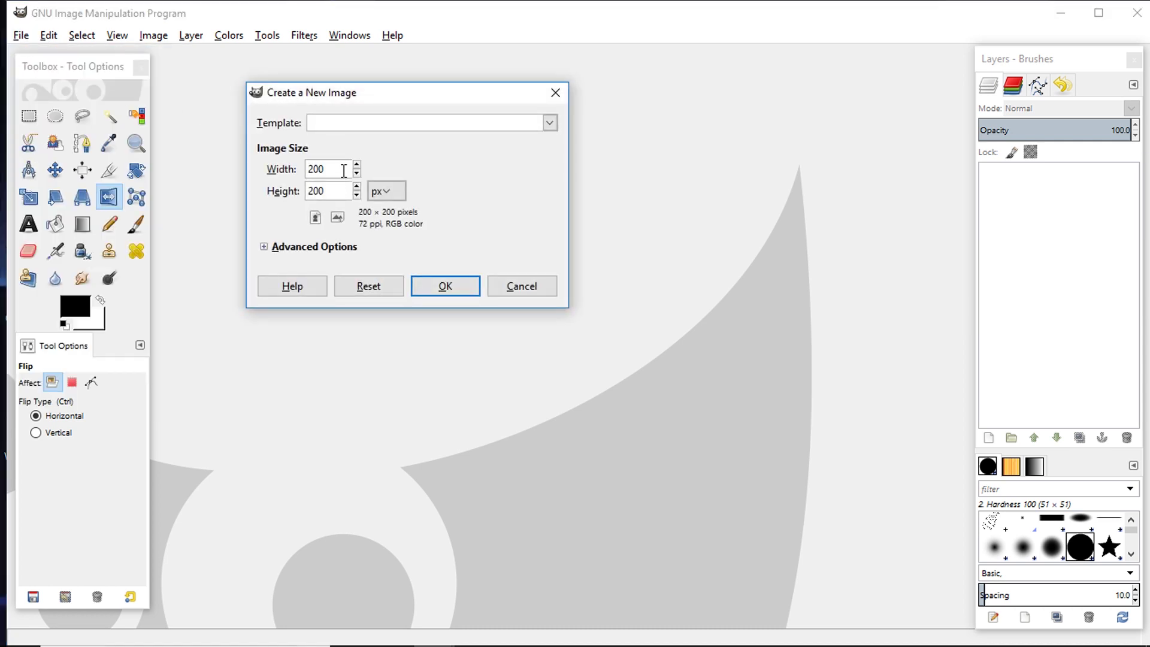
key("BackSpace")
key("BackSpace")
key("BackSpace")
type("5475")
double_click(342, 190)
type("5475")
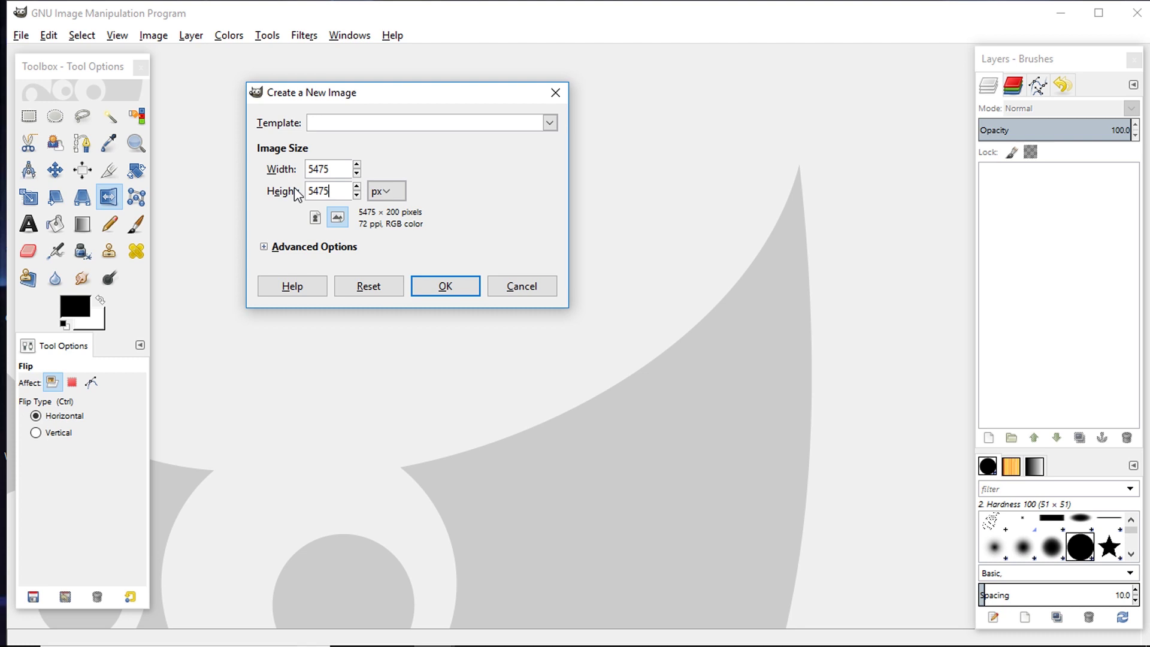
Set the new image's X and Y resolution to 300 pixels/in and create it
left_click(264, 247)
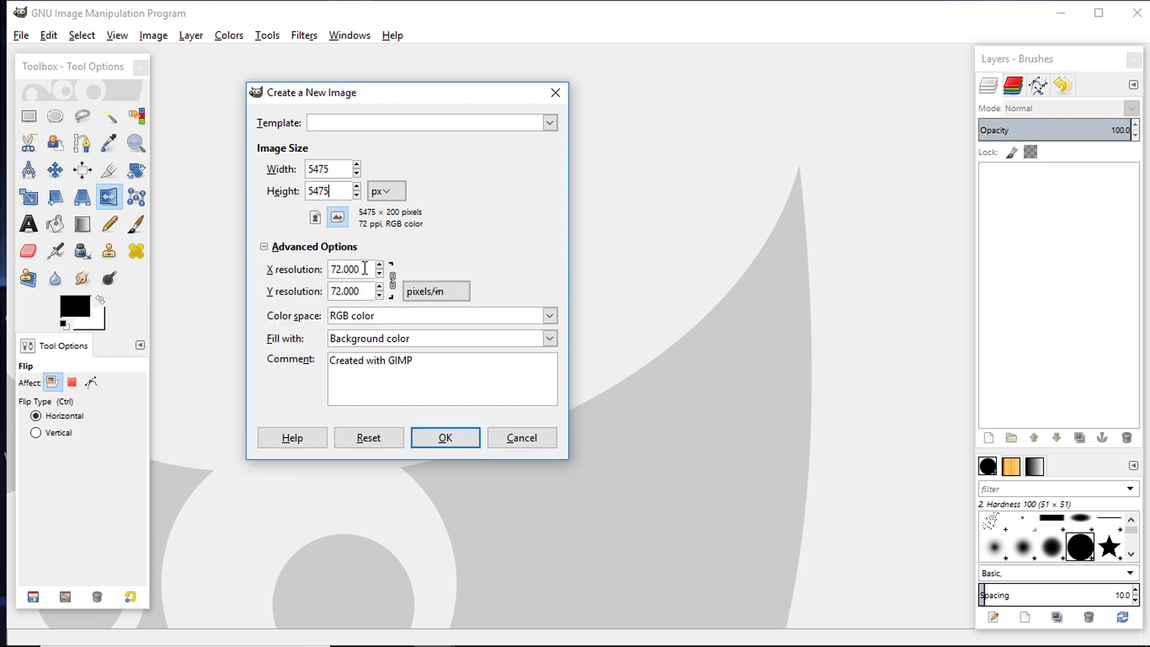
left_click_drag(364, 269, 331, 269)
type("300")
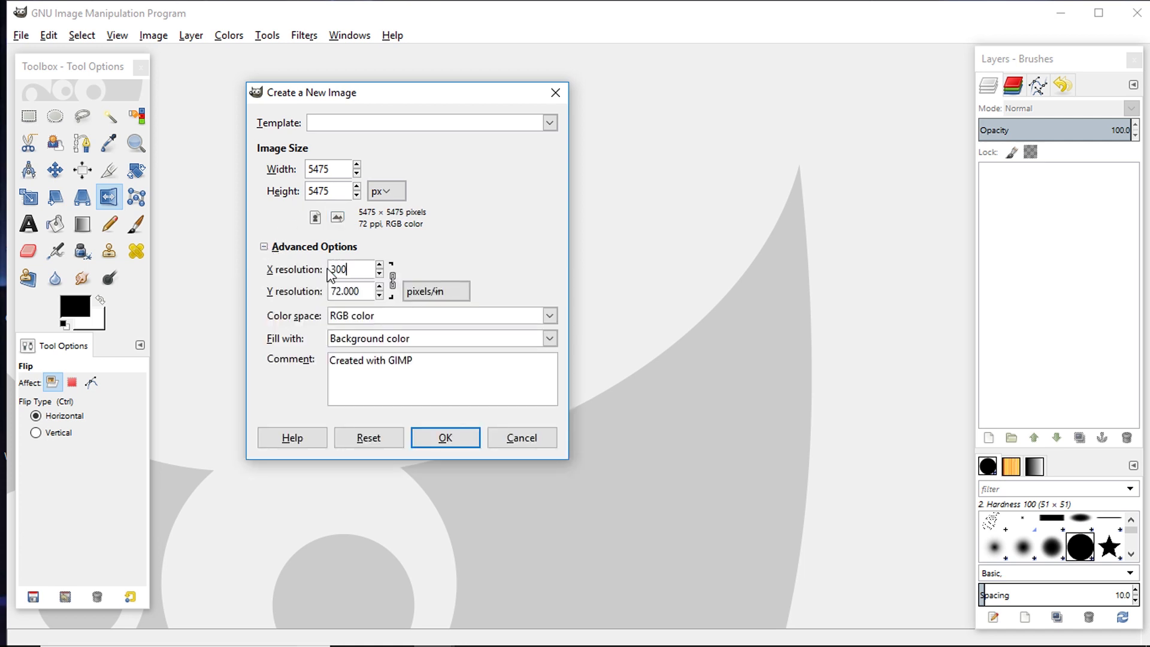
key("Tab")
left_click(443, 437)
left_click(447, 357)
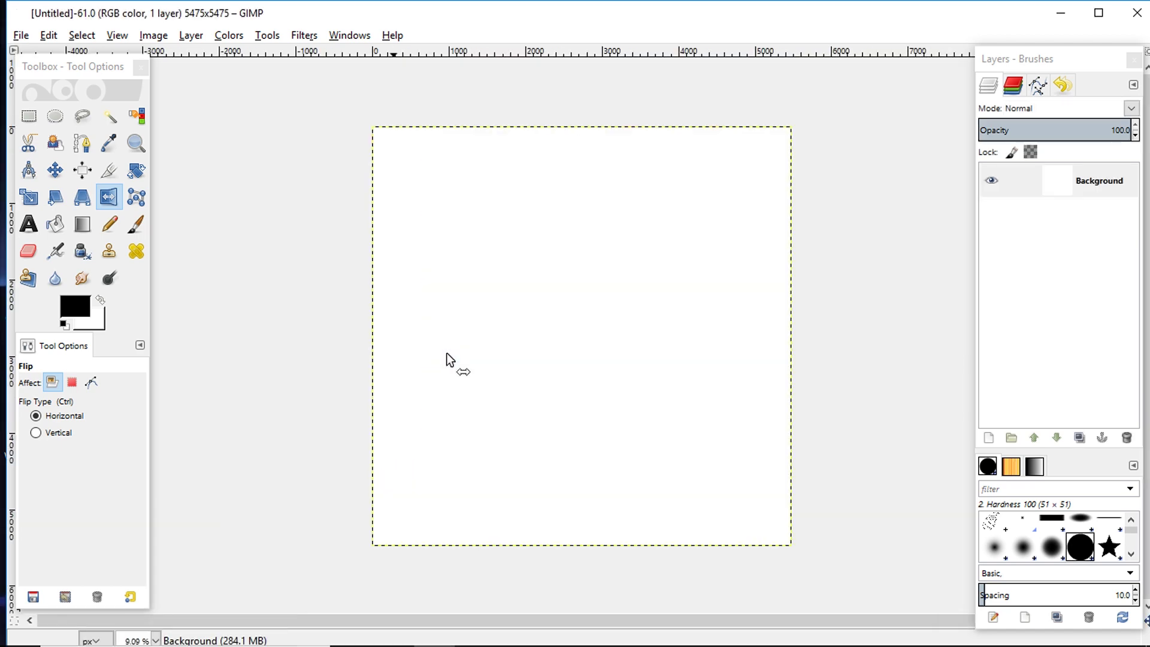
Add the Quad-Fold-Game-Board.png template from the Templates folder to the image as a layer
left_click(21, 35)
left_click(43, 112)
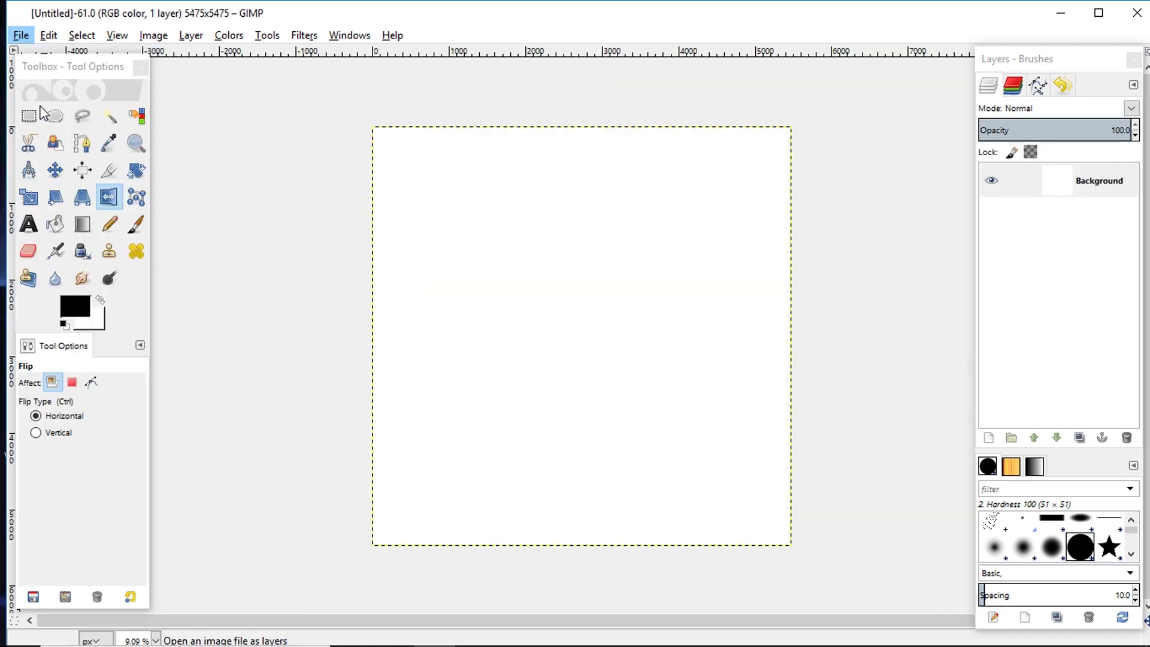
double_click(199, 124)
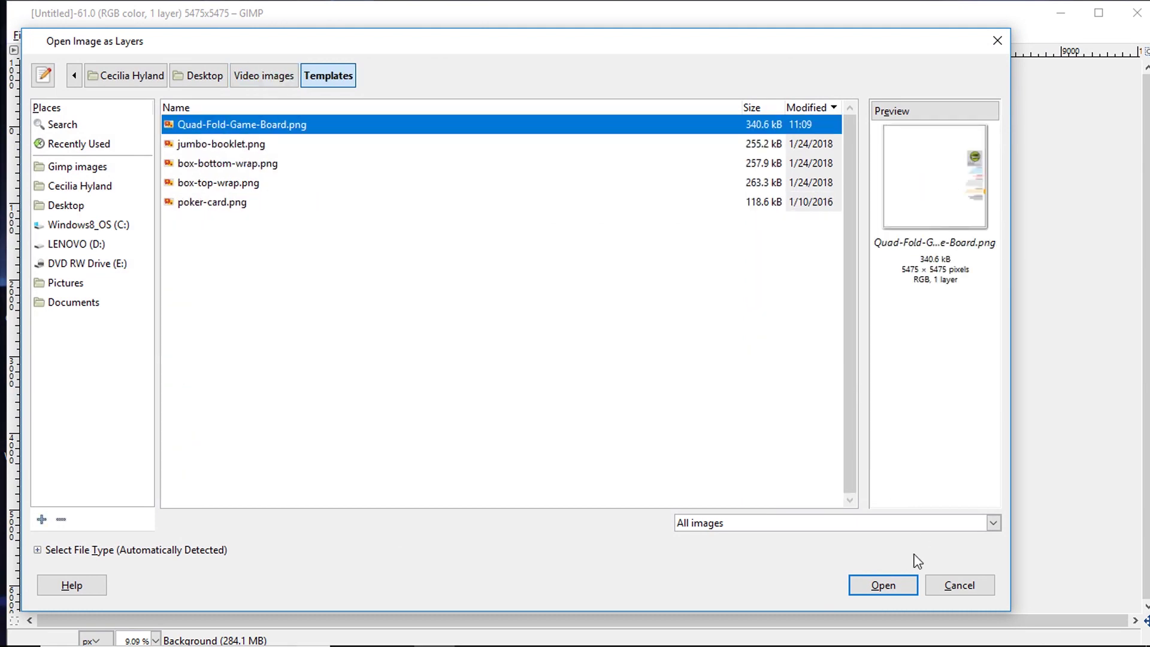
left_click(896, 585)
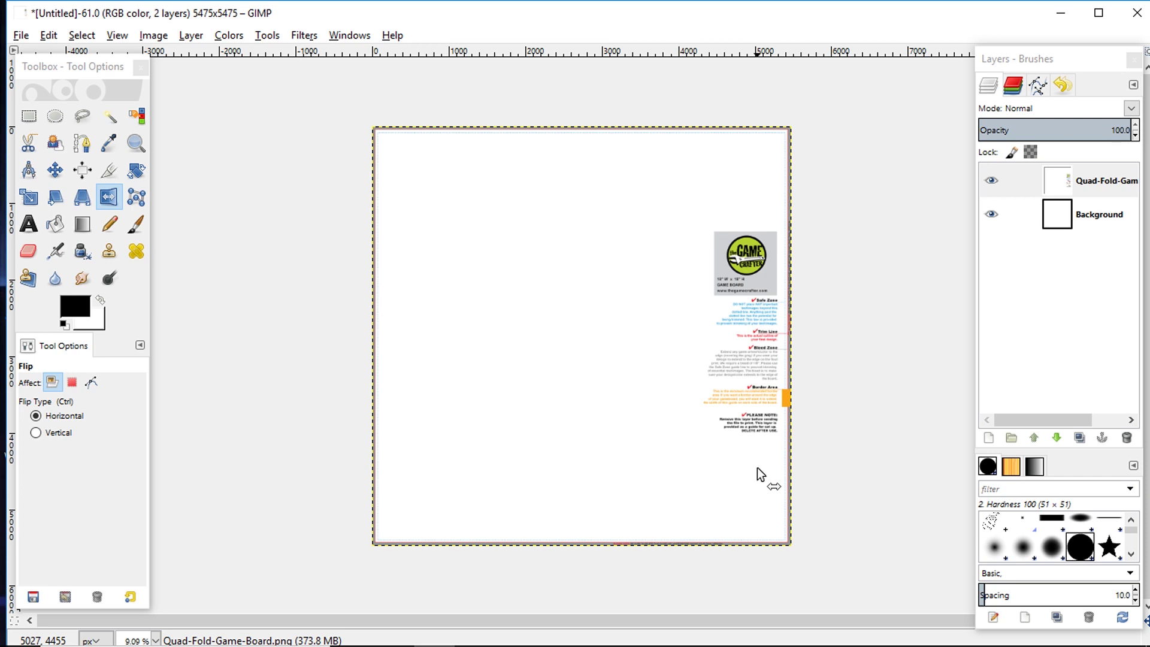
Look over the template's zone guides and add the Quad-Fold-Game-Board.png artwork from the Video images folder as a layer
key("plus")
key("plus")
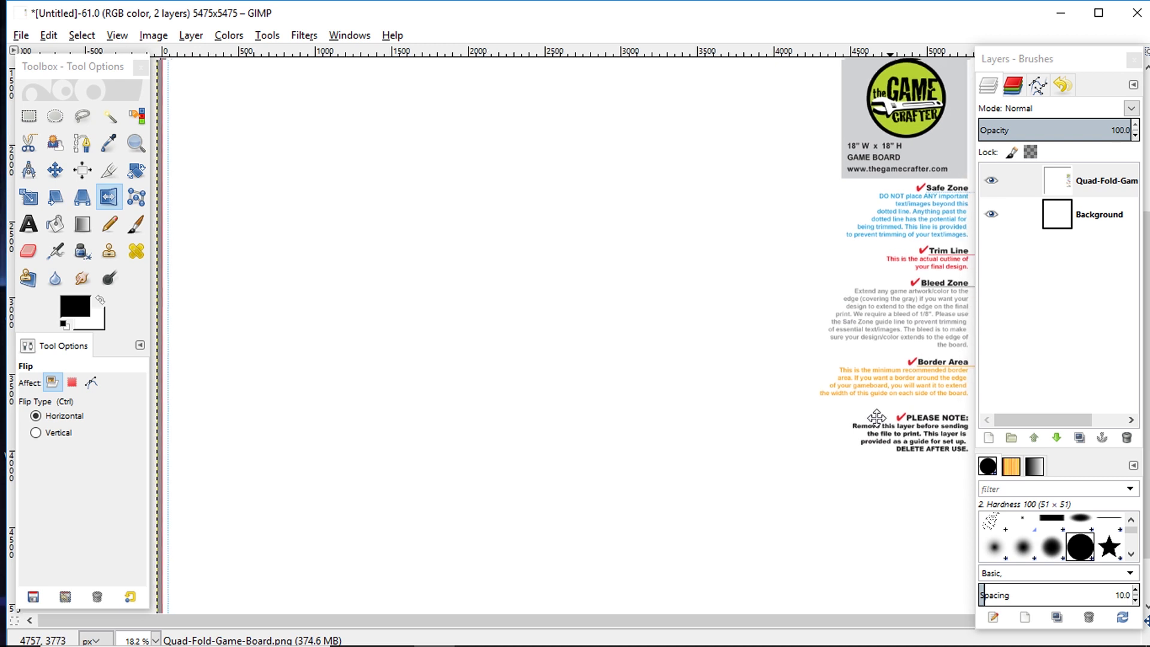
left_click_drag(876, 417, 705, 439)
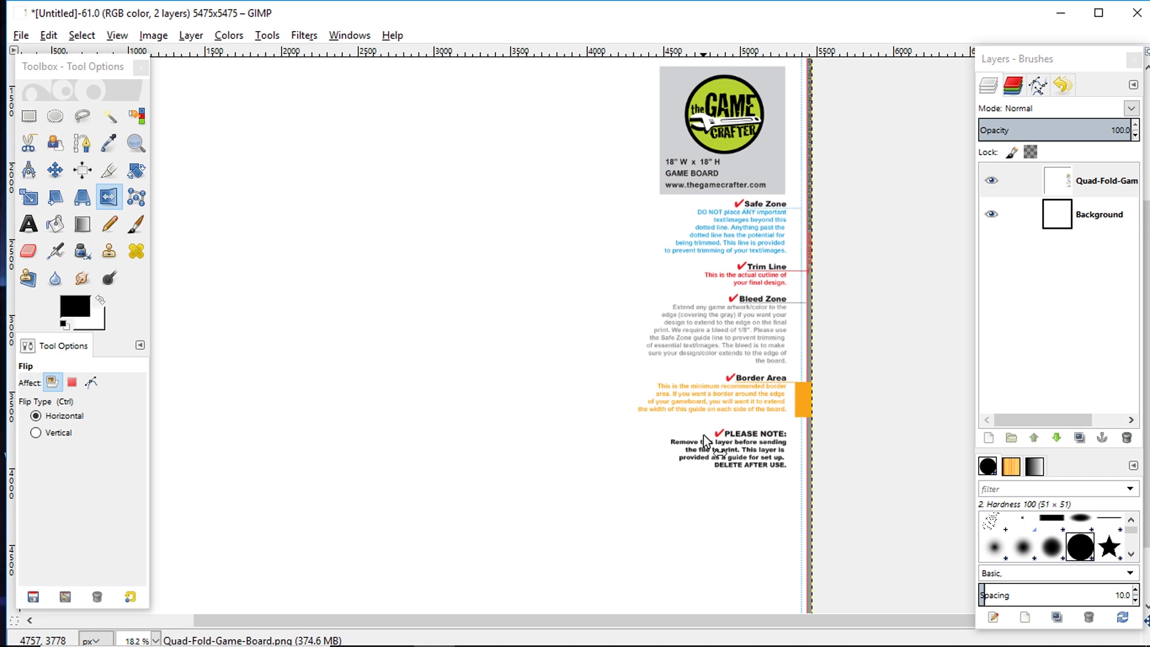
key("minus")
key("minus")
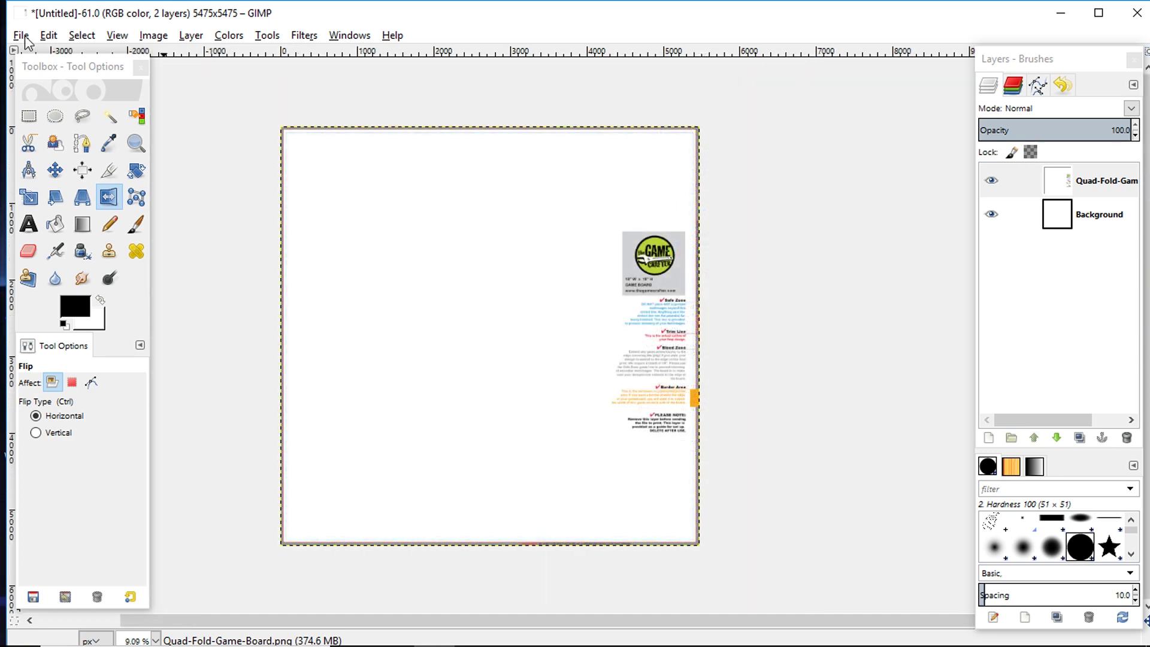
left_click(22, 36)
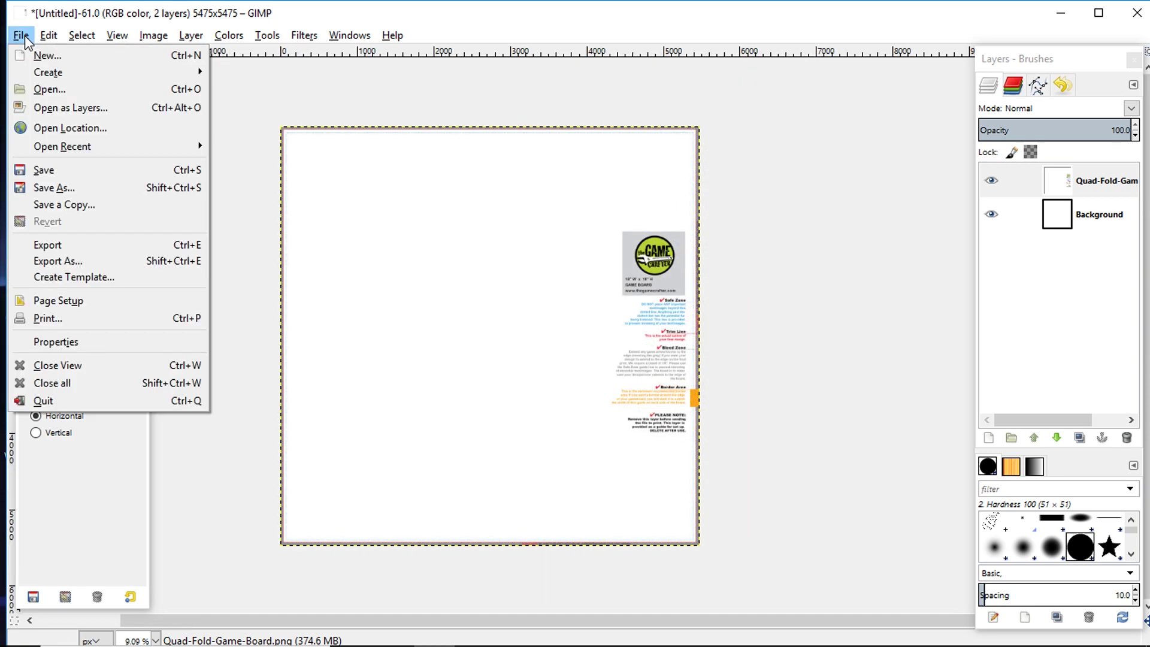
left_click(37, 107)
left_click(261, 78)
left_click(239, 201)
left_click(880, 585)
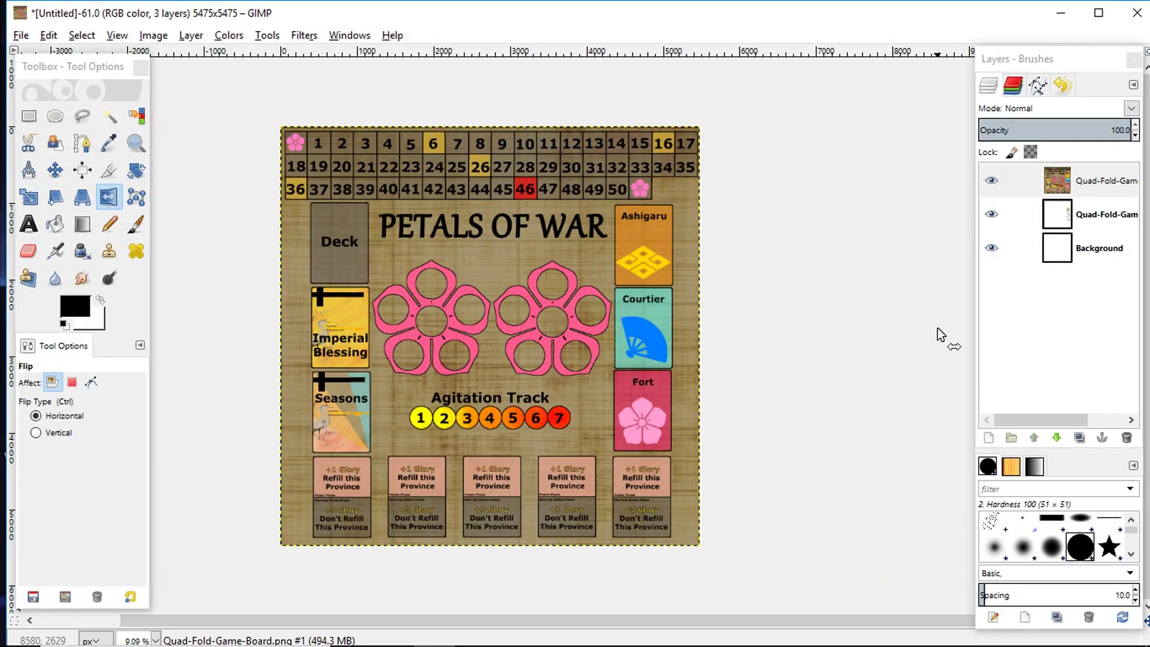
Move the template layer above the board artwork and set its opacity to 49.5 to check the artwork against the guides
left_click_drag(1101, 214, 1096, 167)
left_click(1054, 129)
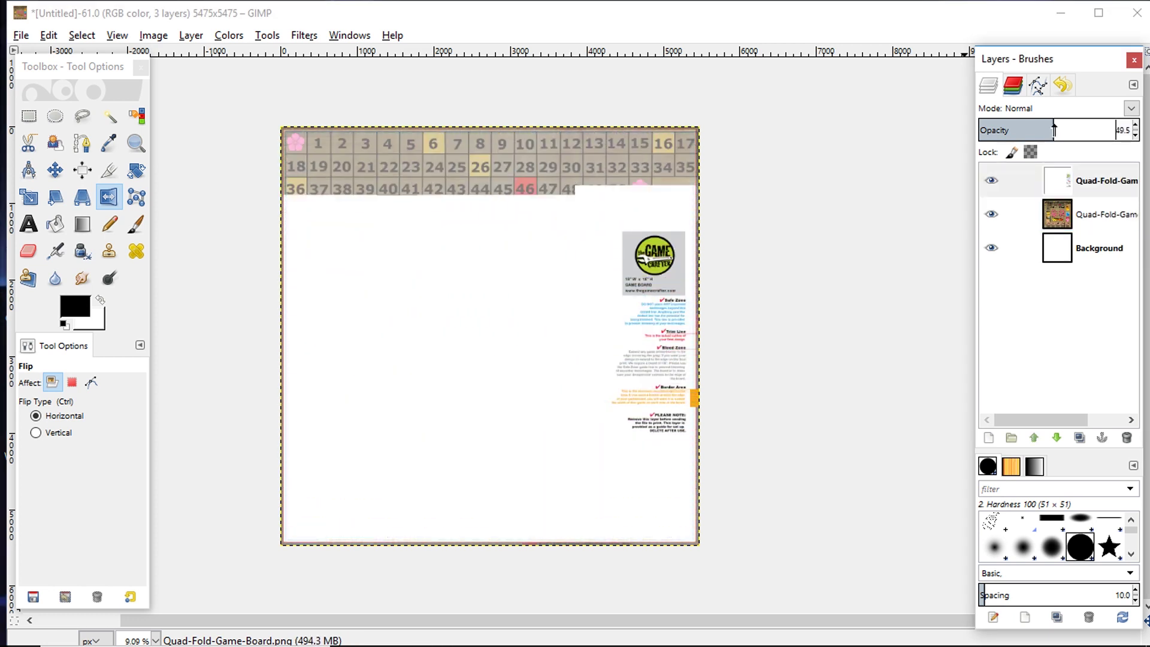
left_click_drag(755, 350, 720, 350)
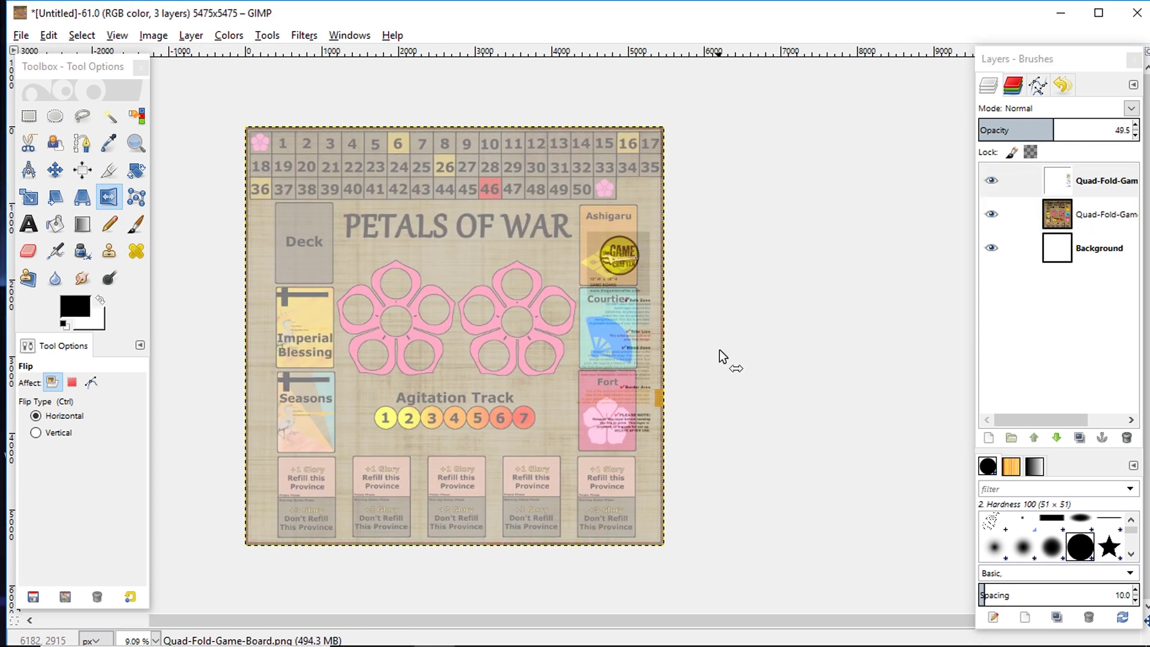
scroll(718, 351, "up", 5)
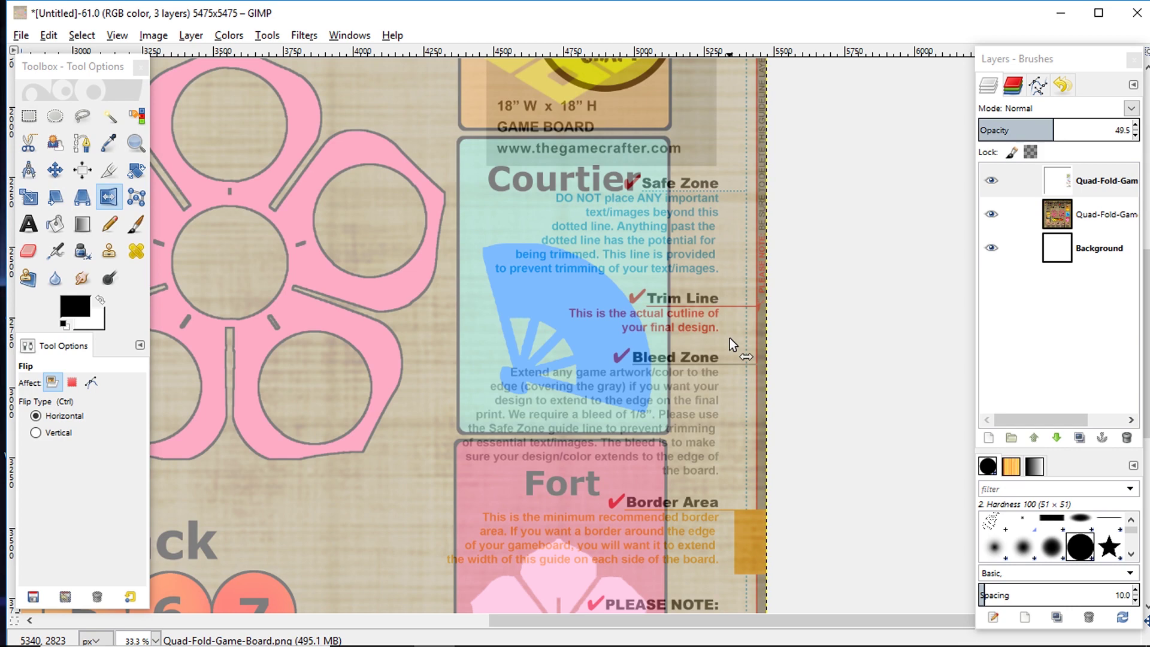
scroll(730, 338, "down", 4)
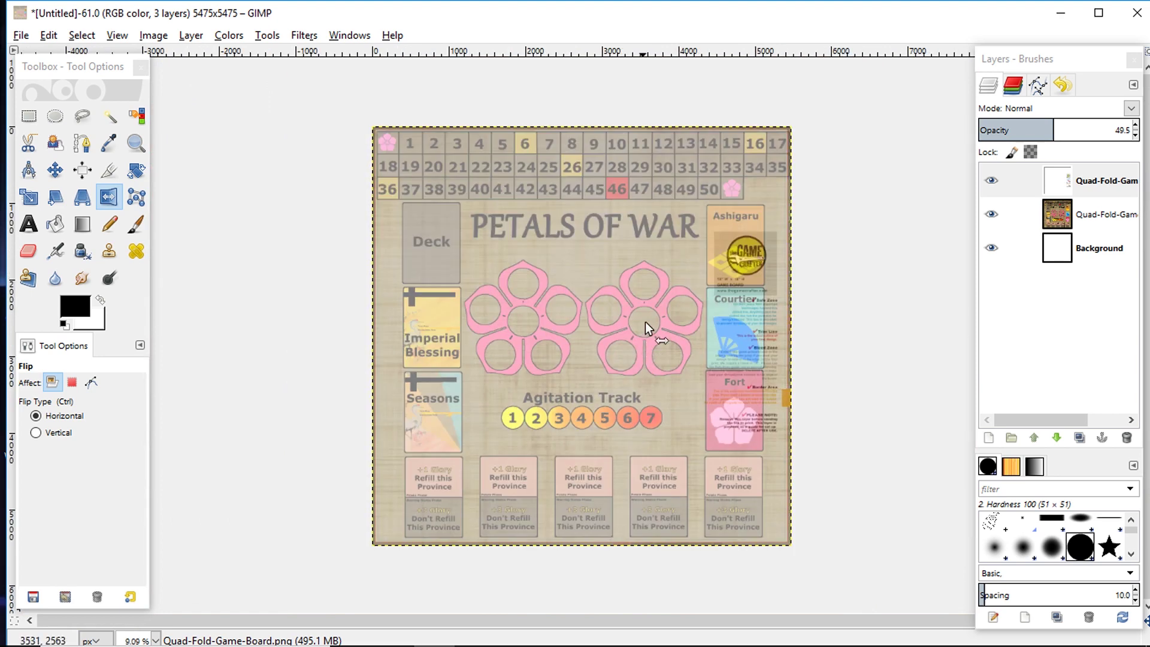
Hide the template layer and set up the board's export as Board.png on the Desktop
left_click(991, 181)
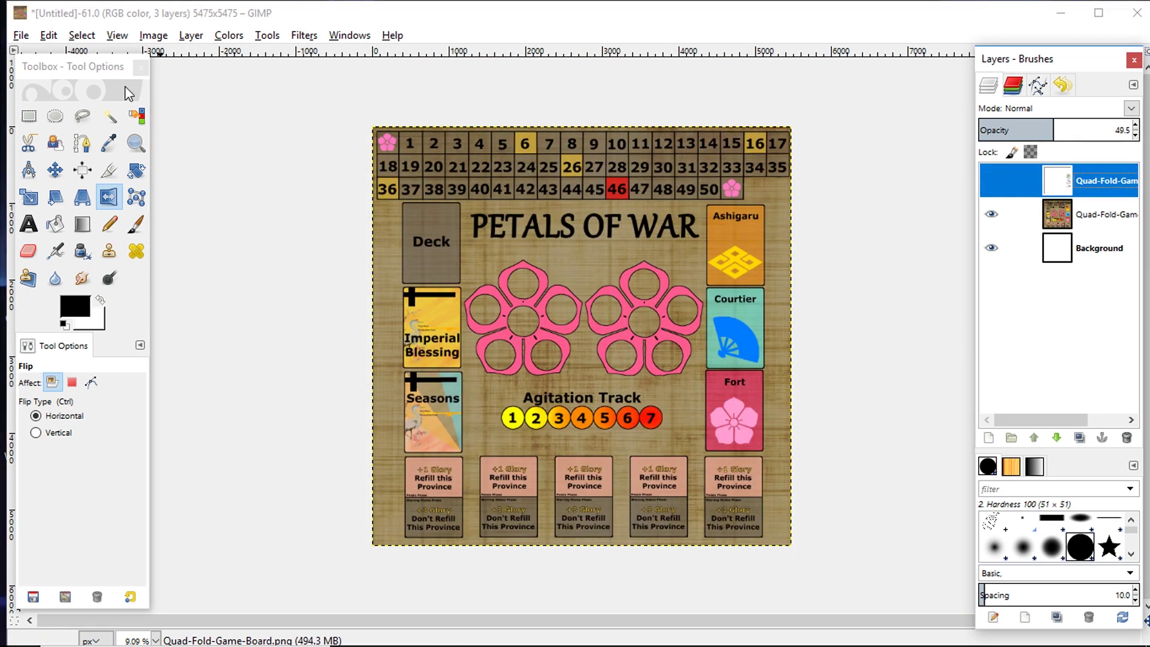
left_click(23, 36)
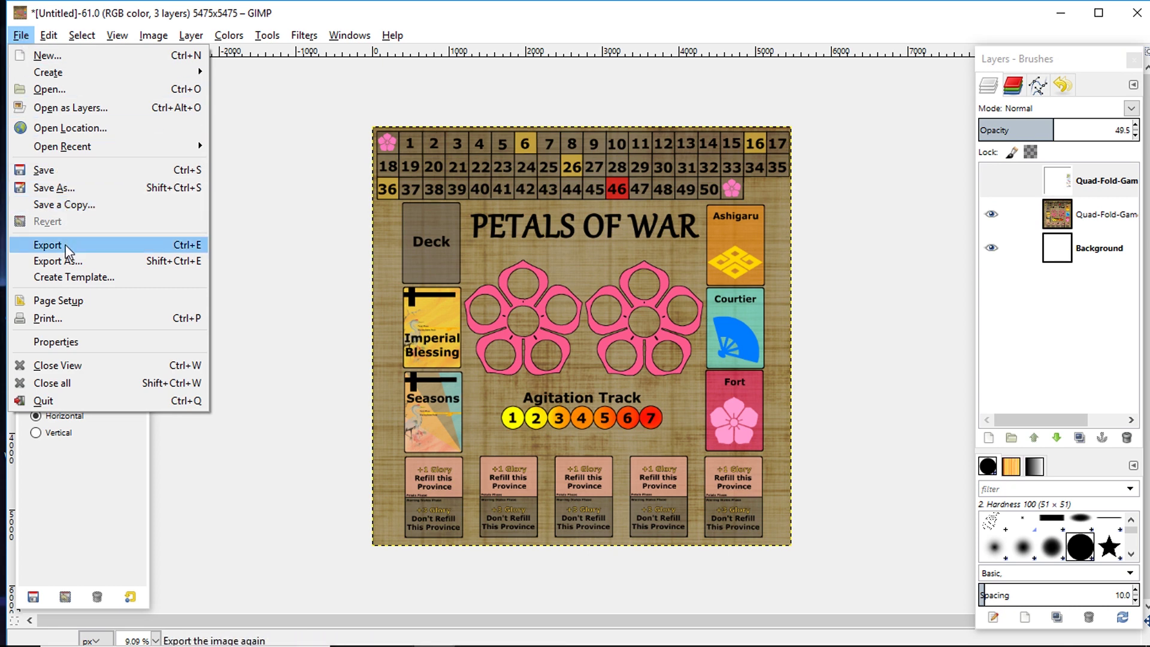
left_click(71, 261)
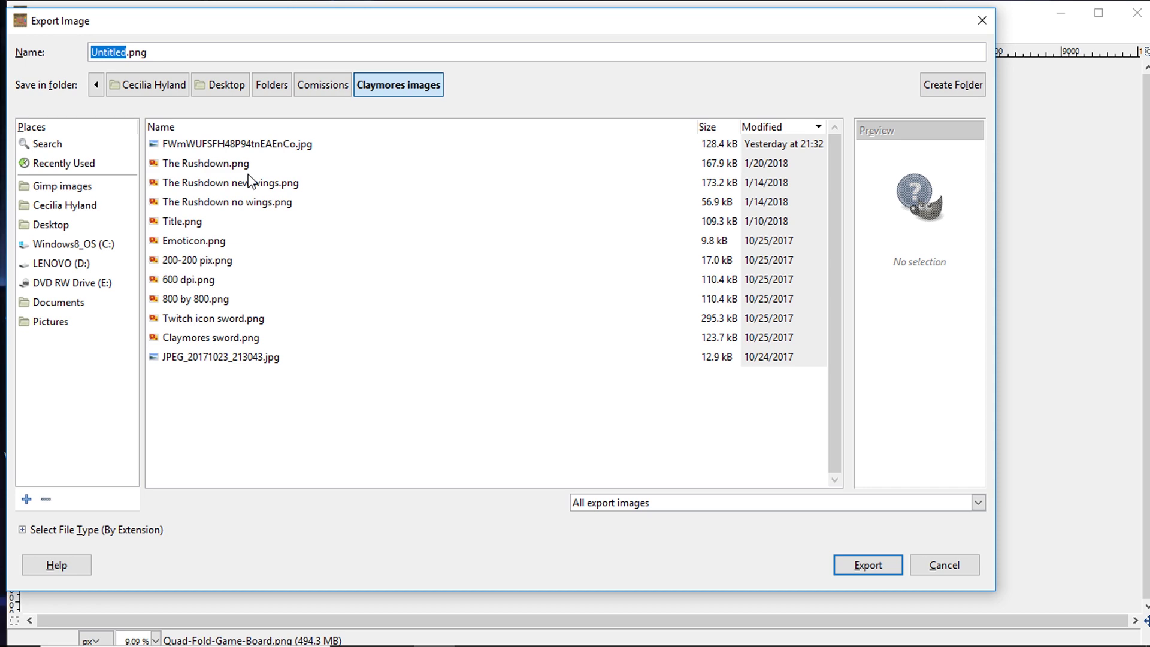
type("Board")
left_click(220, 84)
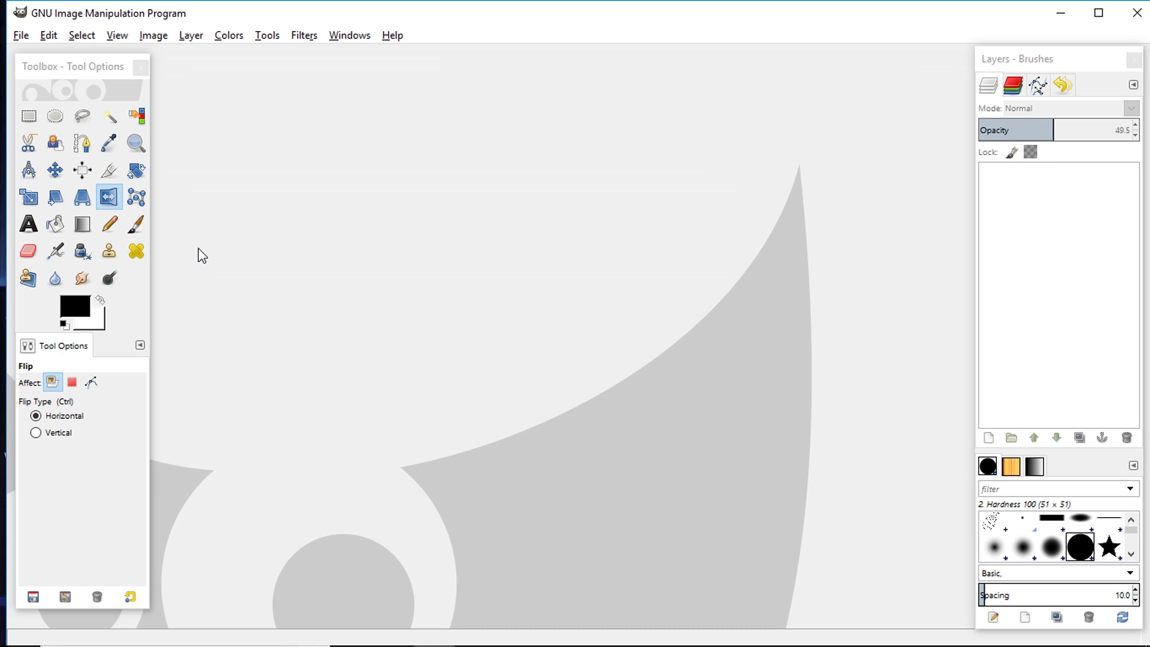
Create a new 825 × 1125 px image at 300 pixels/in
left_click(21, 35)
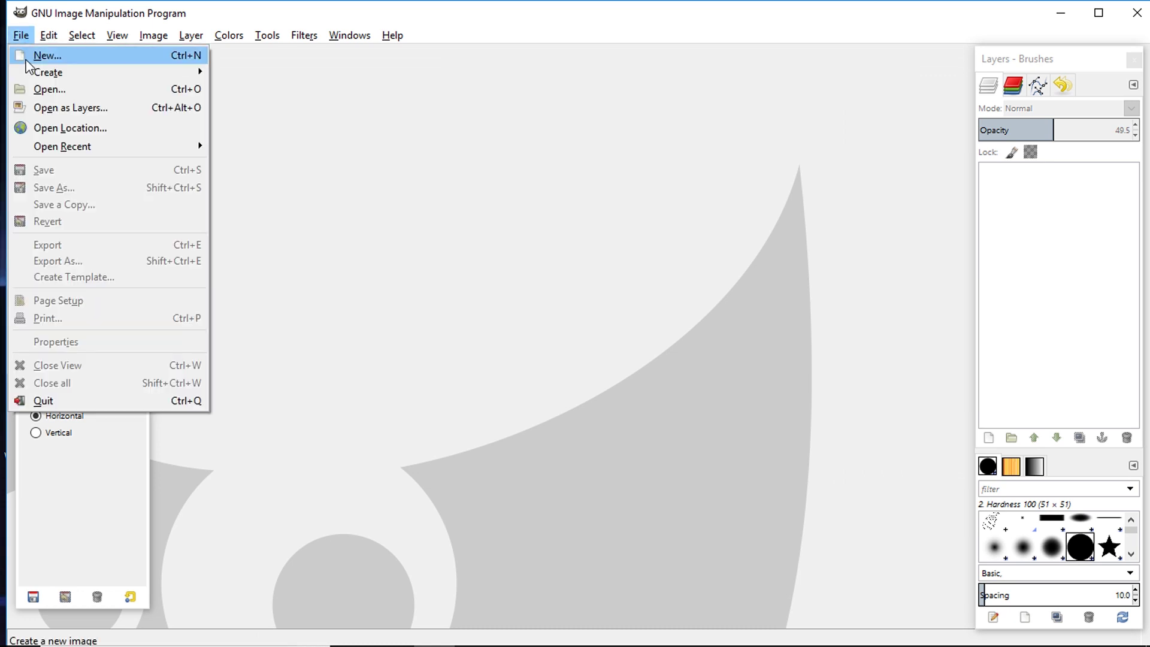
left_click(30, 52)
left_click_drag(328, 169, 306, 174)
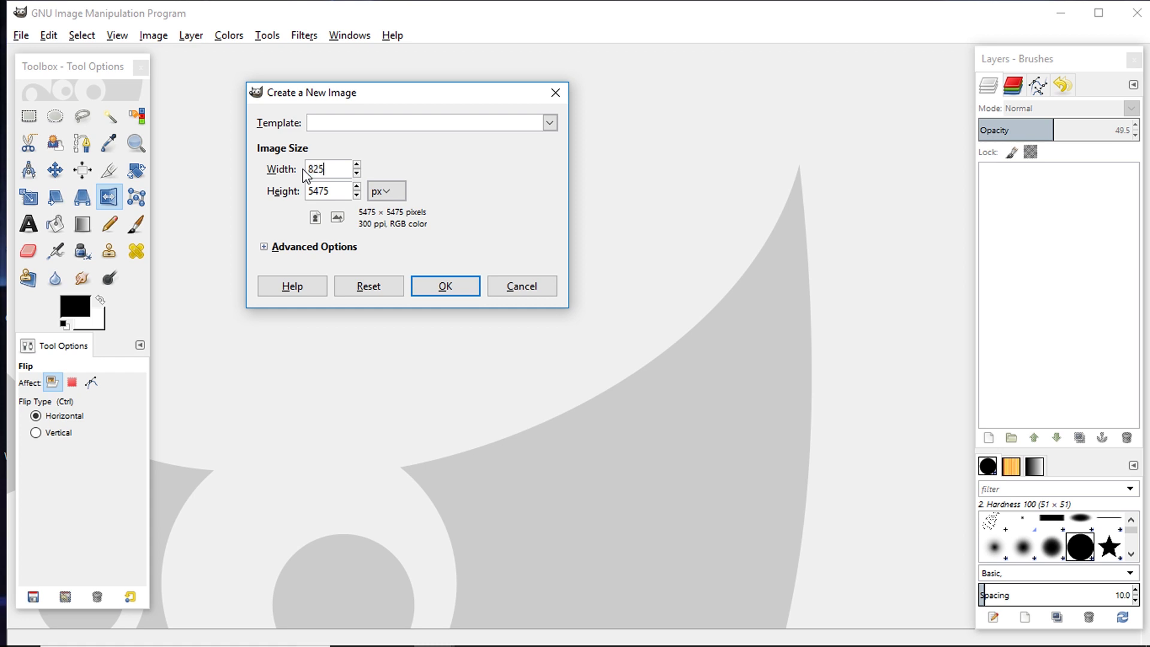
key("Tab")
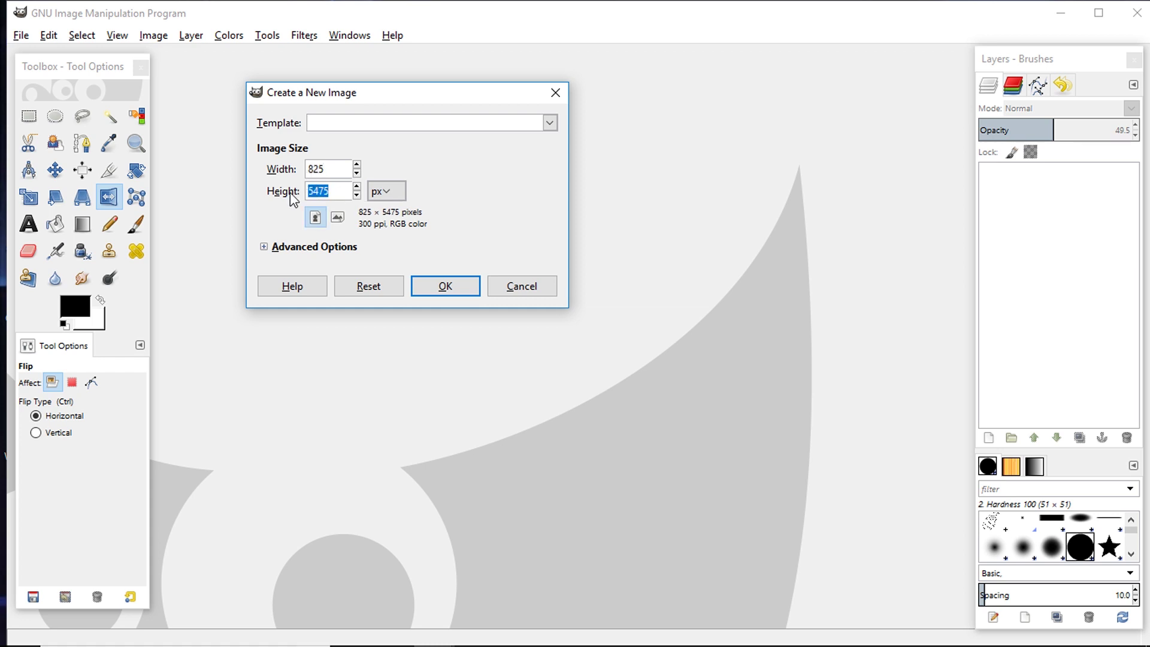
type("1125")
left_click(264, 247)
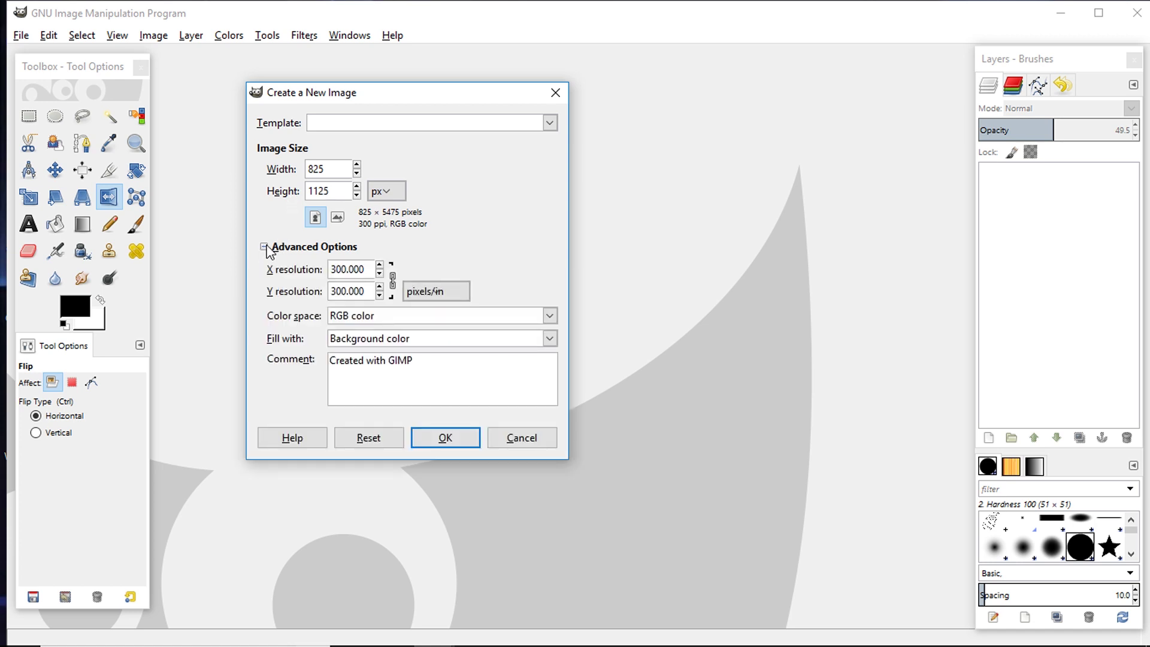
left_click(471, 443)
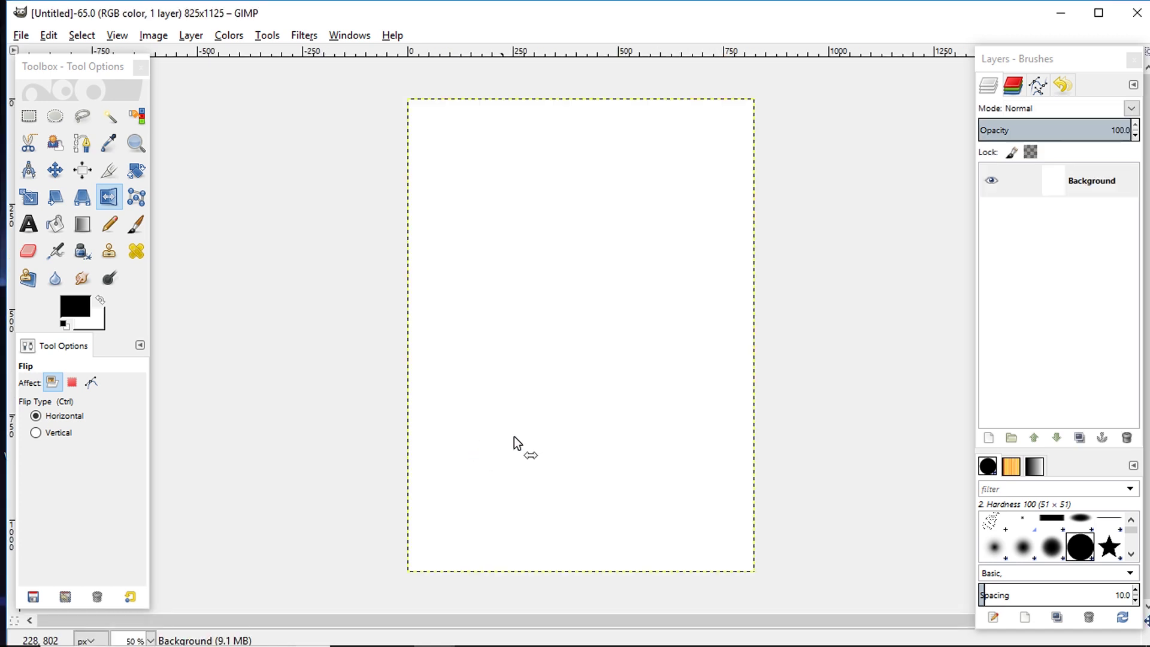
Add the poker-card.png template from the Templates folder to the card image as a layer
left_click(21, 39)
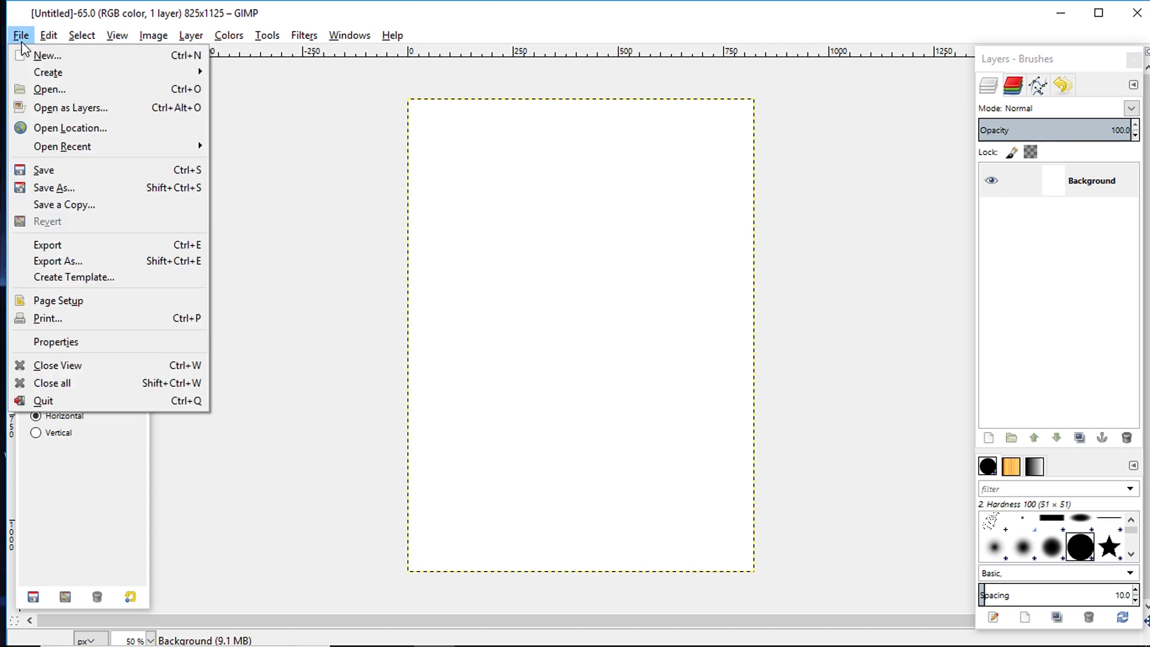
left_click(66, 108)
double_click(239, 122)
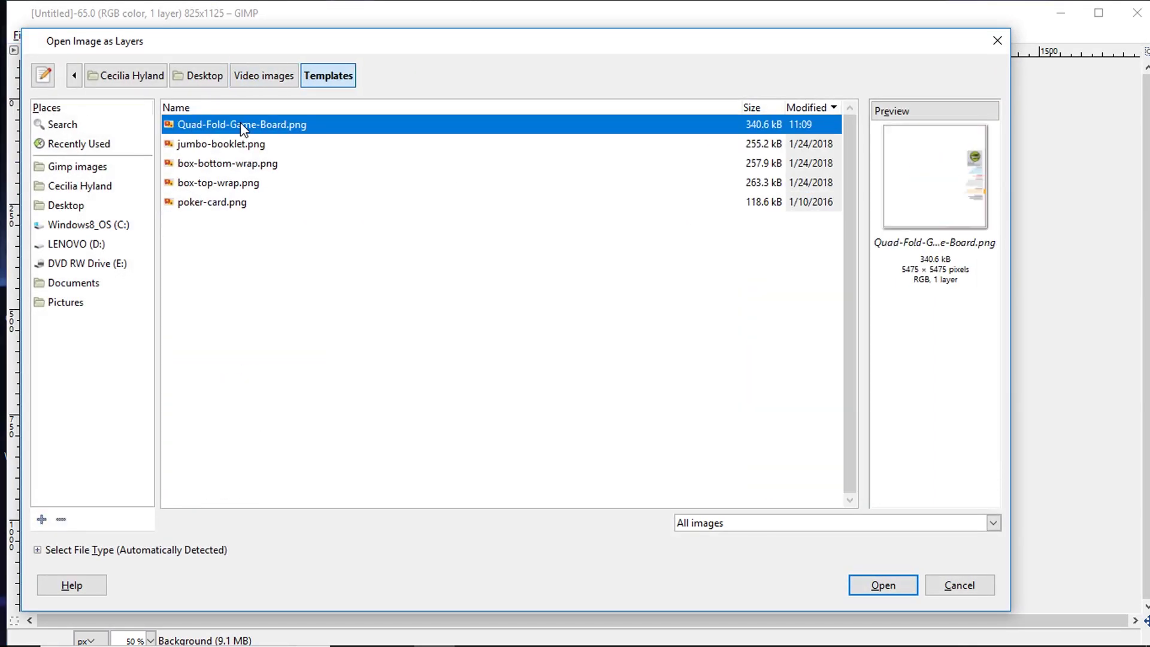
left_click(240, 204)
left_click(882, 585)
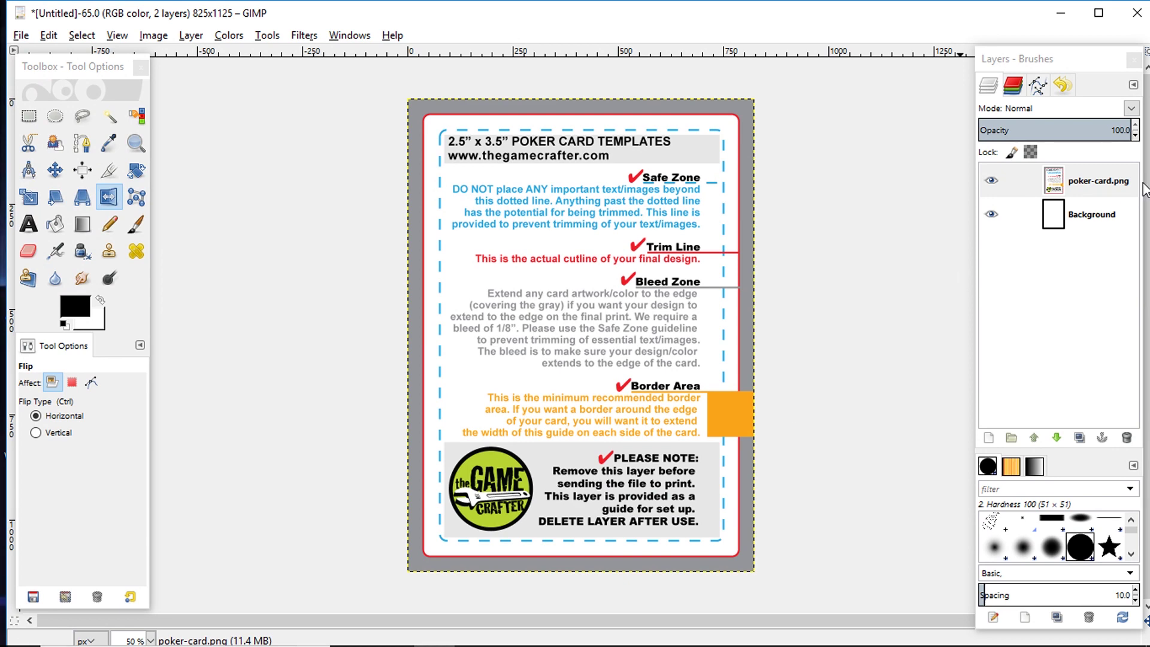
Add the Advisor.png artwork from the Video images folder as a layer between the background and the poker-card template
left_click(1087, 214)
left_click(13, 37)
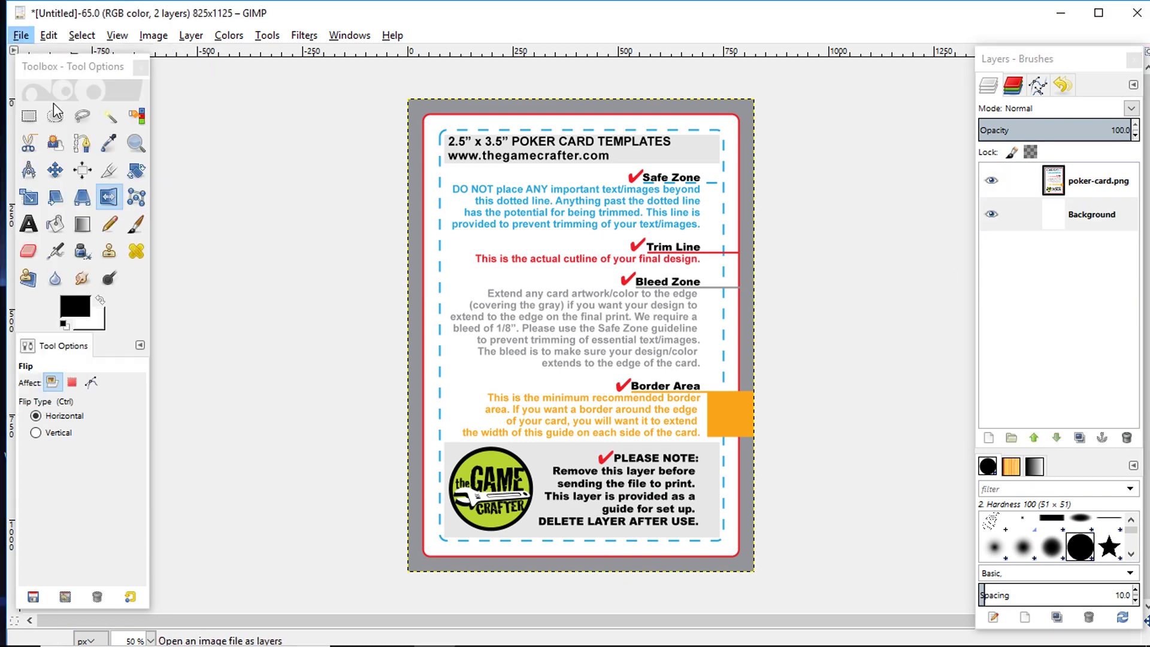
left_click(53, 103)
left_click(264, 76)
left_click(228, 298)
left_click(883, 584)
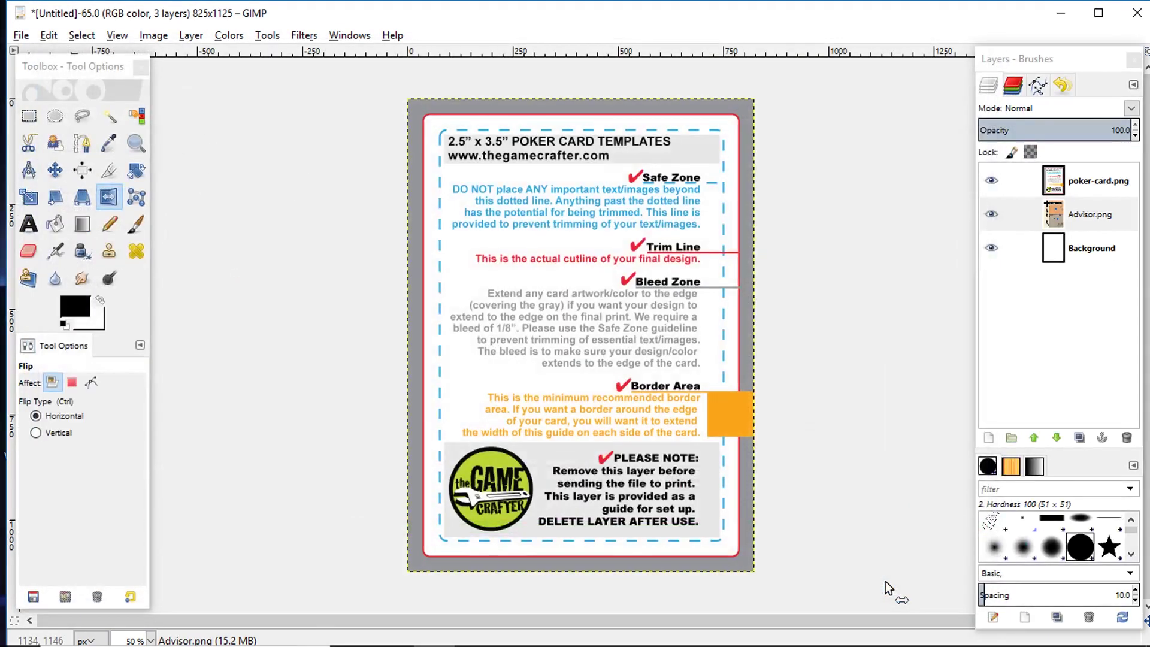
Set the poker-card template layer's opacity to 49.5 to check the artwork's fit, and hide that layer
left_click(1090, 180)
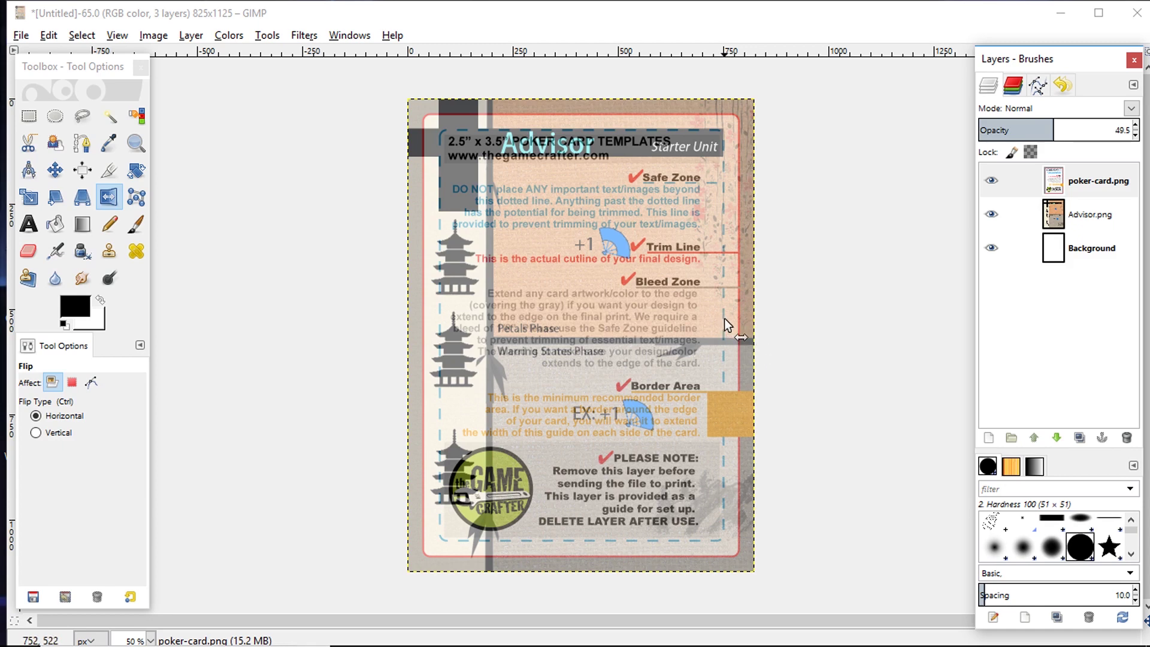
left_click(991, 180)
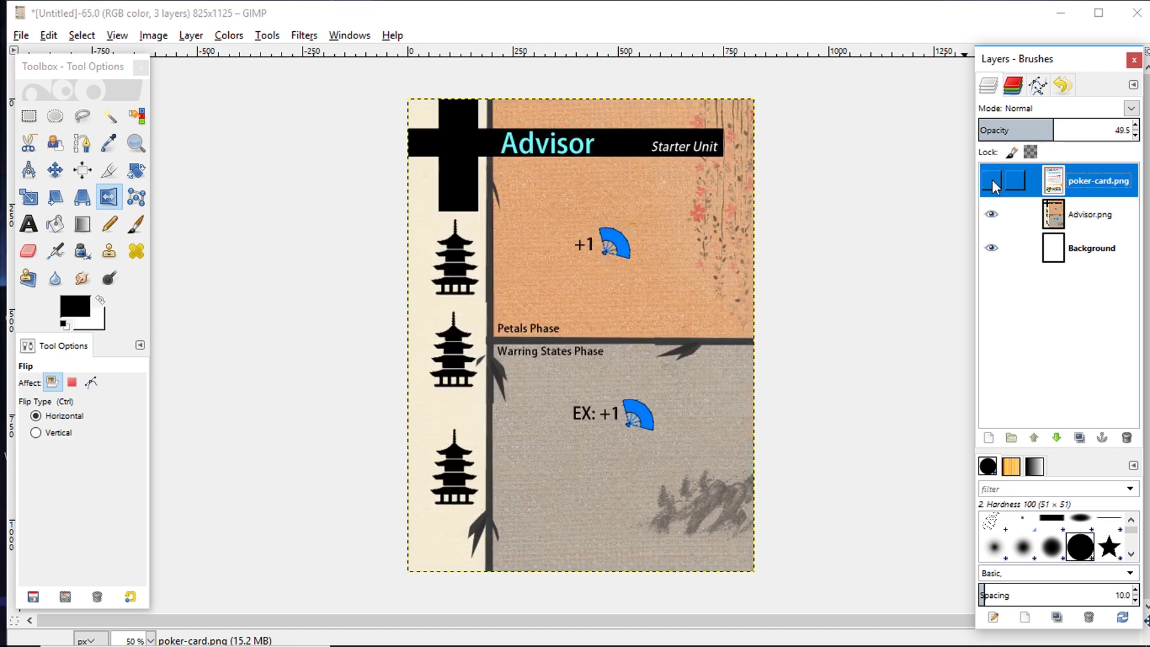
Export the card image as Cards.png in the Claymores images folder
left_click(21, 35)
left_click(63, 263)
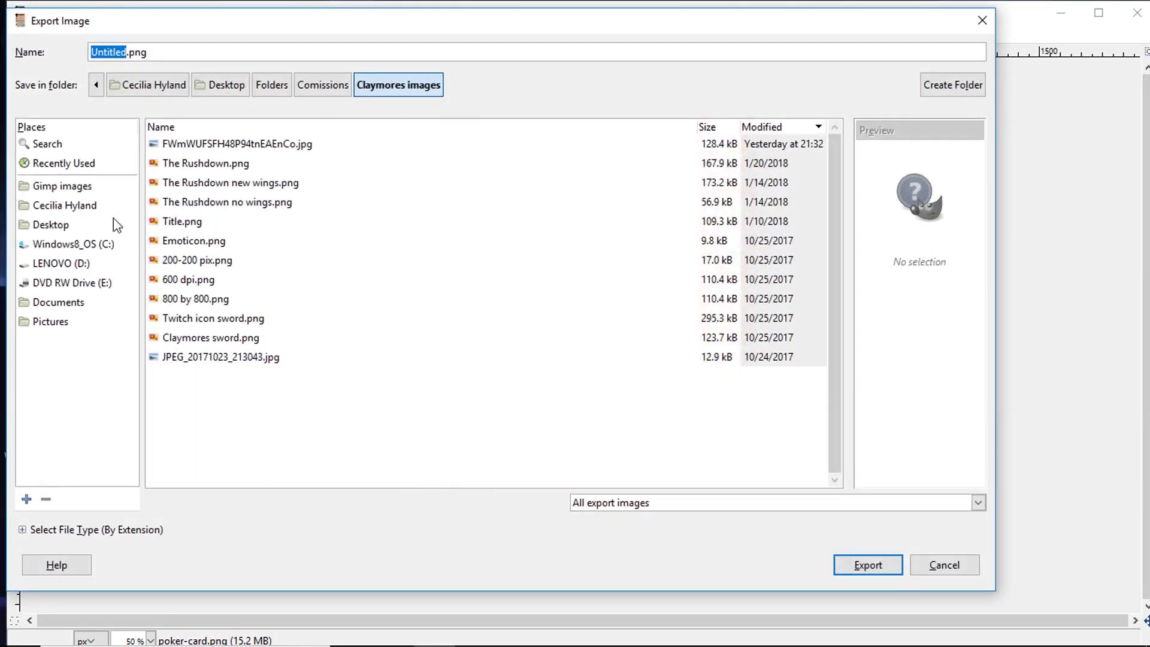
type("Cards")
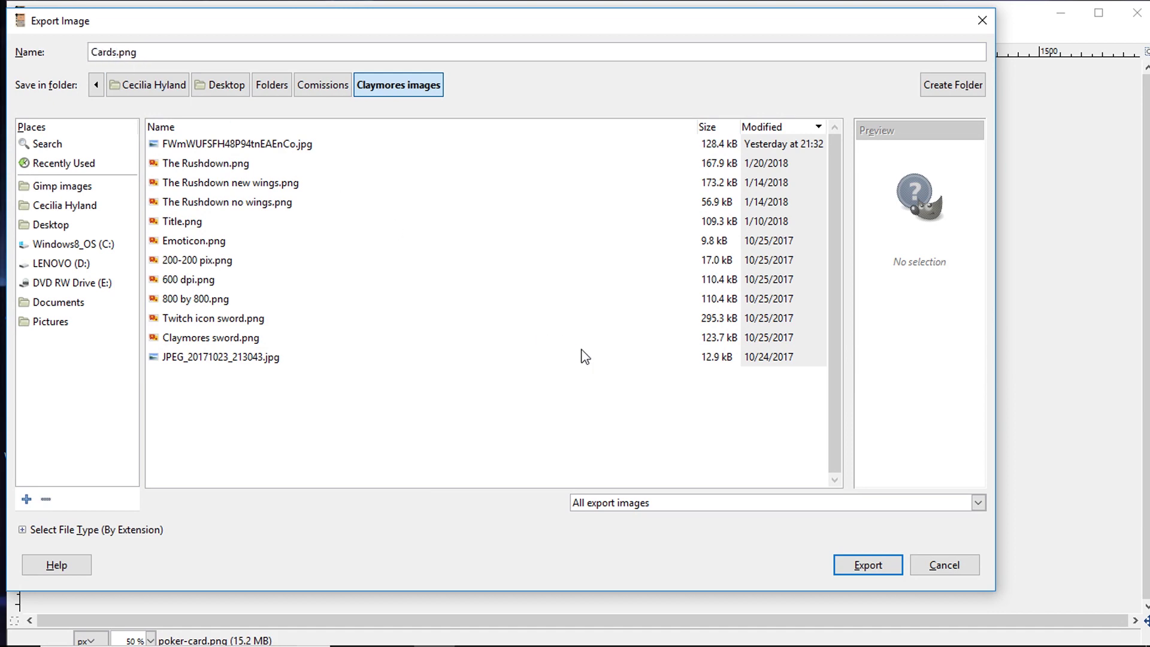
left_click(863, 566)
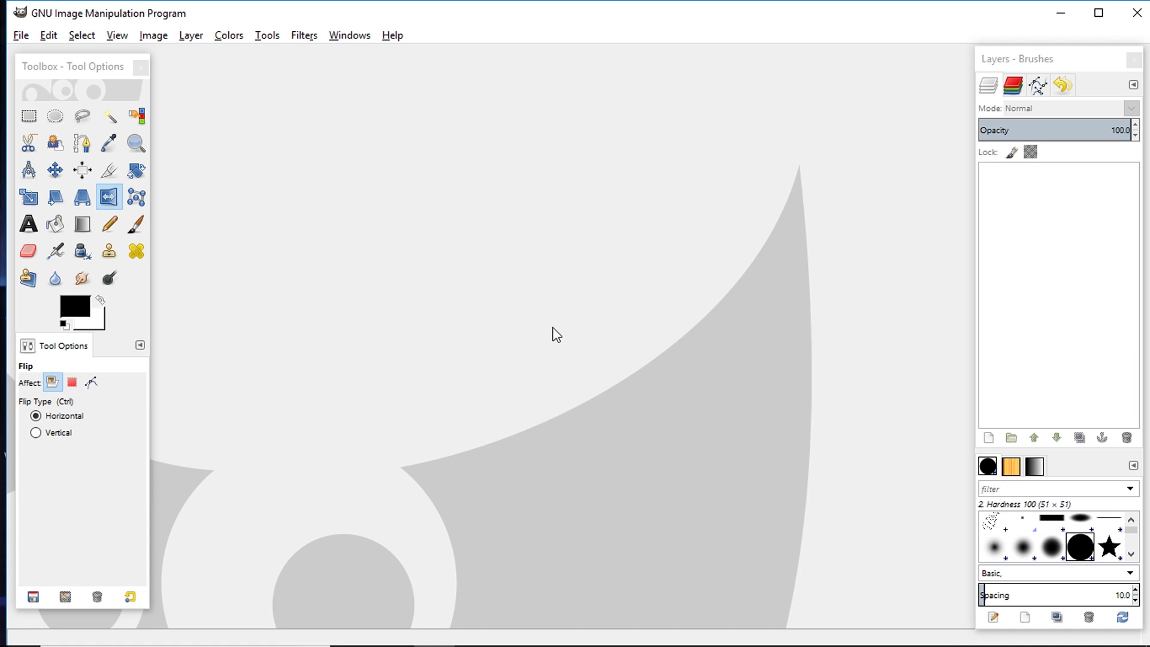
Create a new 2475 × 3075 px image at 300 pixels/in
left_click(21, 35)
left_click(34, 55)
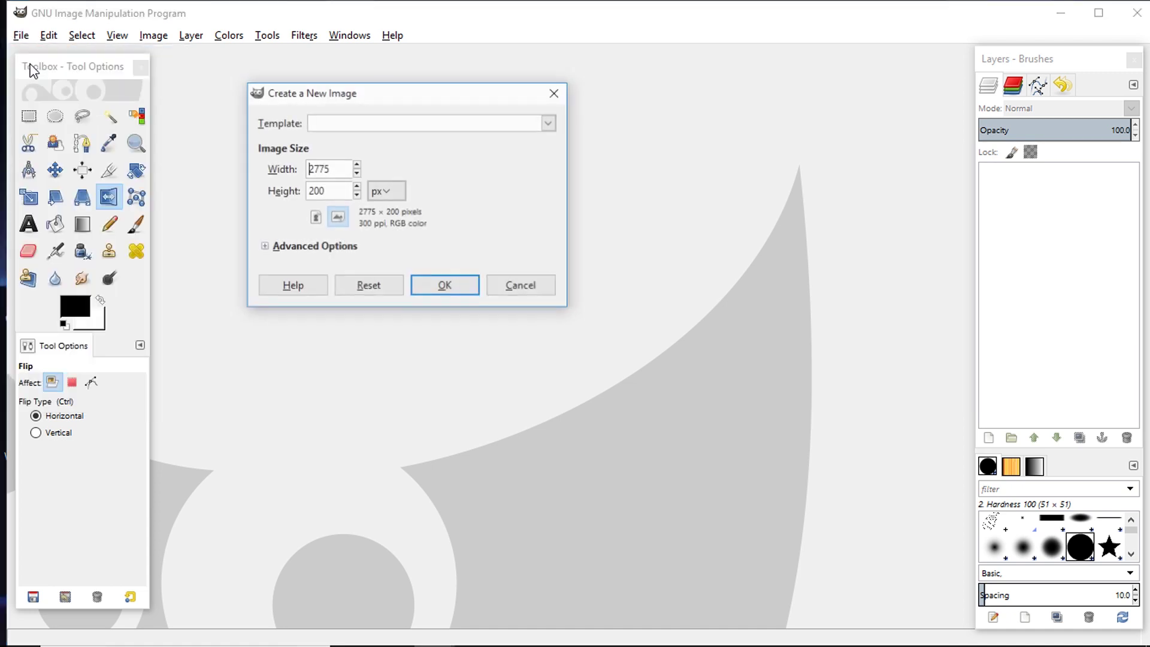
left_click_drag(336, 168, 298, 169)
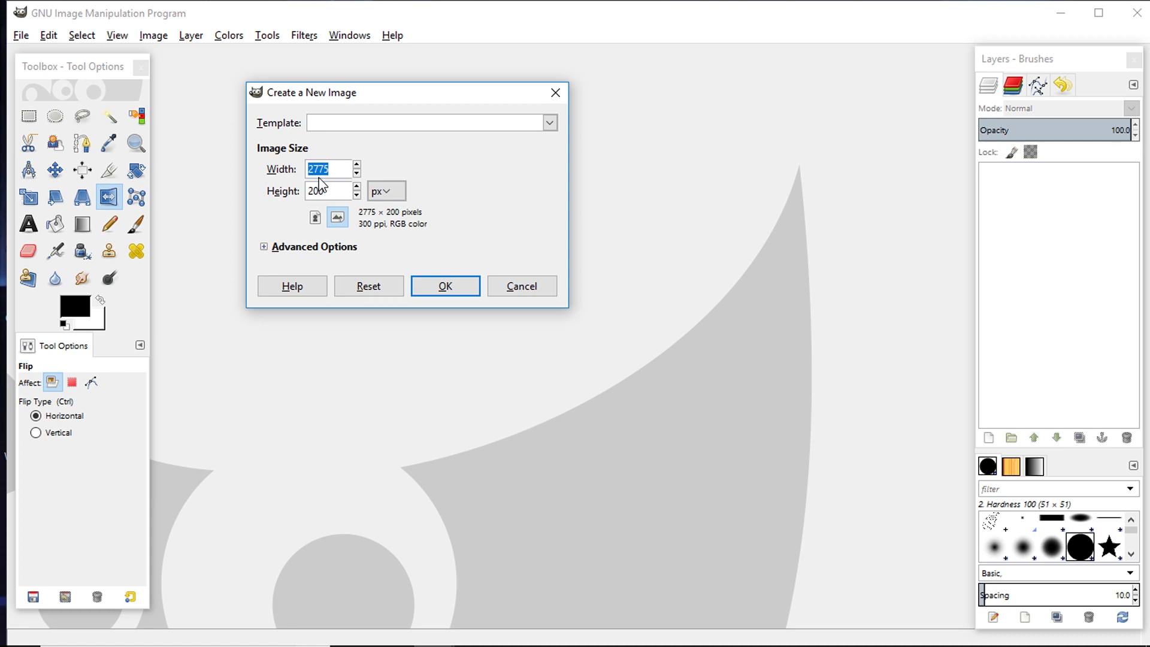
type("2")
left_click_drag(333, 190, 297, 197)
type("3075")
left_click(263, 247)
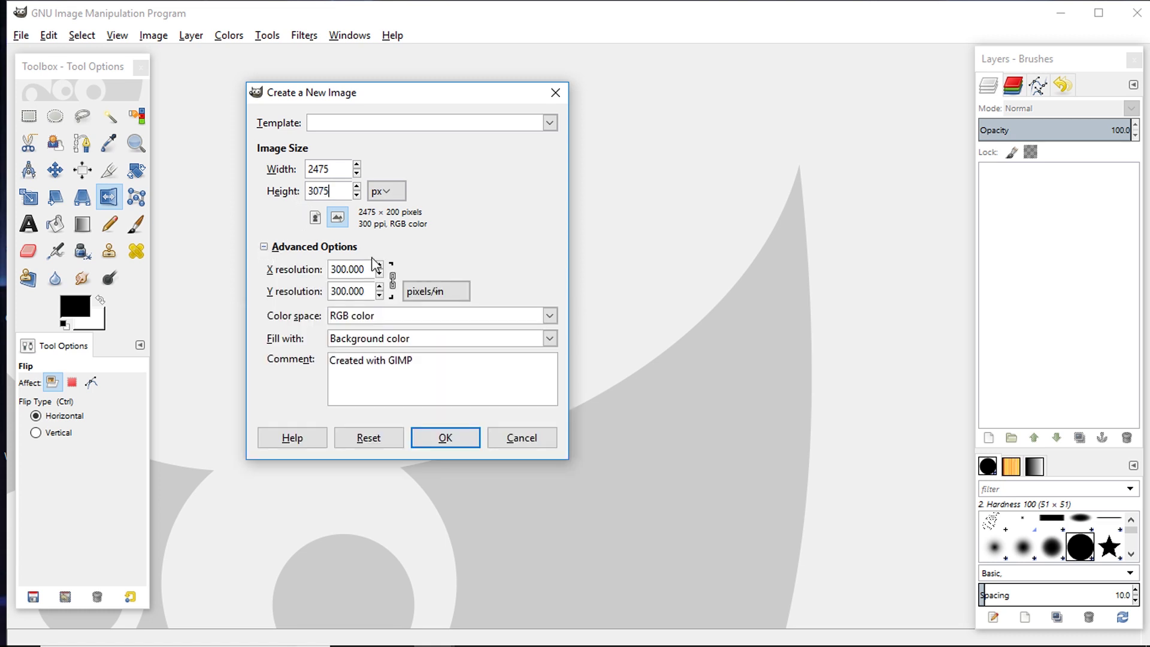
left_click(437, 441)
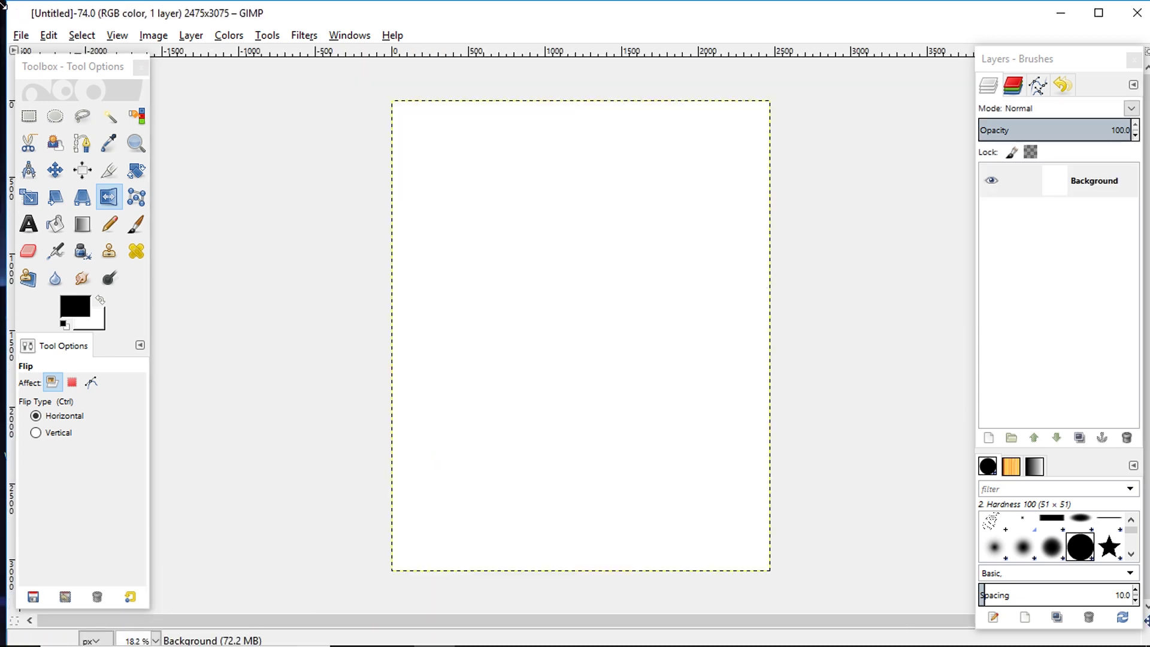
Add the jumbo-booklet.png template from the Templates folder to the booklet image as a layer
left_click(22, 35)
left_click(55, 108)
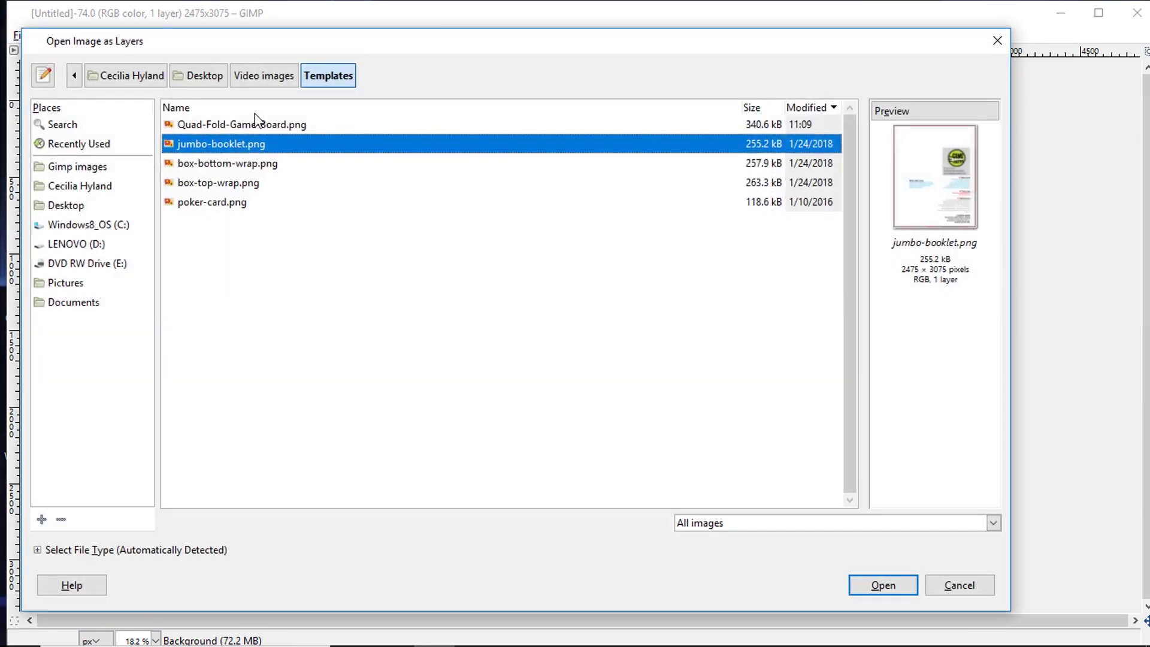
left_click(898, 585)
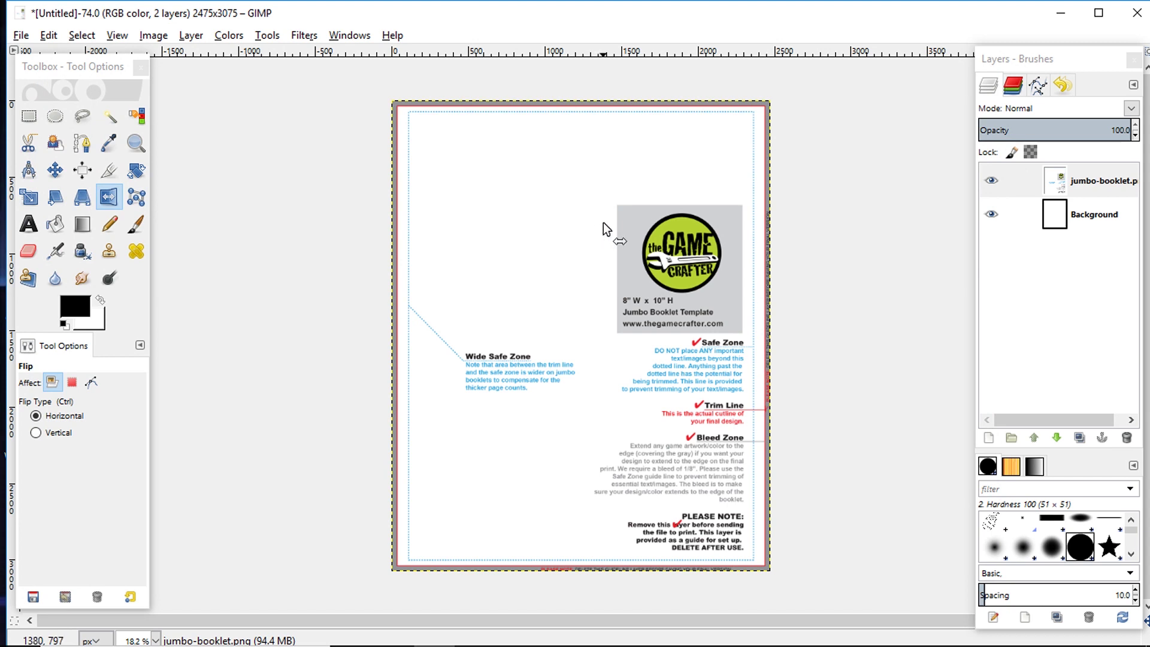
Add Petals of war RULEBOOK Page 2.png from the Video images folder as a layer between the background and the jumbo-booklet template
left_click(1064, 216)
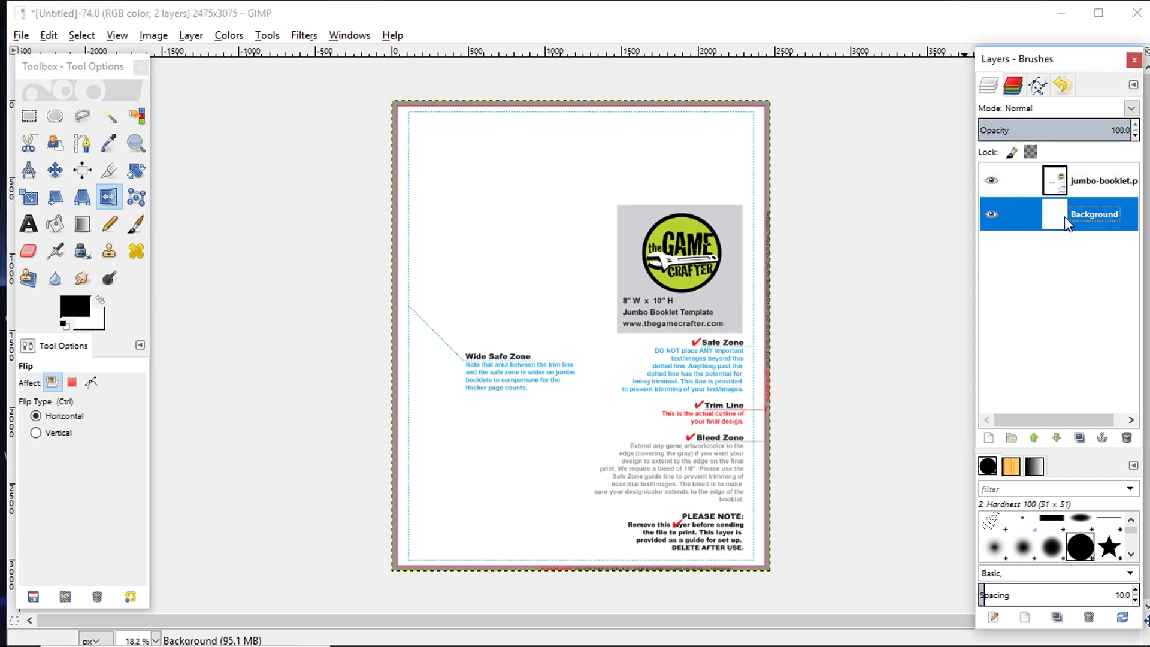
left_click(21, 36)
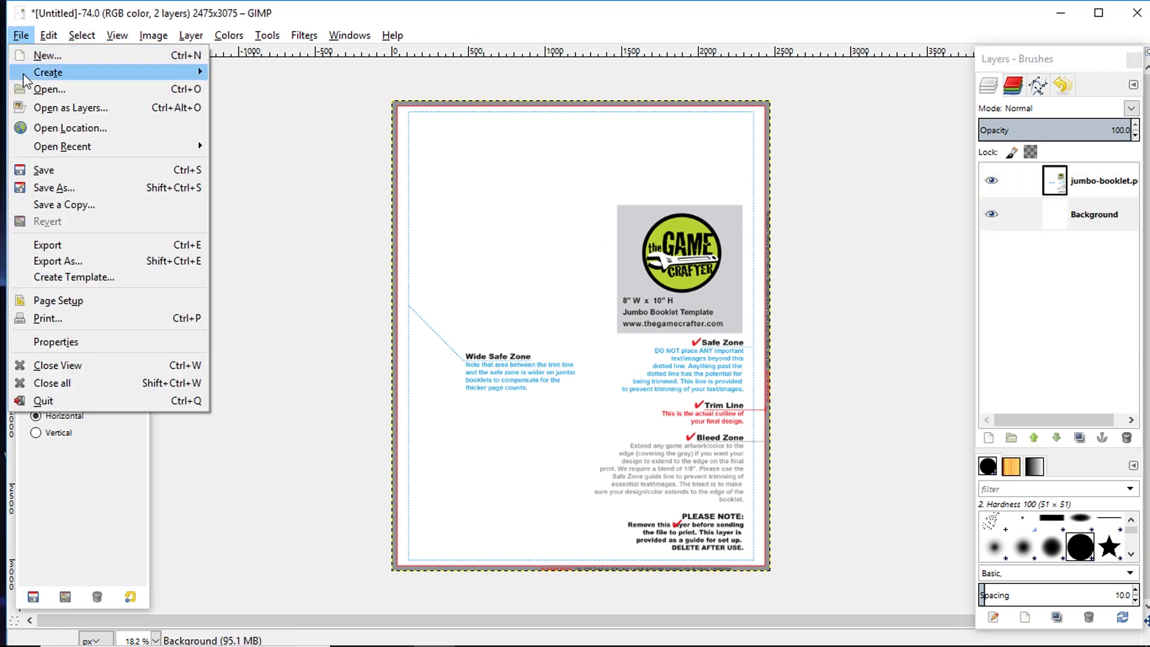
left_click(34, 107)
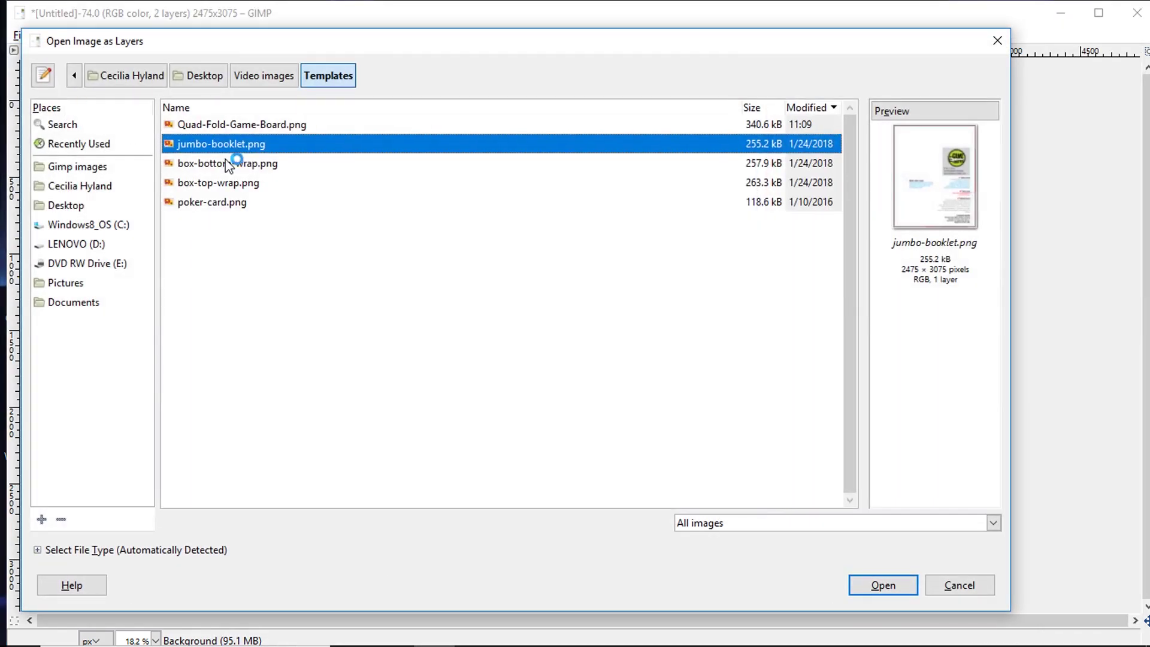
left_click(289, 73)
left_click(360, 163)
left_click(883, 585)
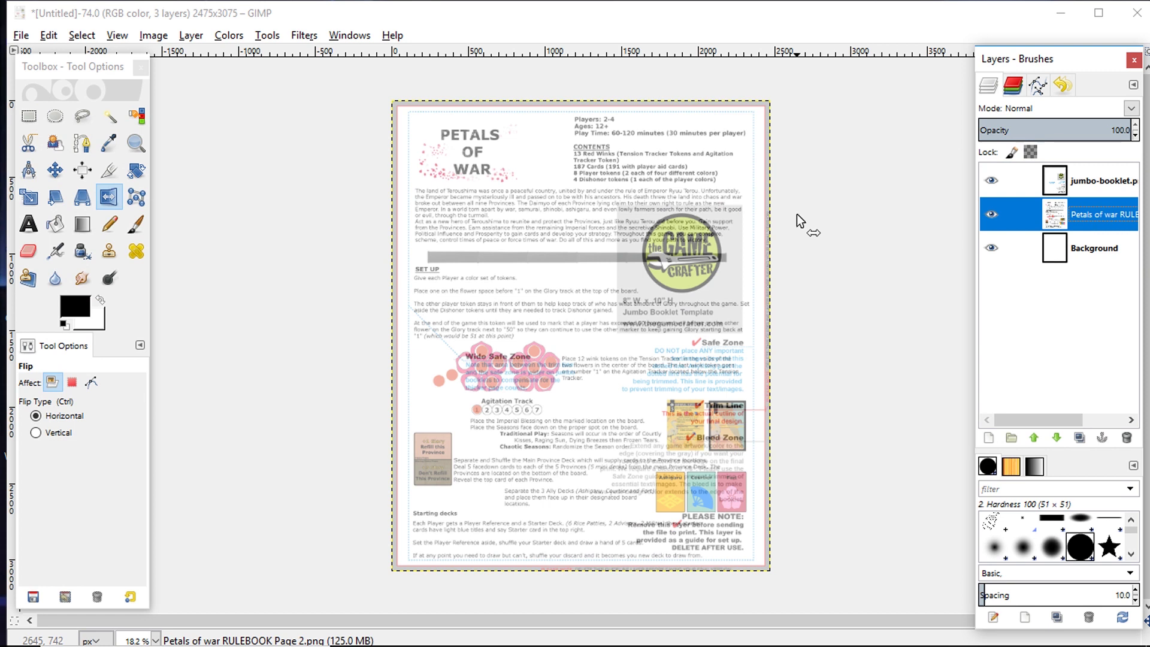
Hide the jumbo-booklet template layer and export the rulebook page as a PNG named Rules
left_click(991, 180)
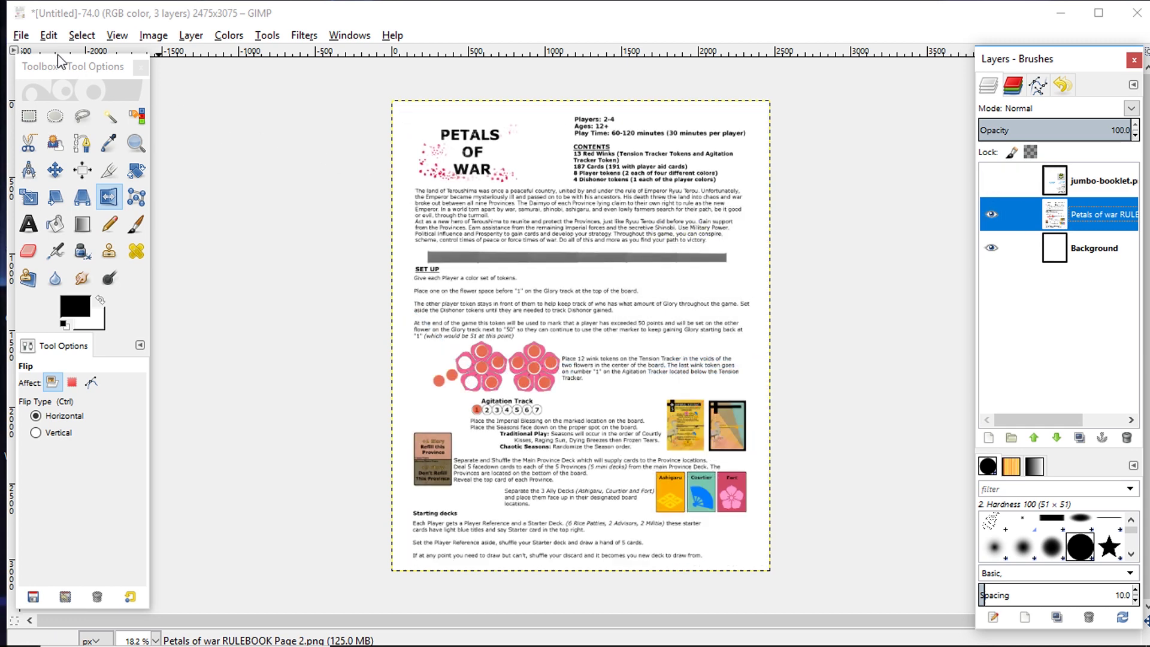
left_click(26, 37)
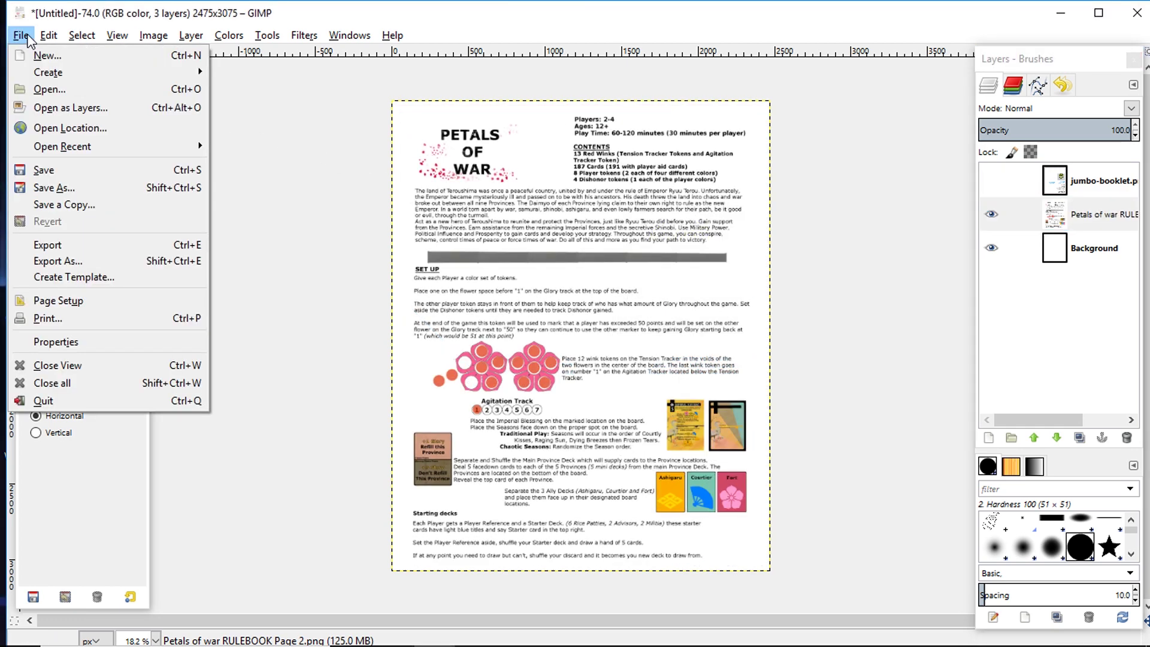
left_click(67, 260)
type("Rules")
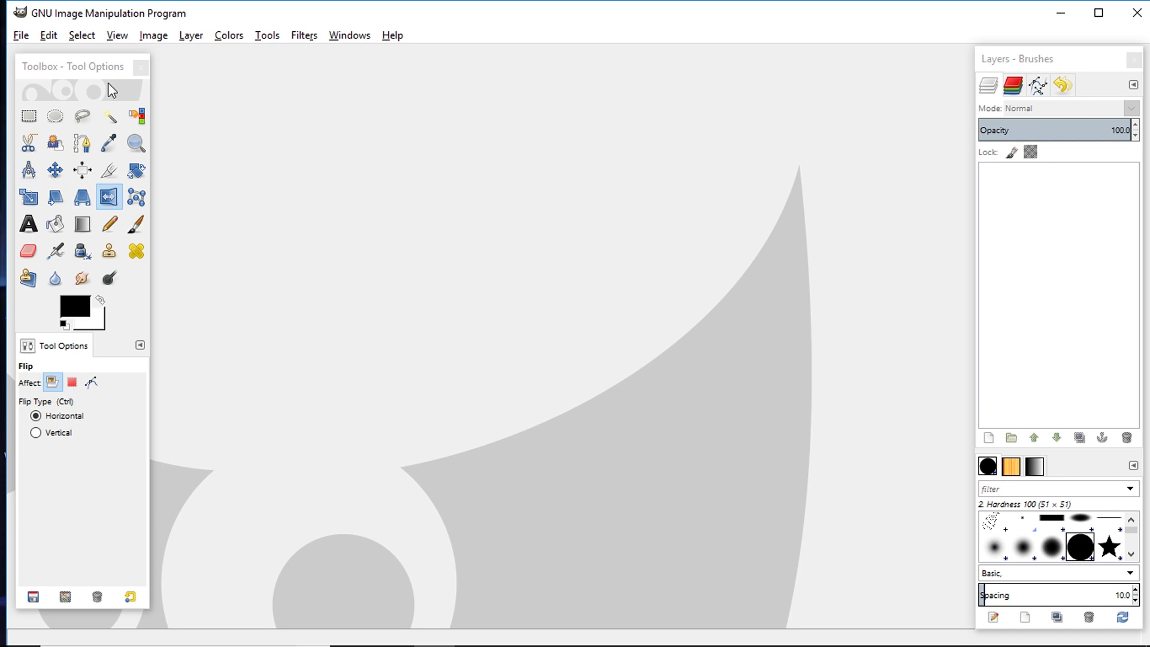
Create a new 3225 × 5025 px image at 300 pixels/in, accepting its large memory size
left_click(19, 35)
left_click(24, 60)
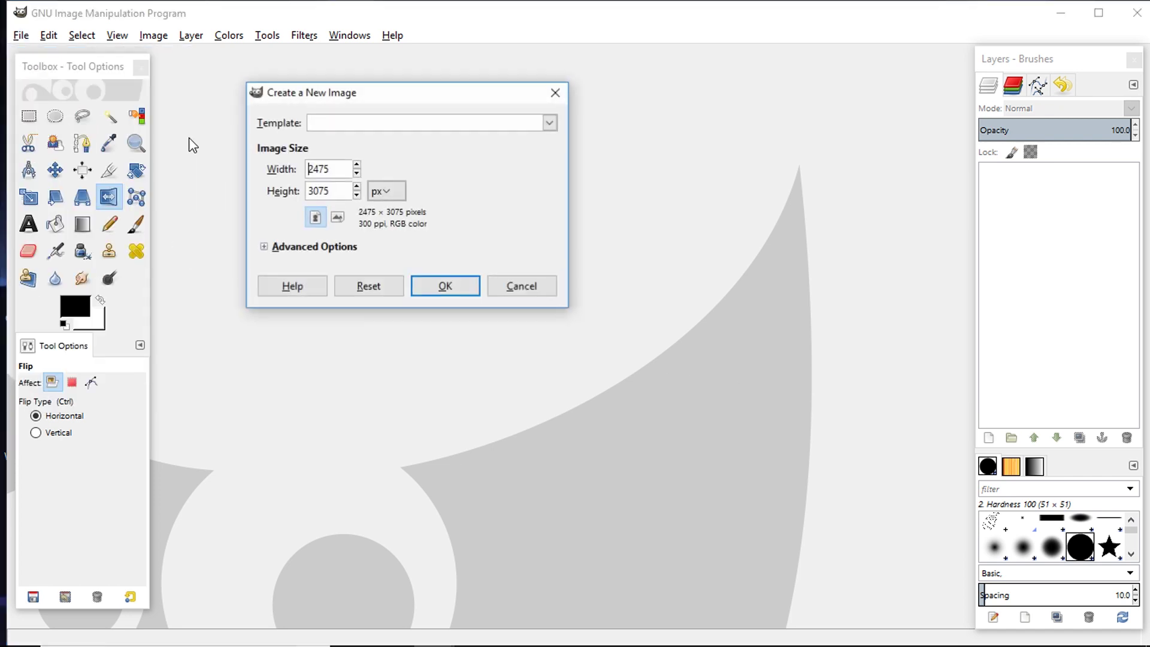
left_click_drag(348, 169, 305, 171)
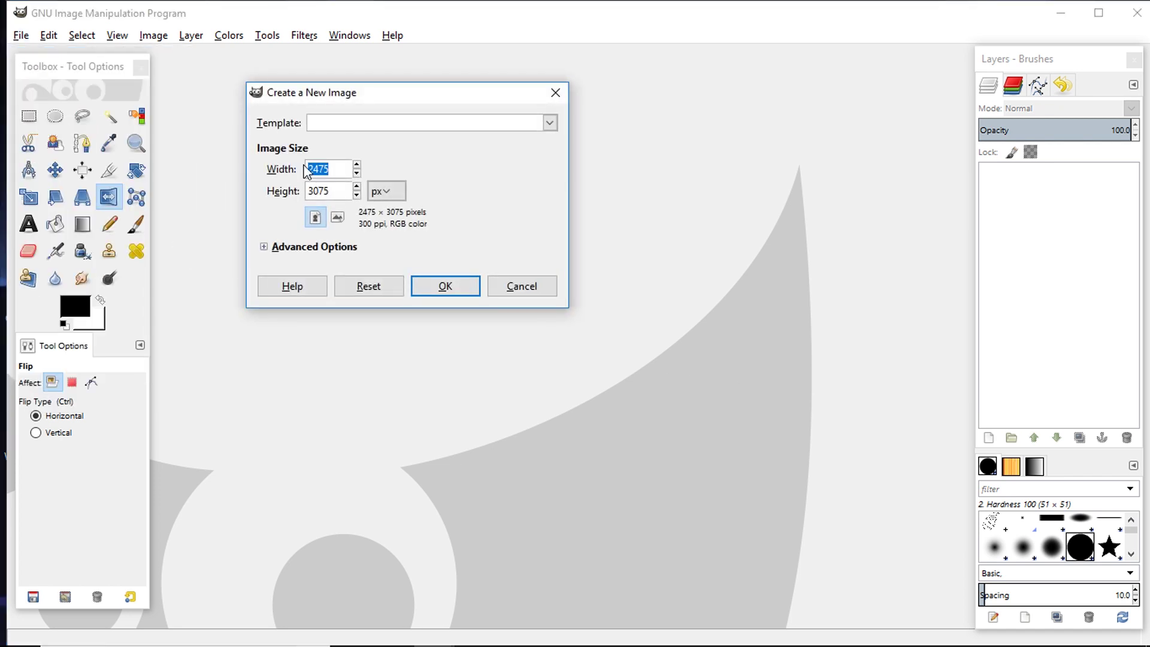
type("322")
left_click_drag(332, 192, 313, 186)
type("5025")
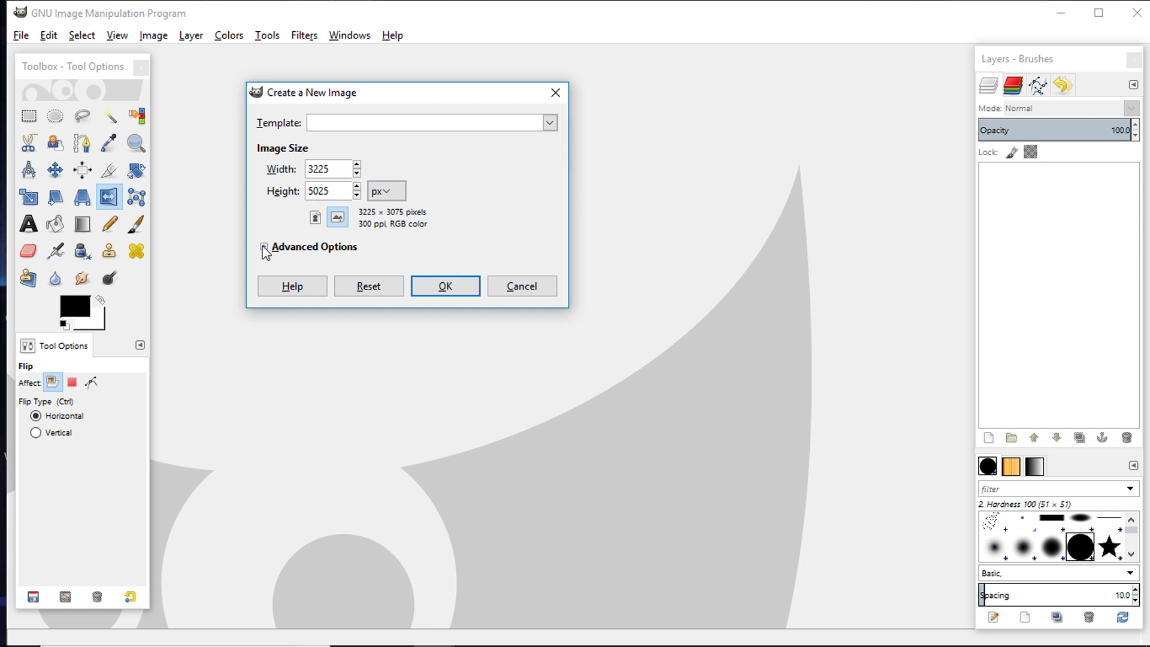
left_click(264, 246)
left_click(450, 422)
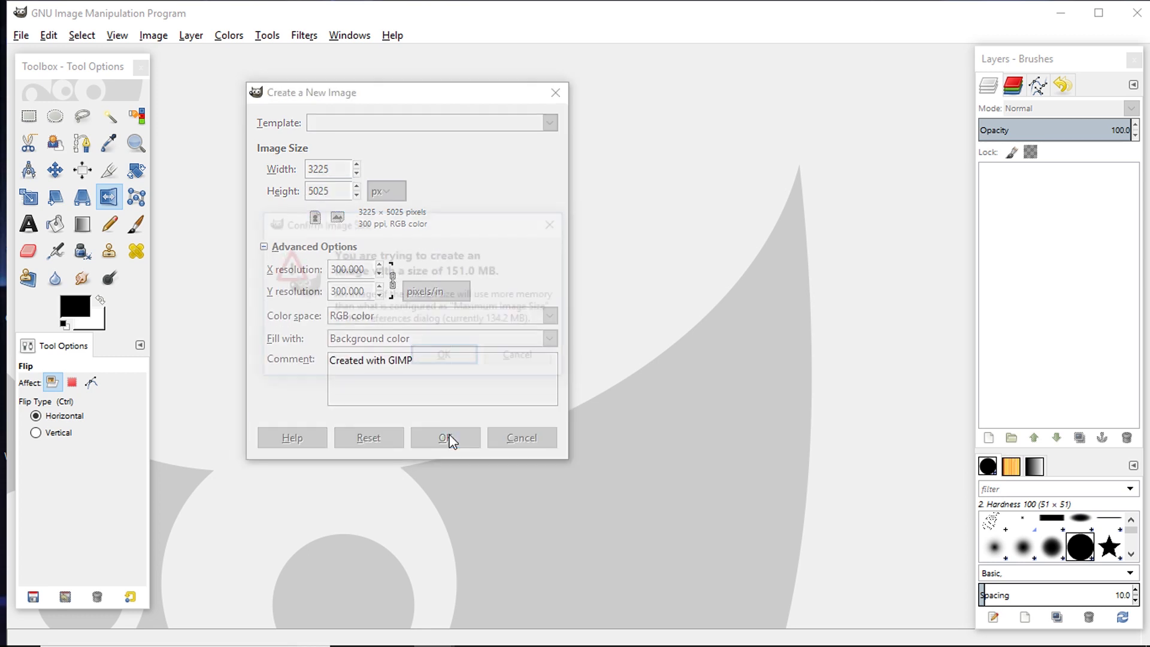
left_click(445, 358)
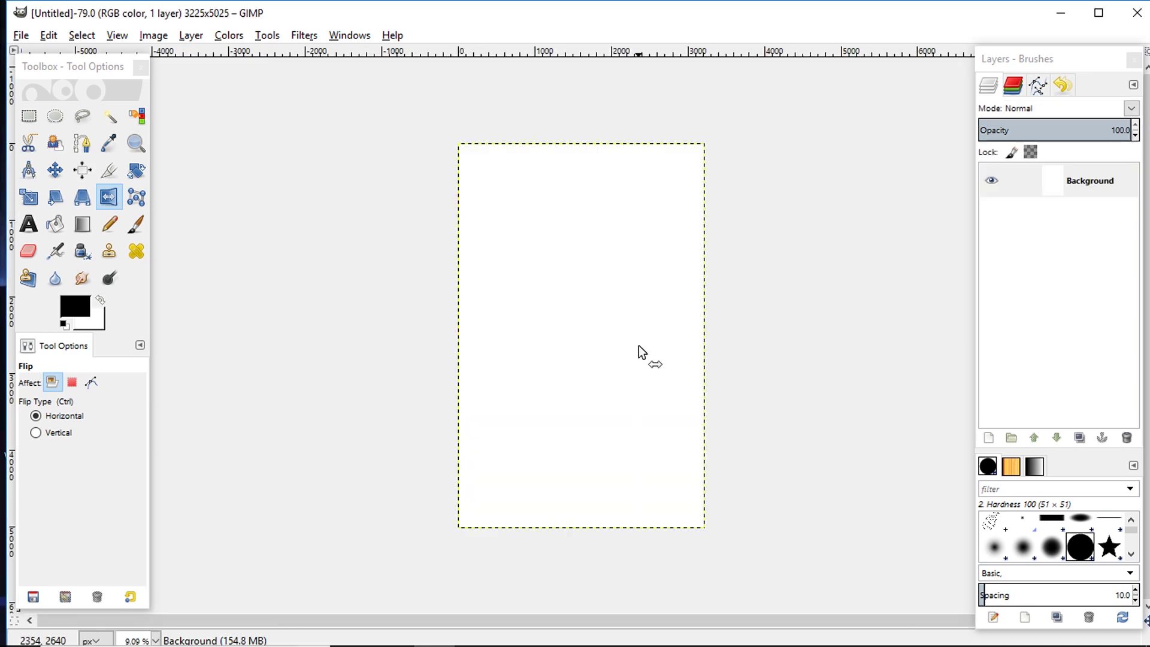
Add the box-top-wrap.png template from the Templates folder to the box top image as a layer
left_click(21, 36)
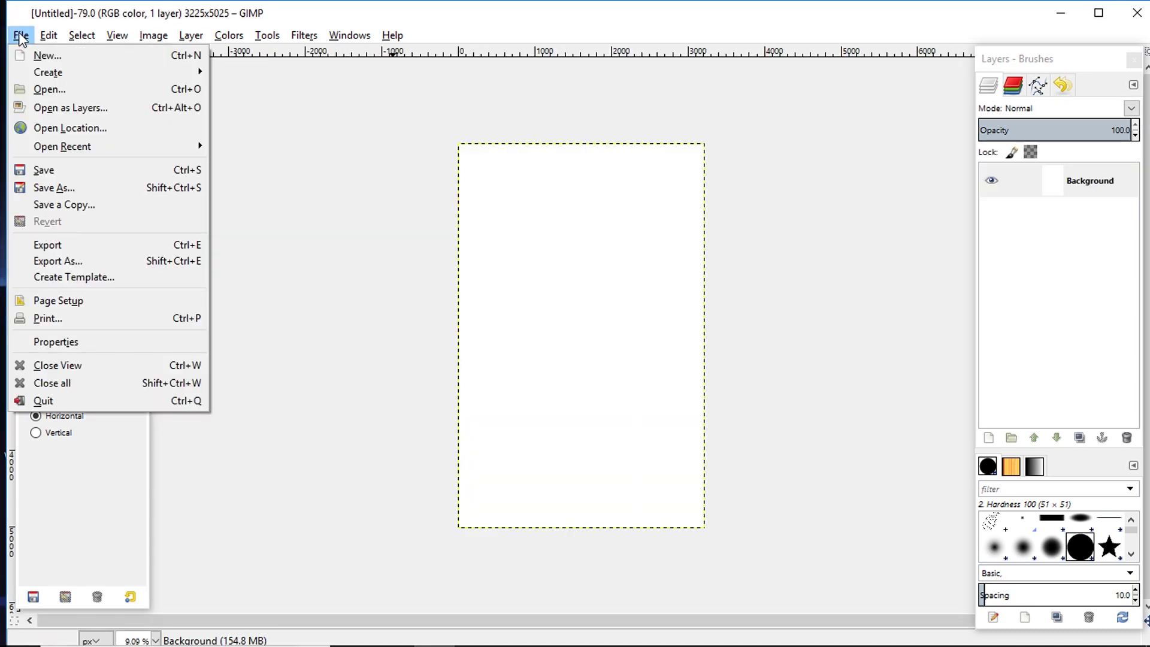
left_click(52, 108)
double_click(298, 120)
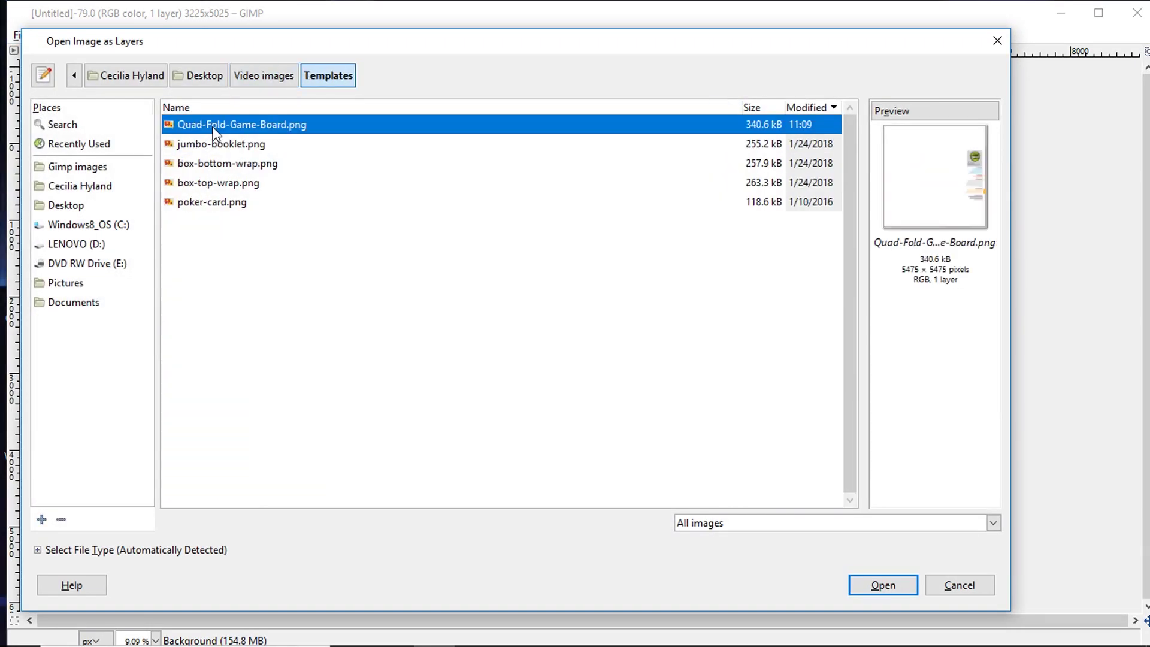
left_click(219, 185)
left_click(879, 585)
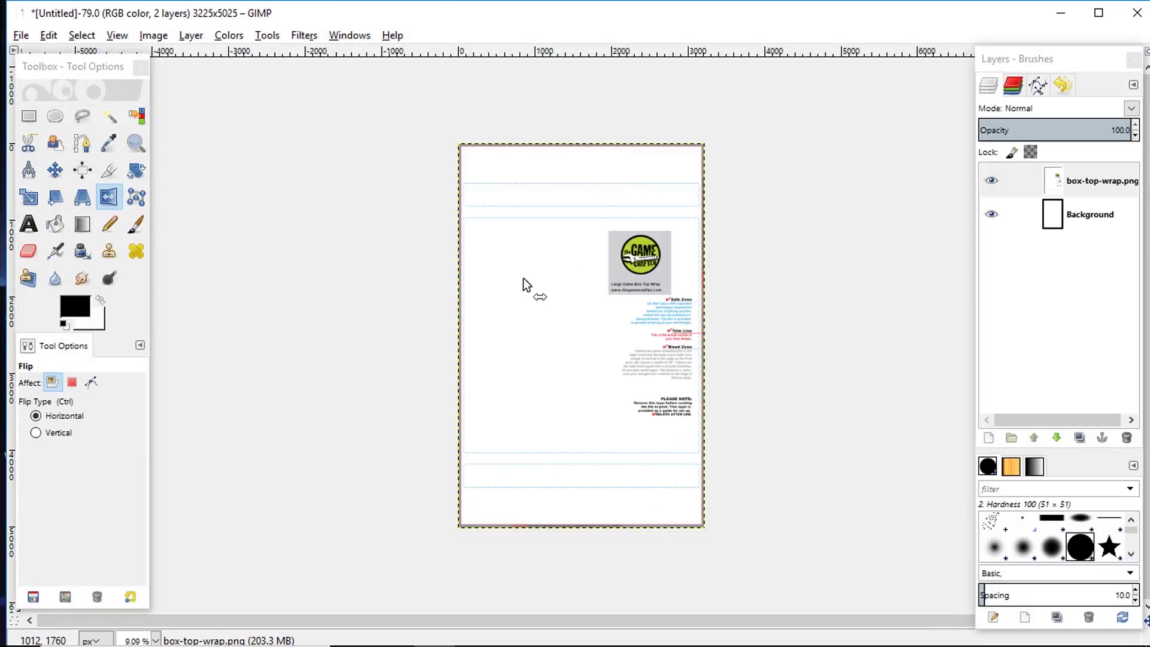
Add Petals of war Top Wrap.png from the Video images folder as a layer between the background and the box-top-wrap template
left_click(1086, 215)
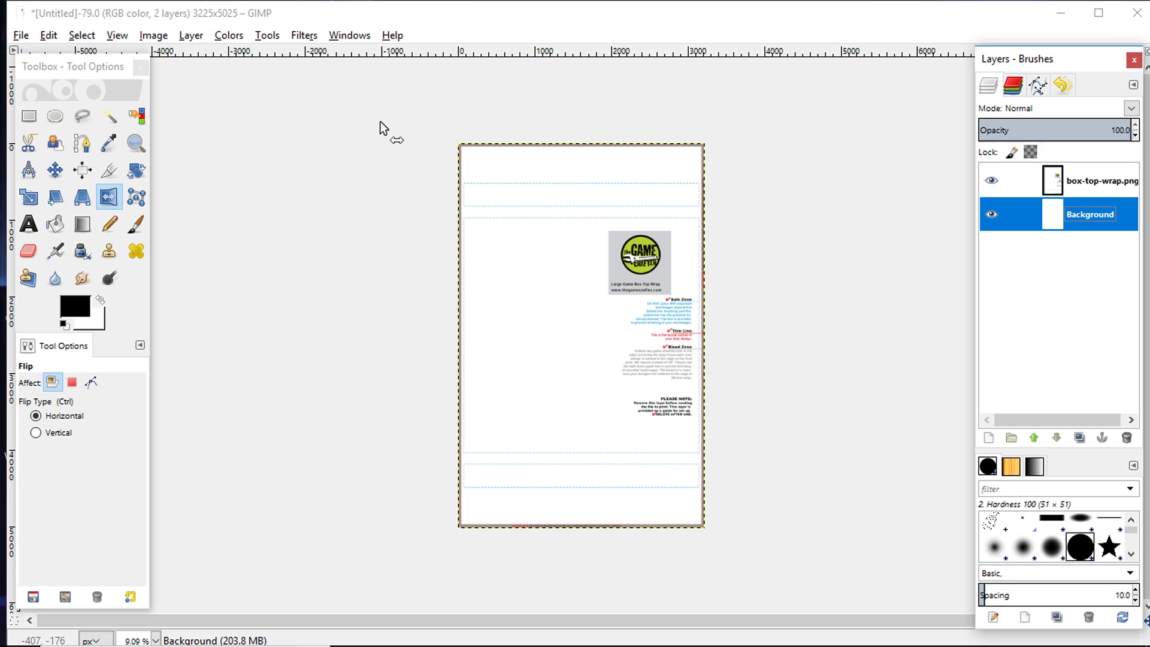
left_click(21, 35)
left_click(56, 110)
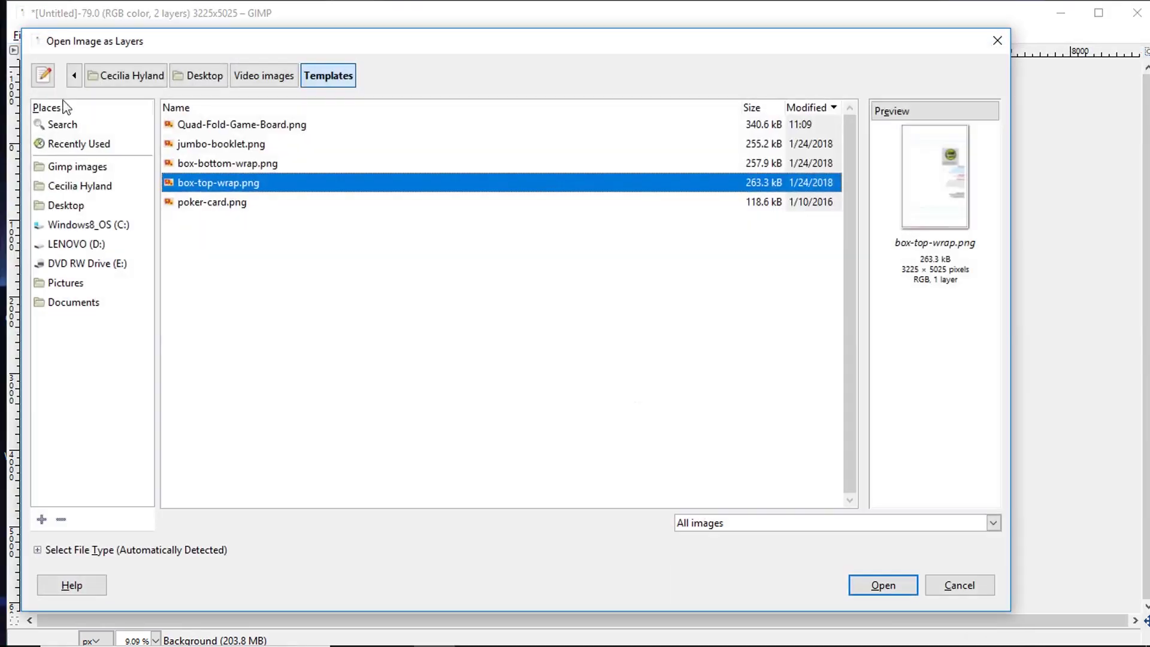
left_click(257, 78)
left_click(251, 184)
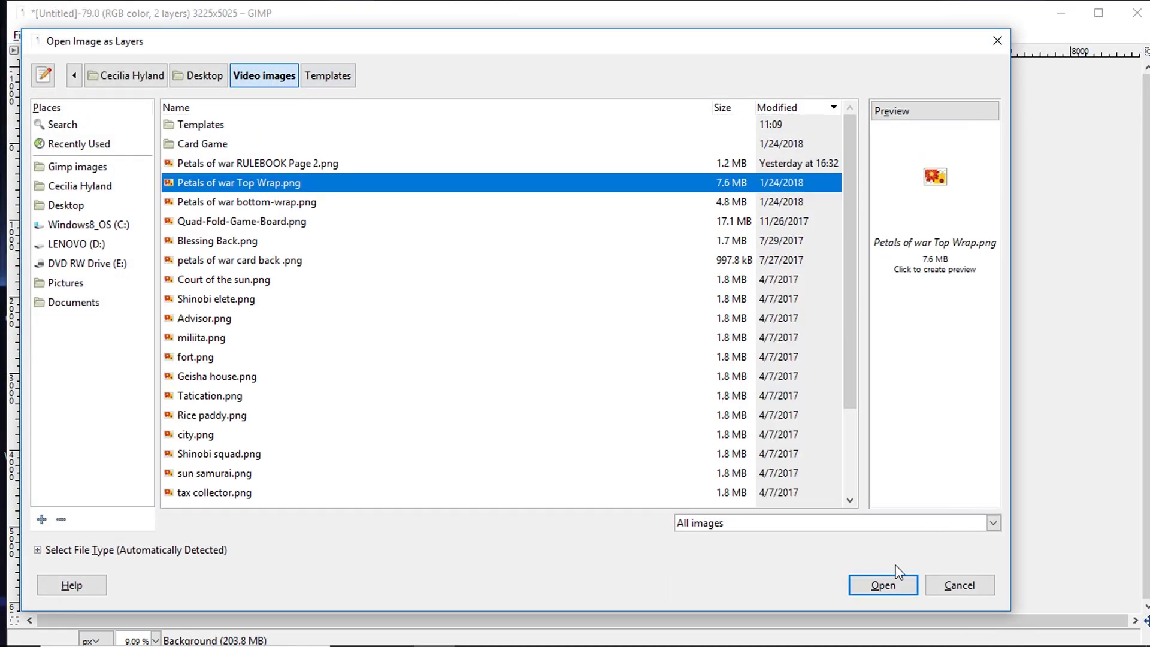
left_click(892, 584)
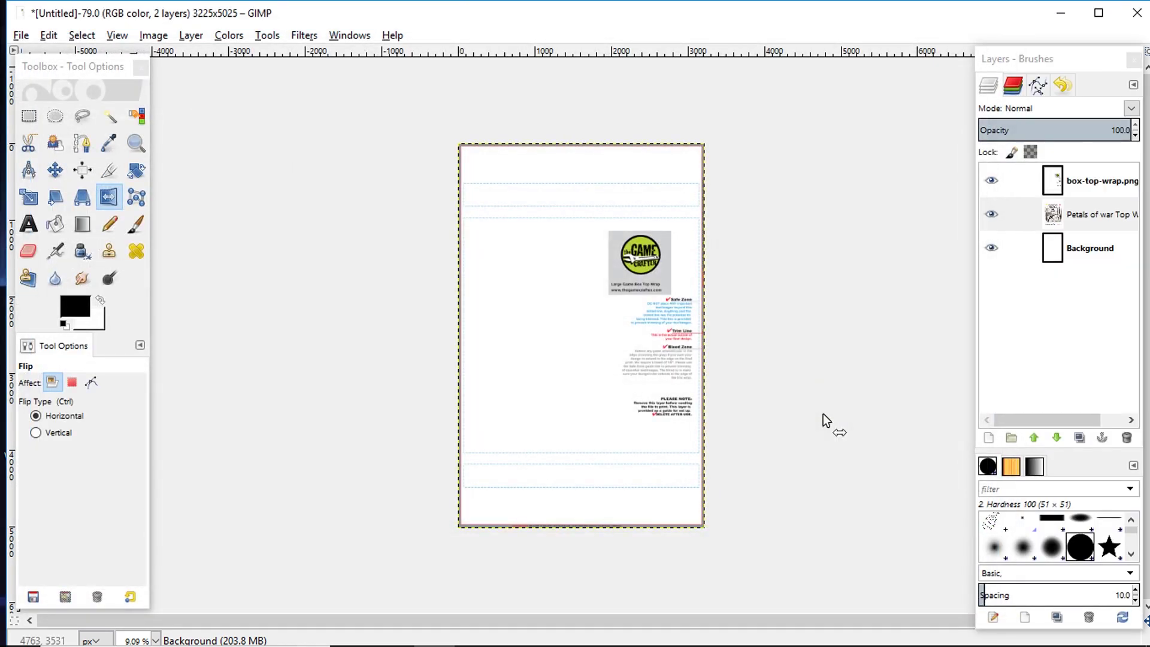
Set the box-top-wrap template layer's opacity to 52.2 to check the artwork's fit, and hide that layer
left_click(1057, 130)
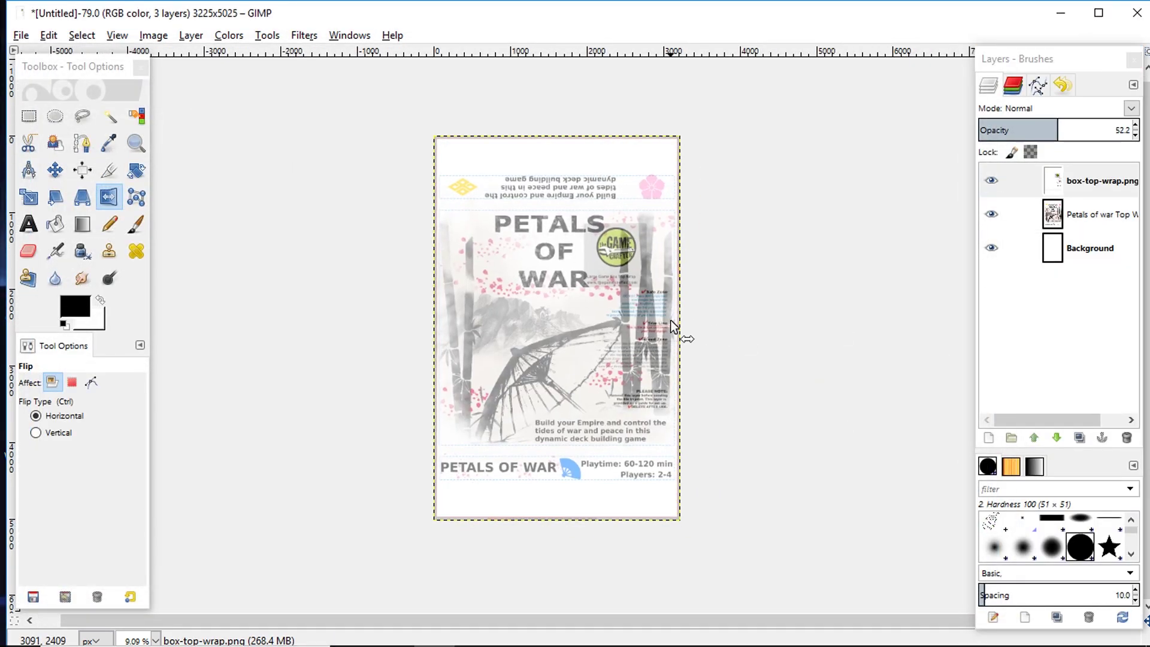
key("plus")
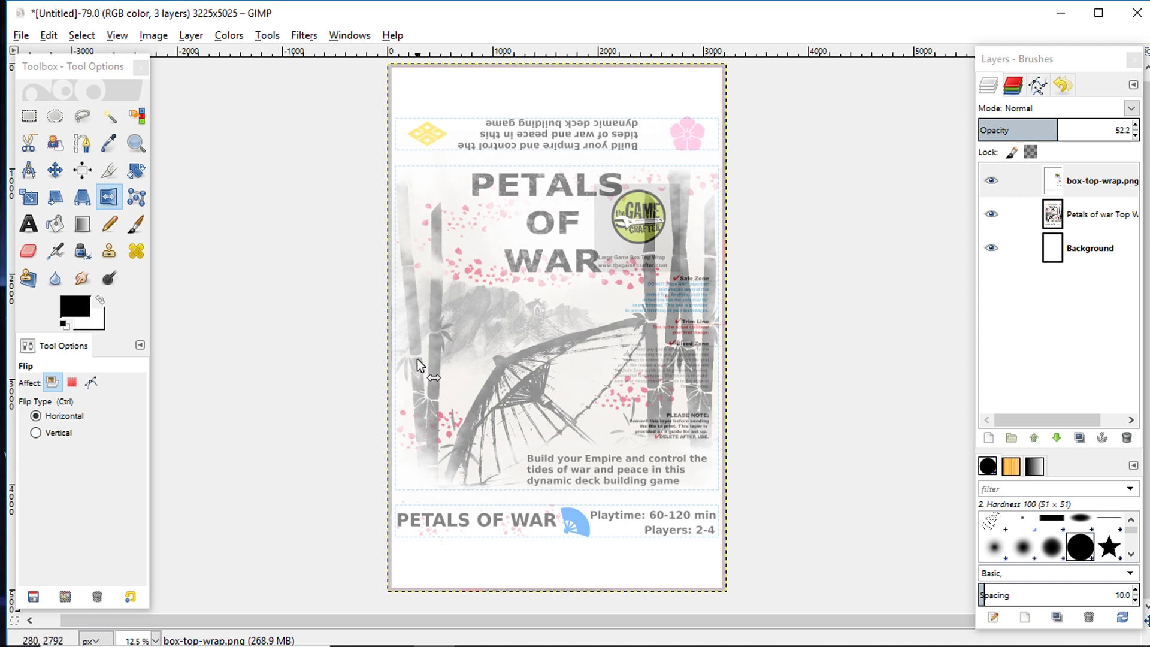
left_click(991, 180)
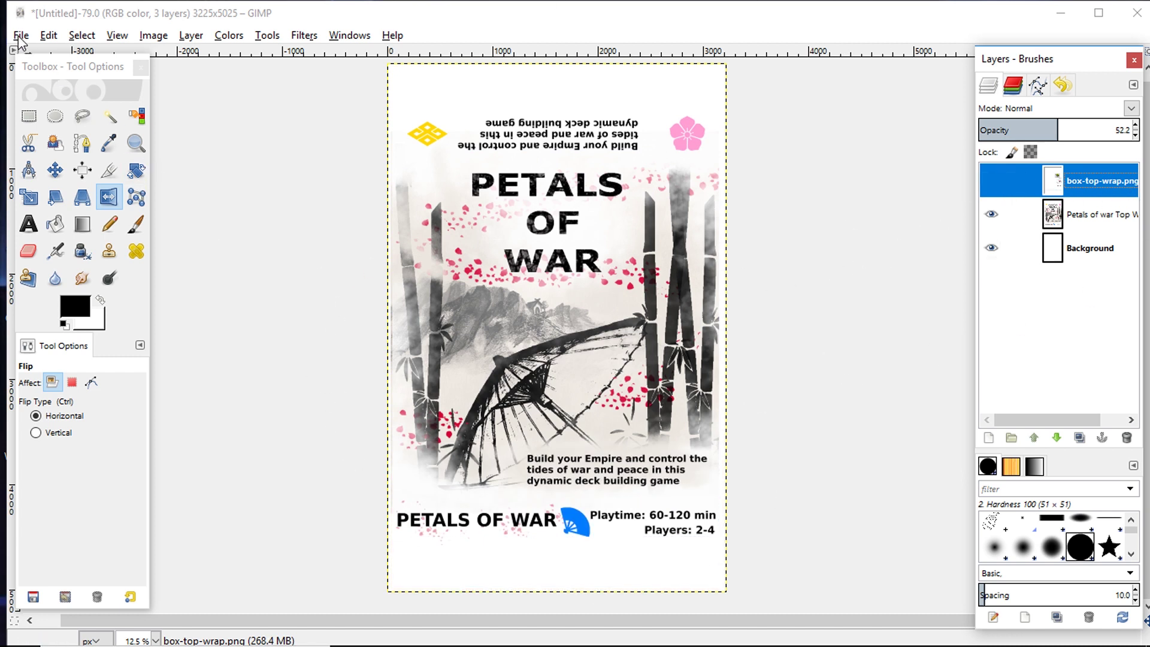
Export the box top artwork as Top.png in the Claymores images folder
left_click(21, 36)
left_click(91, 256)
type("To")
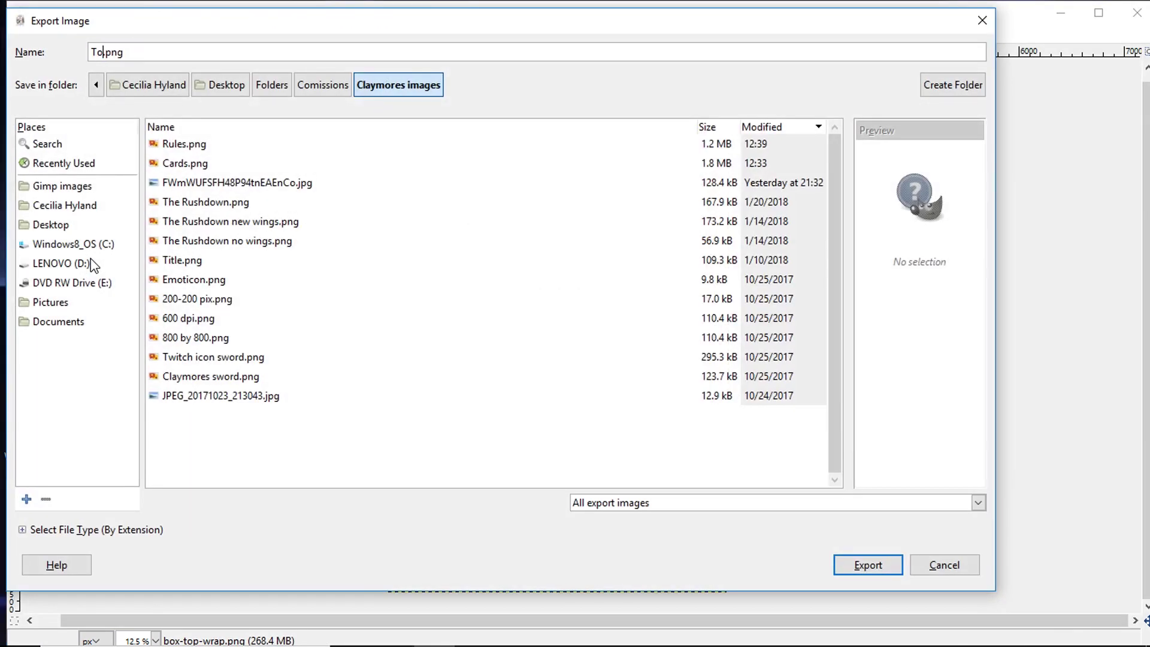
type("p")
left_click(867, 565)
left_click(587, 476)
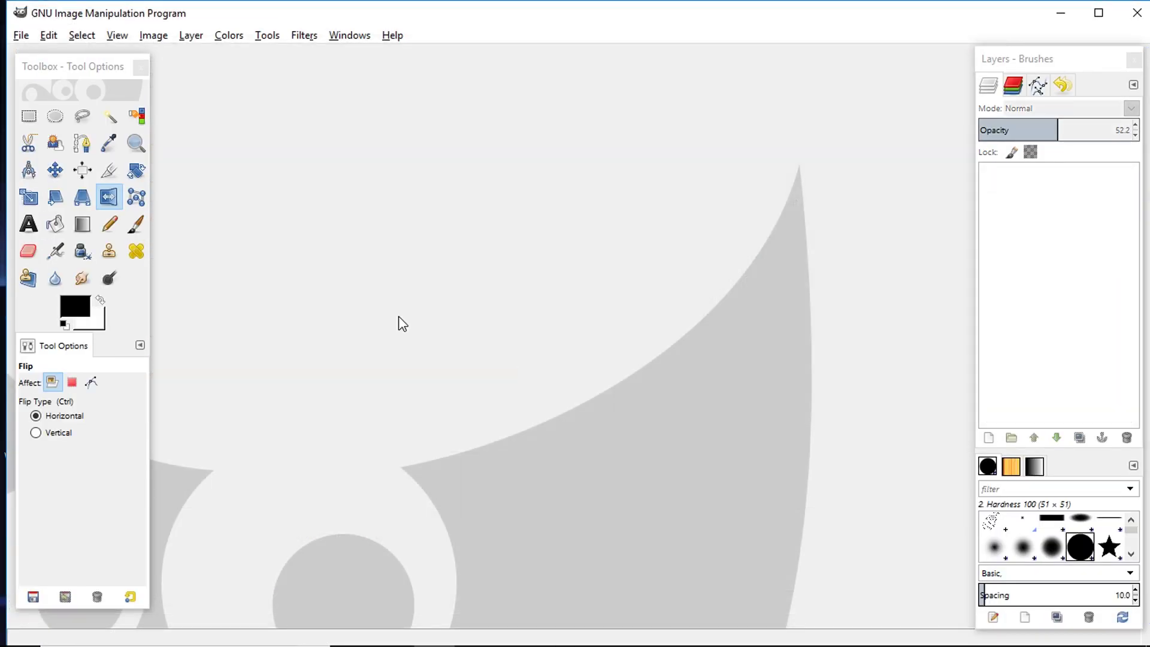
Create a new RGB image 3150 px wide and 4950 px high at 300 pixels/in for the box bottom
left_click(21, 36)
left_click(33, 54)
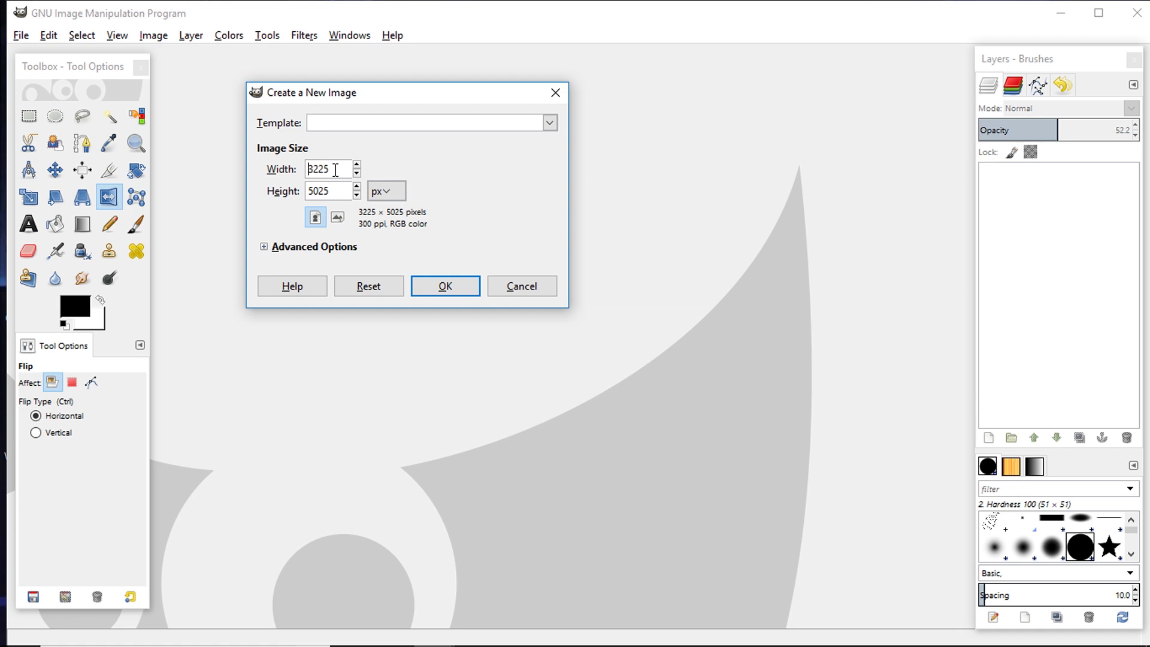
left_click_drag(336, 170, 304, 173)
type("3")
left_click_drag(335, 191, 308, 191)
type("49")
left_click(266, 246)
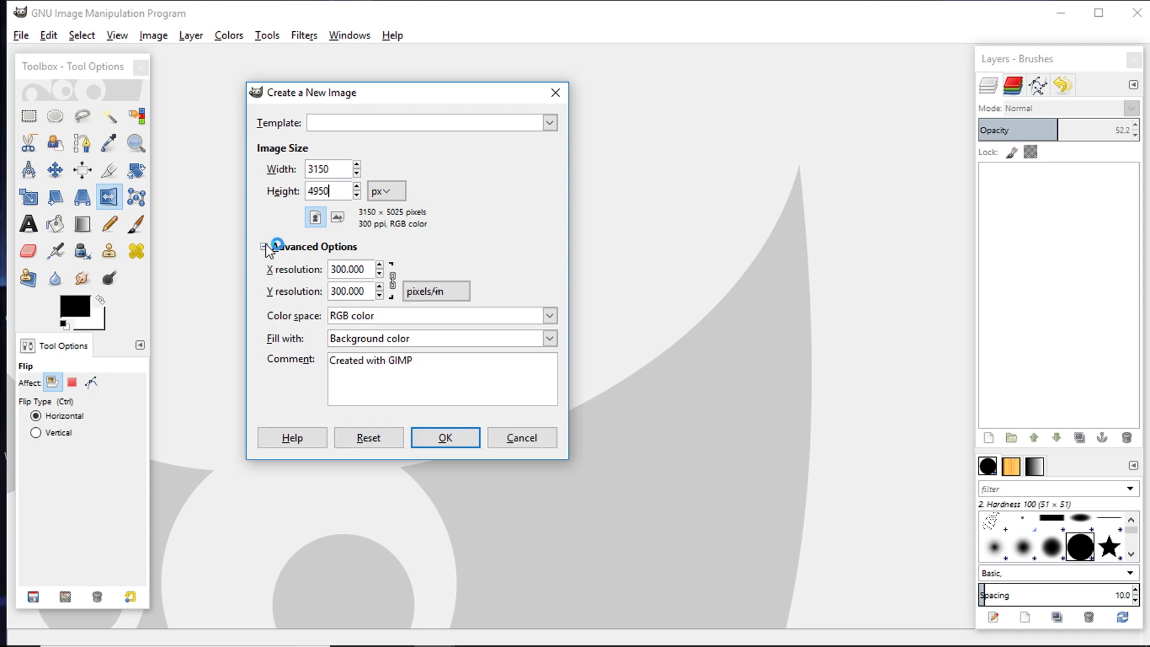
left_click(462, 441)
left_click(456, 363)
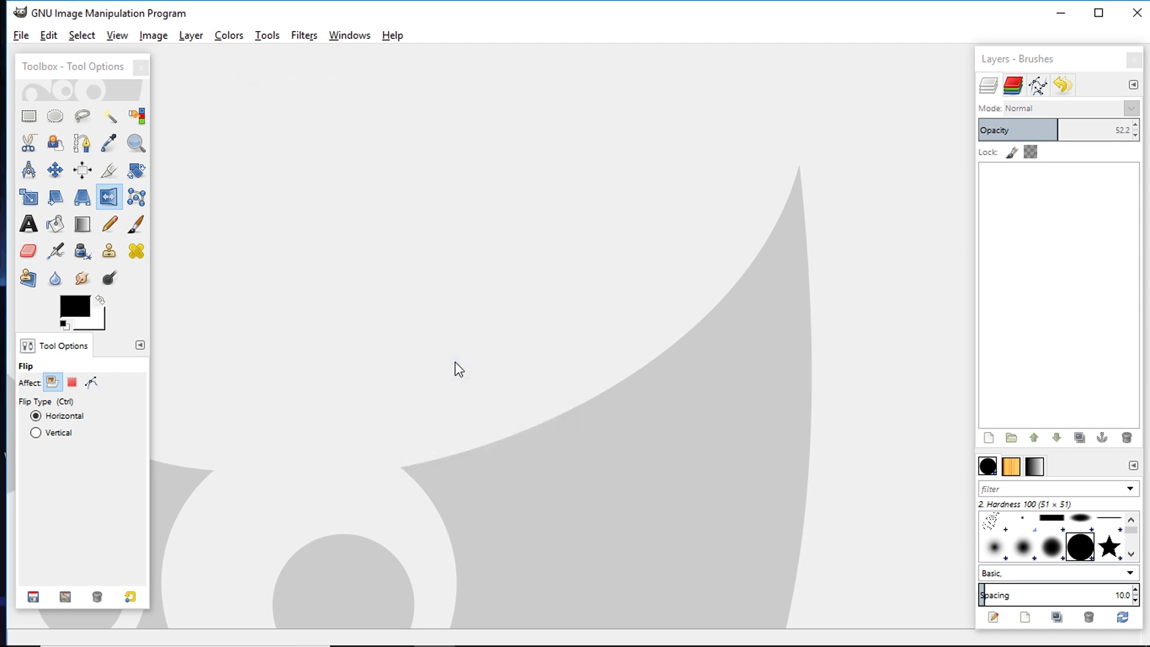
Add the box-bottom-wrap.png template from the Templates folder to the new image as a layer
left_click(21, 36)
left_click(46, 98)
double_click(193, 128)
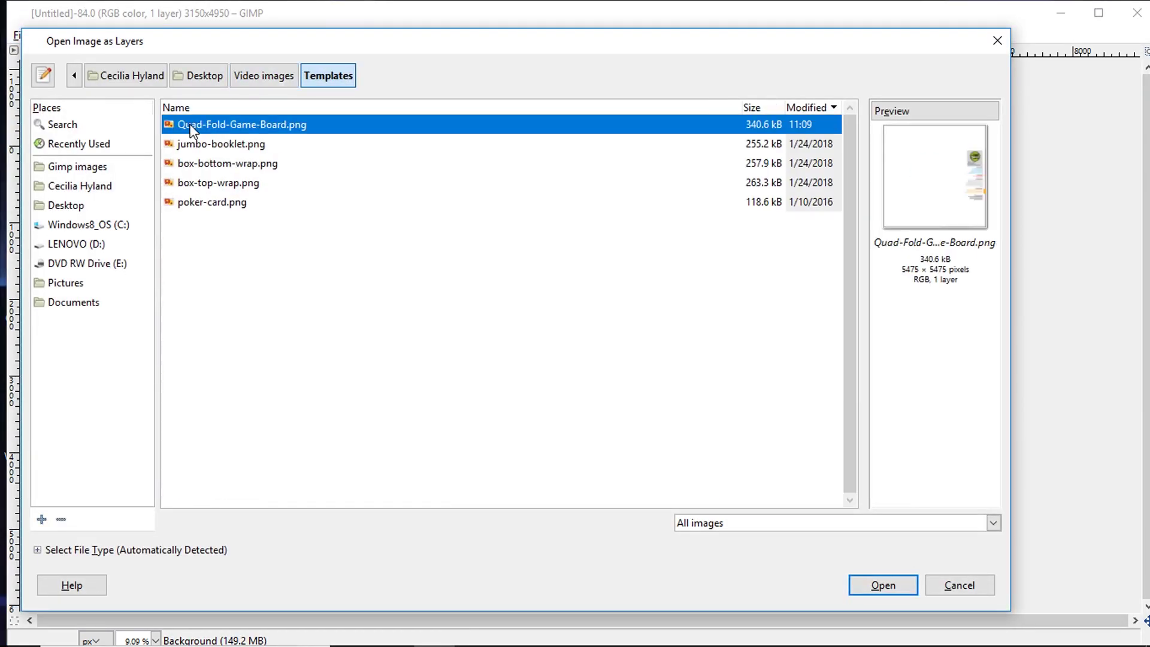
left_click(203, 168)
left_click(883, 584)
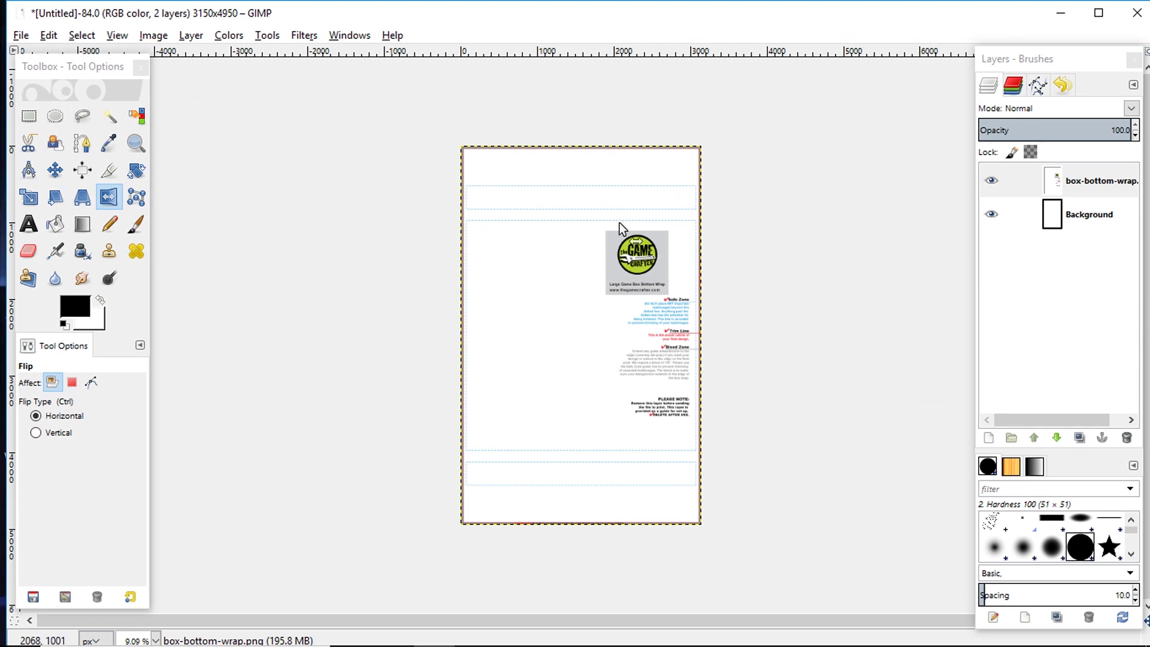
Add the Petals of war bottom-wrap artwork from the Video images folder as a layer between the background and the template
left_click(1063, 222)
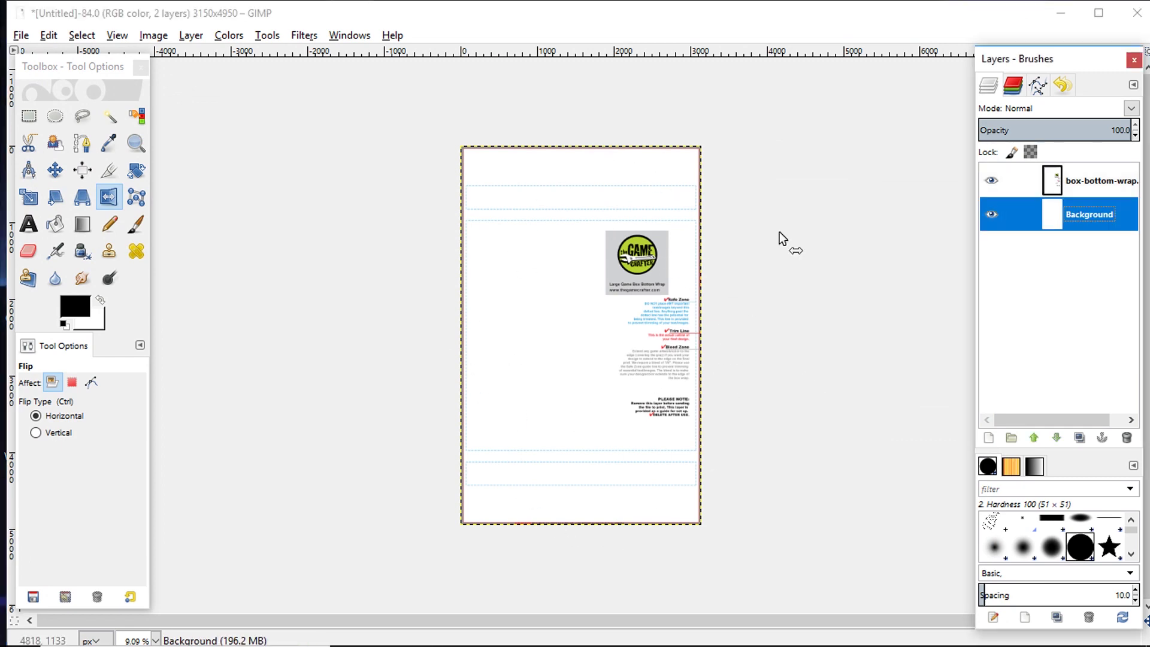
left_click(21, 35)
left_click(70, 107)
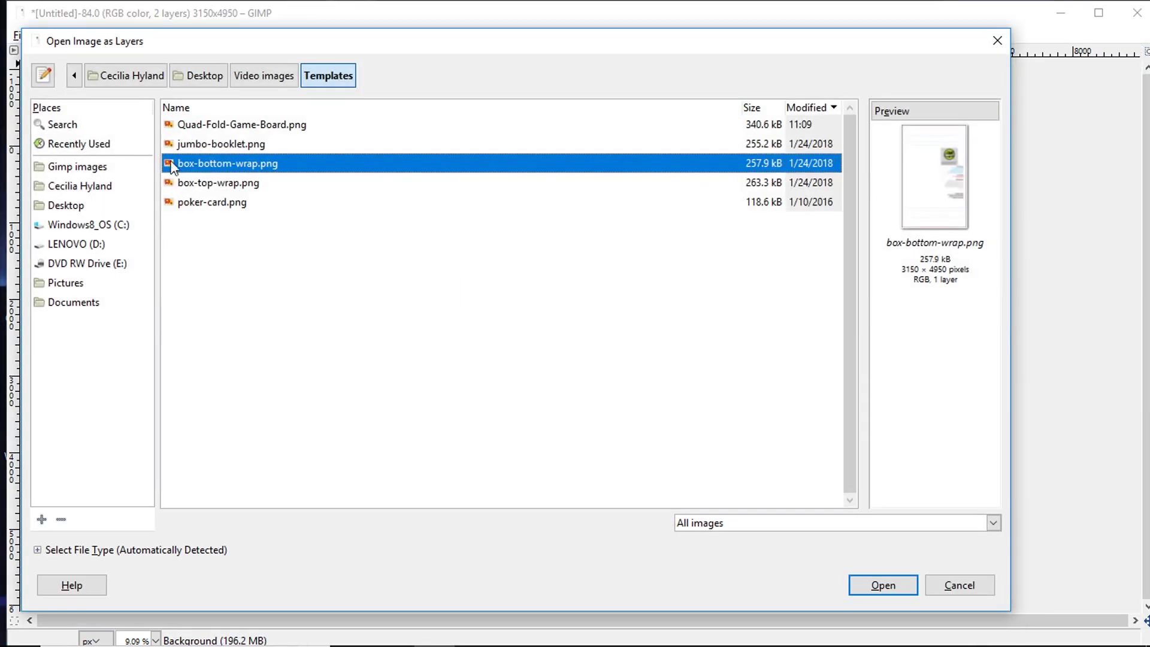
left_click(258, 75)
left_click(239, 202)
left_click(883, 585)
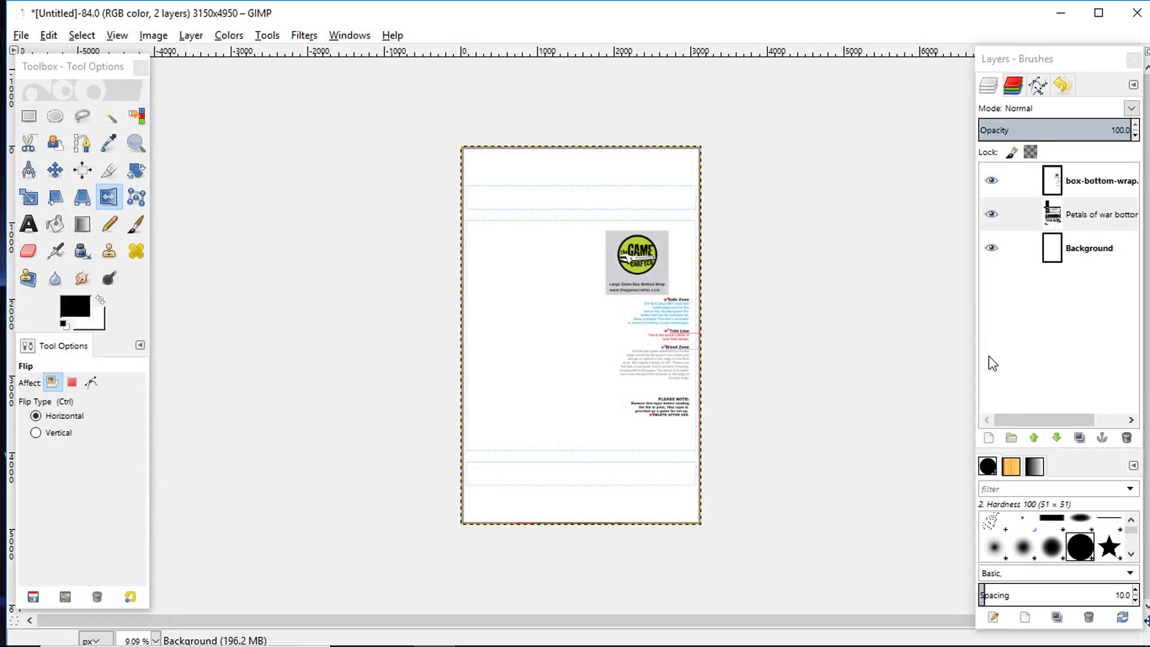
Set the box-bottom-wrap template layer's opacity to 46.2 to check the artwork's fit, and hide that layer
left_click(1077, 181)
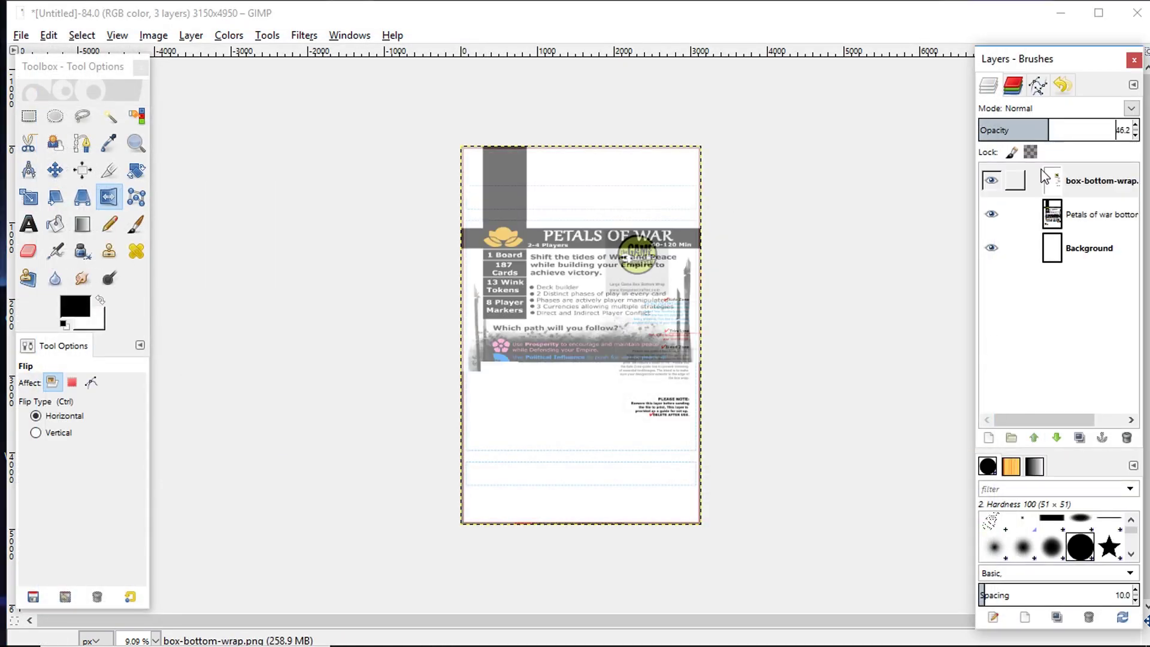
left_click(985, 177)
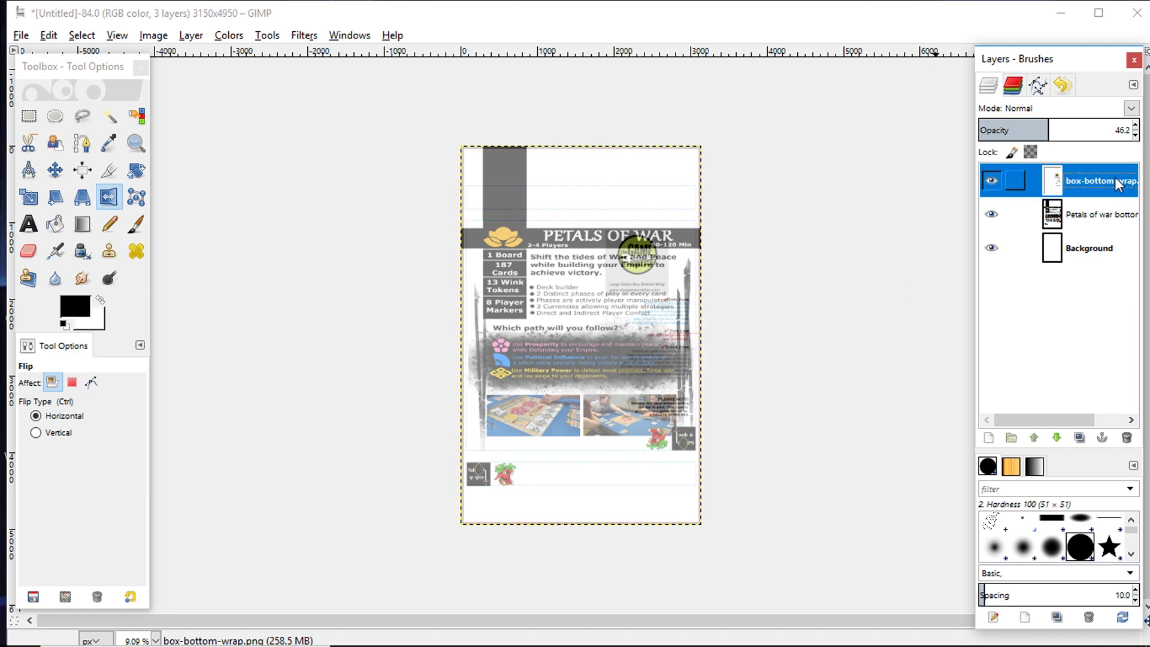
key("plus")
key("plus")
scroll(587, 413, "down", 3)
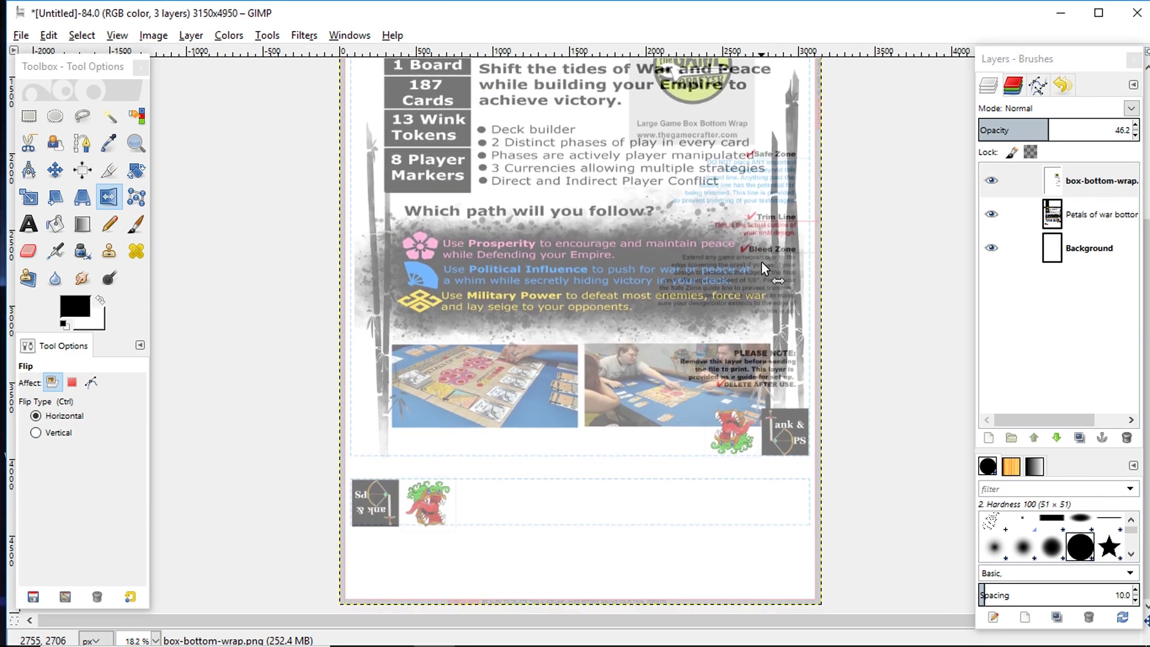
scroll(585, 208, "up", 6)
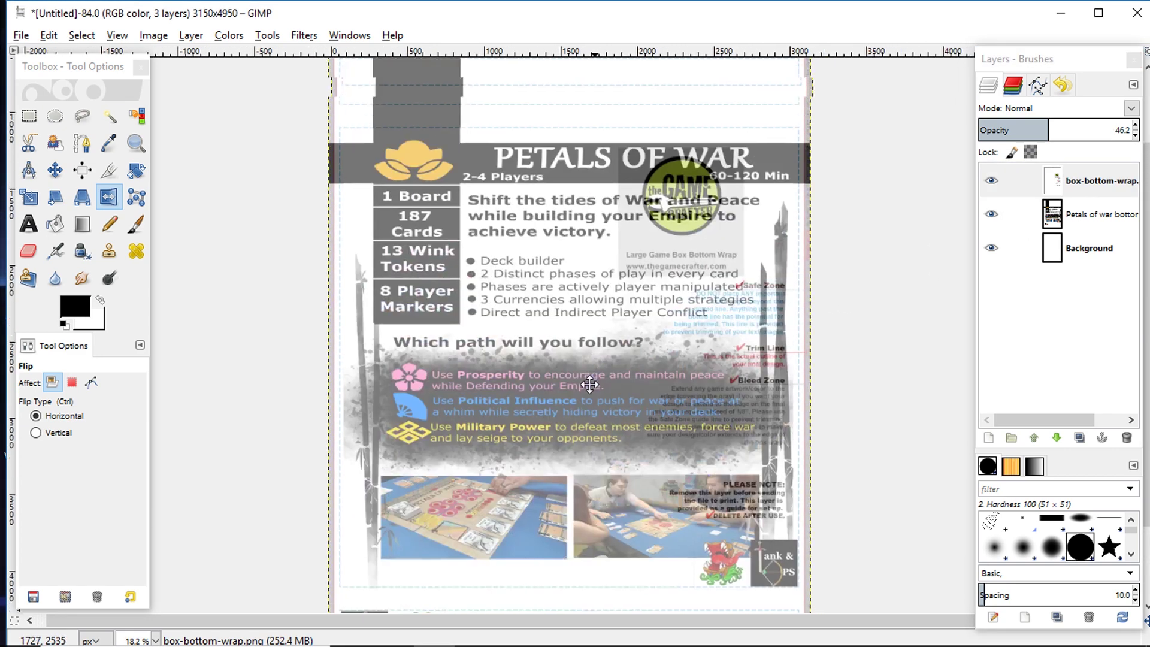
left_click(991, 181)
scroll(689, 383, "down", 6)
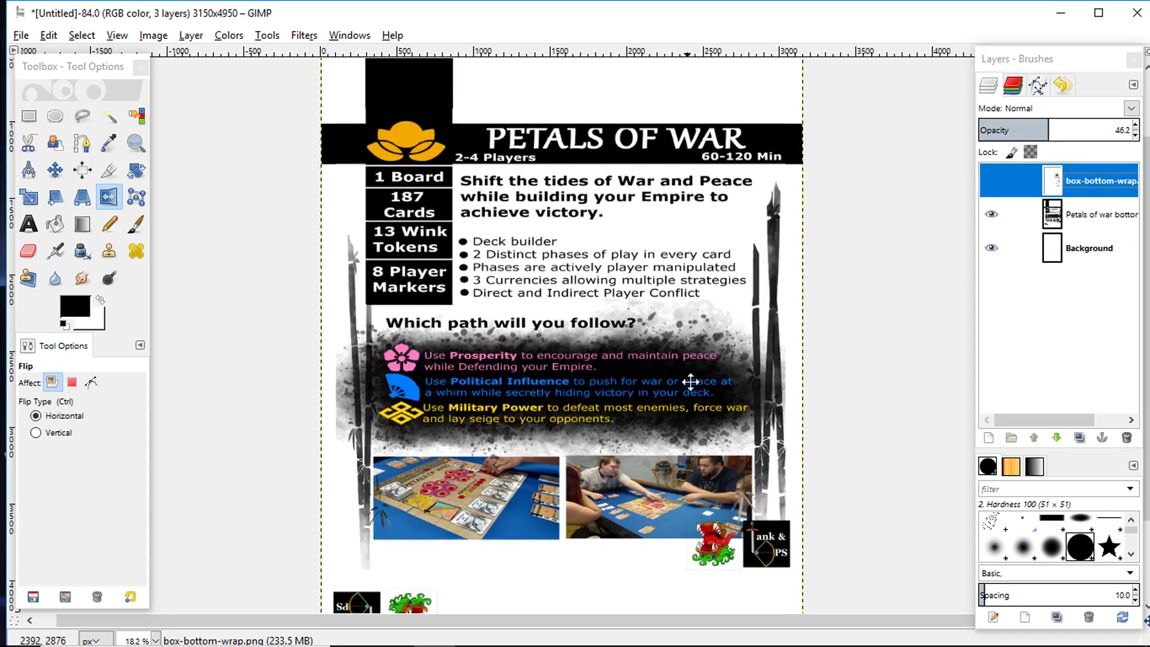
scroll(658, 395, "down", 2)
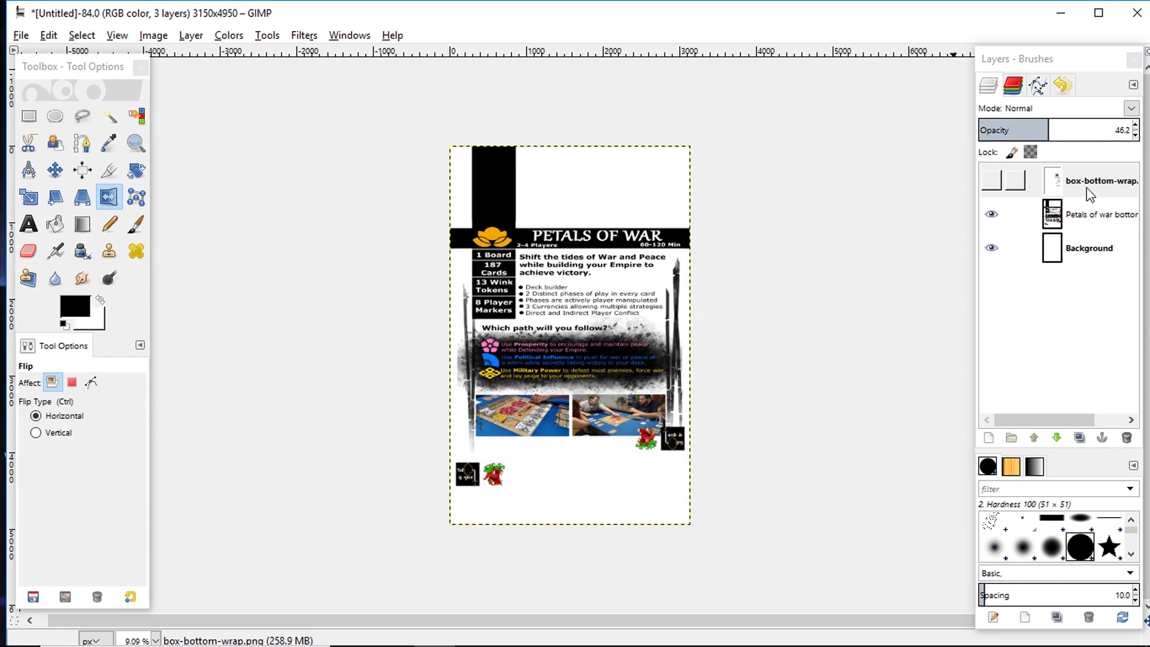
Export the box bottom artwork as Bottom.png in the Claymores images folder
left_click(24, 36)
left_click(70, 261)
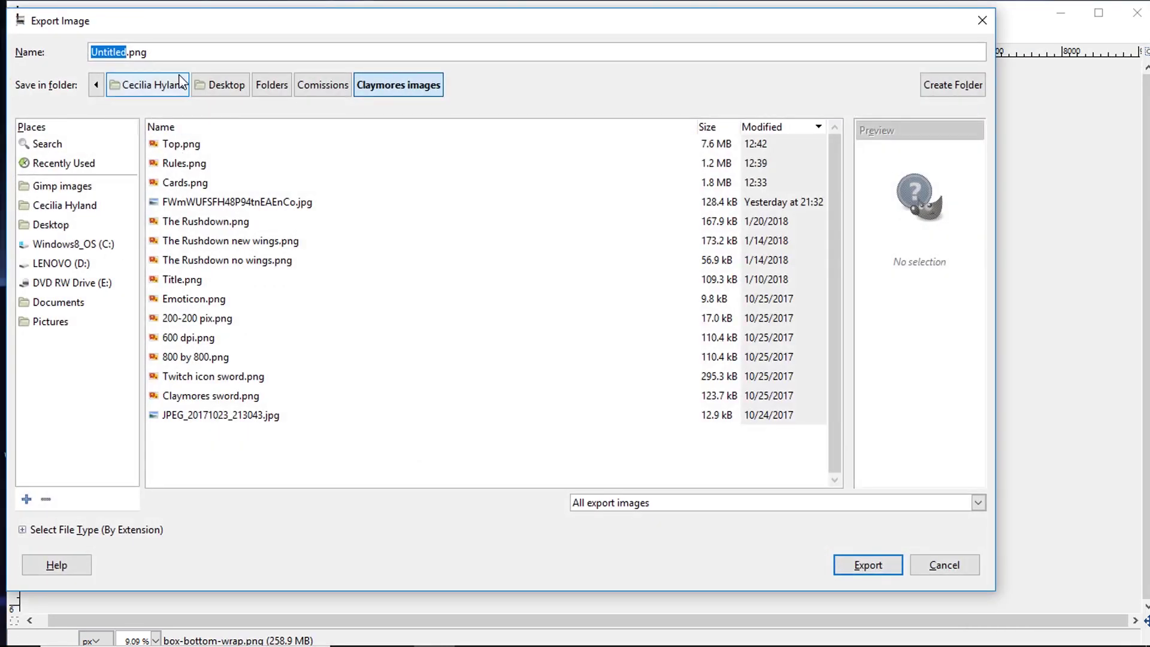
type("Bottom")
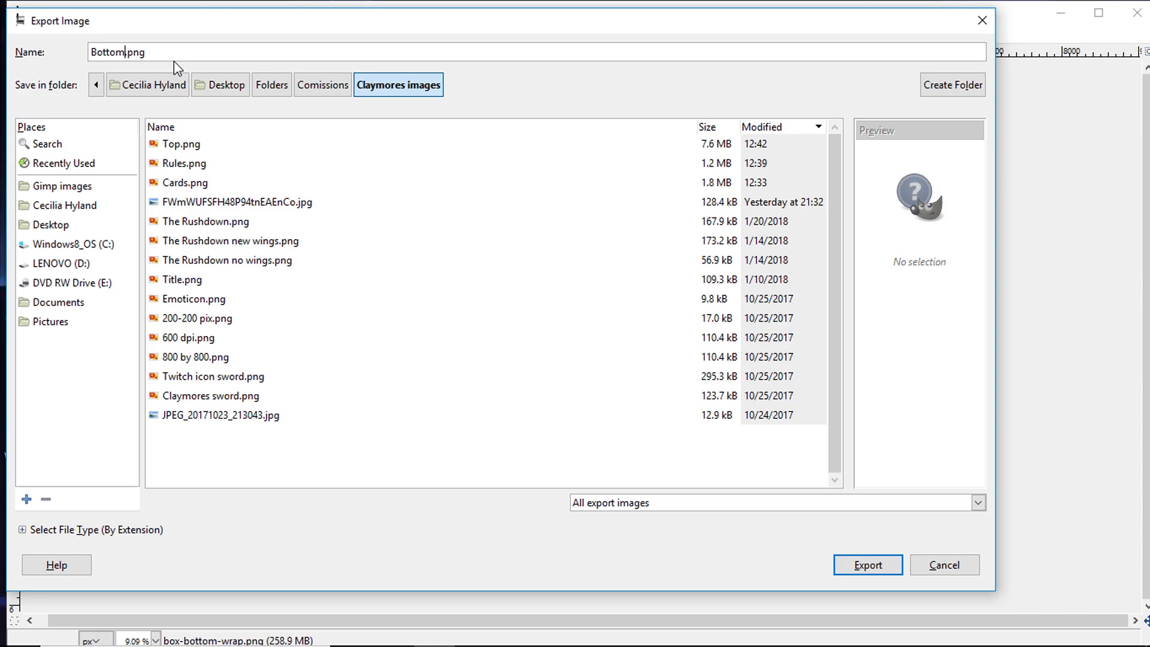
key("Return")
key("Return")
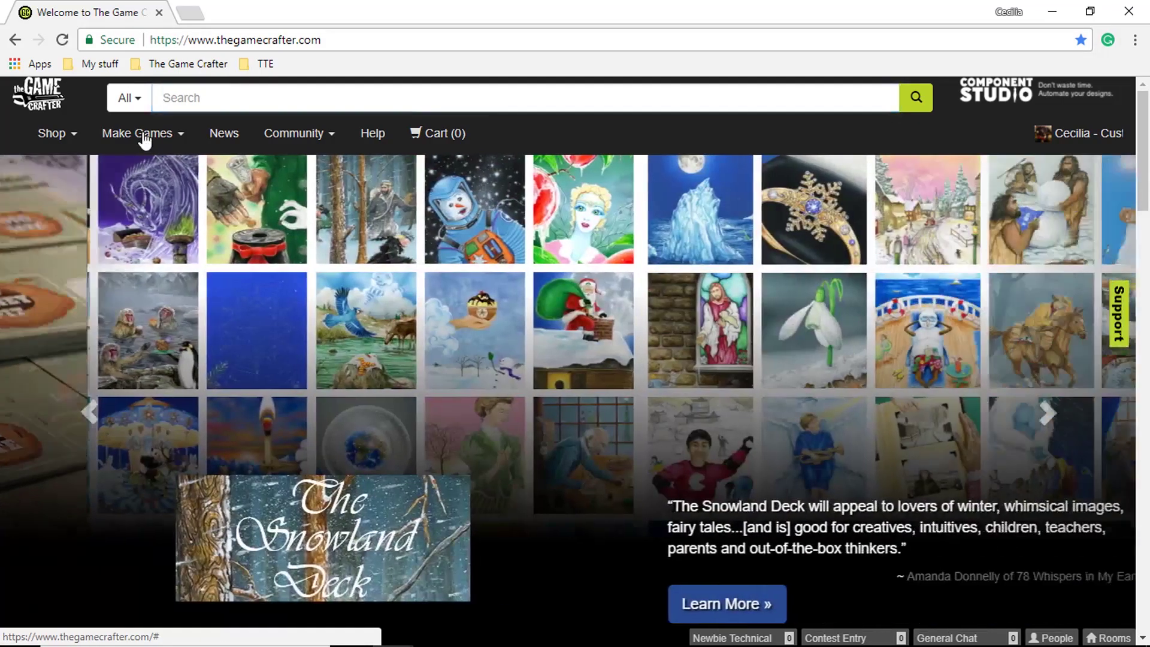
Switch to The Game Crafter website in the browser and create a custom game from the My Games page
left_click(143, 135)
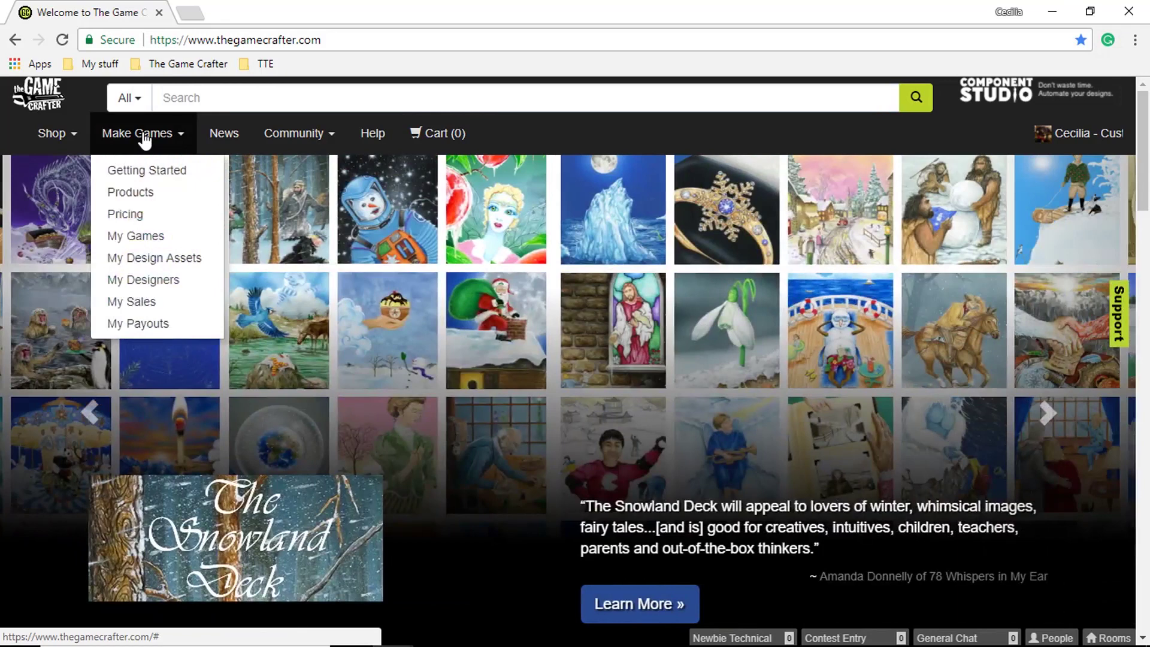
left_click(140, 240)
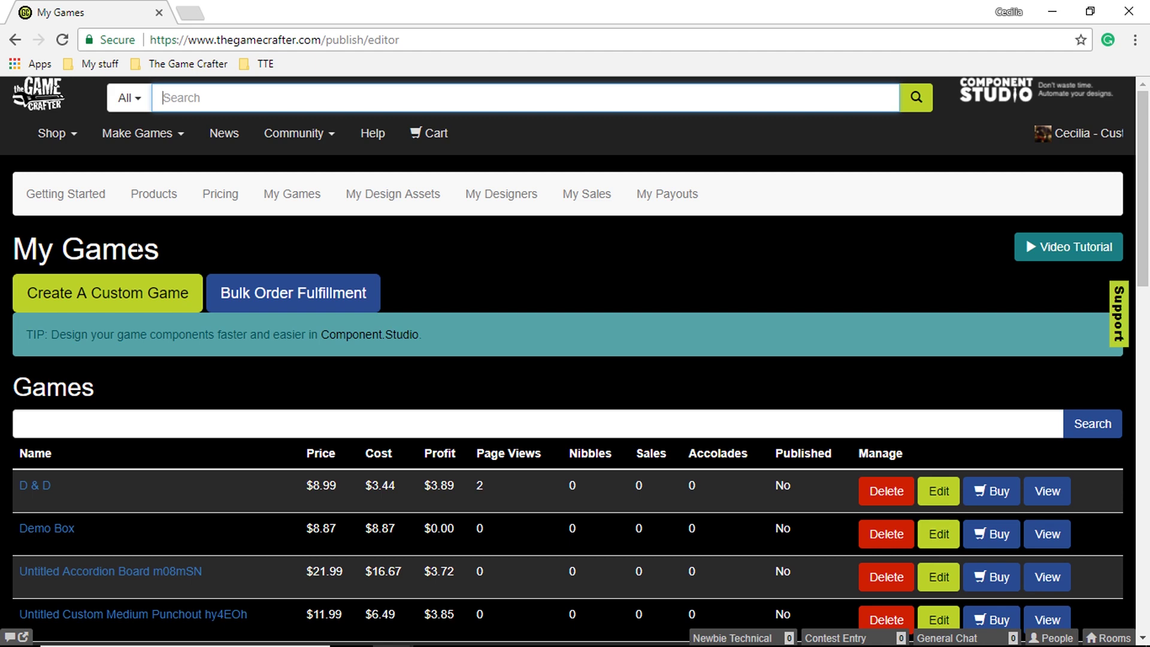
left_click(126, 301)
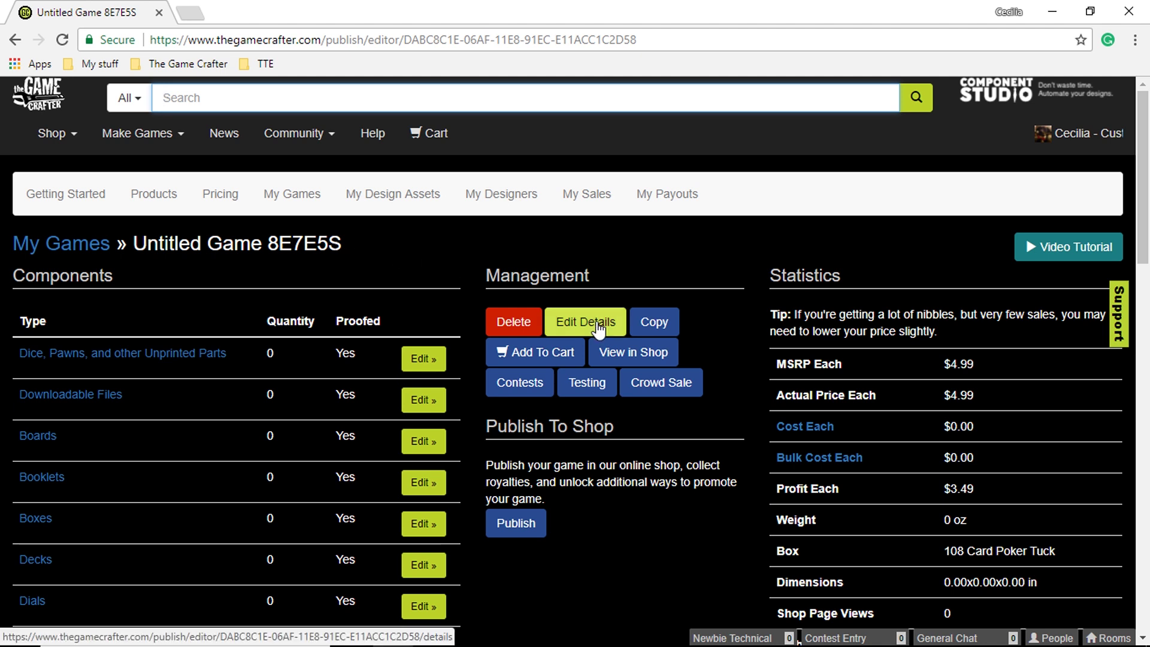
Rename the untitled game as Petals game in its details
left_click(598, 323)
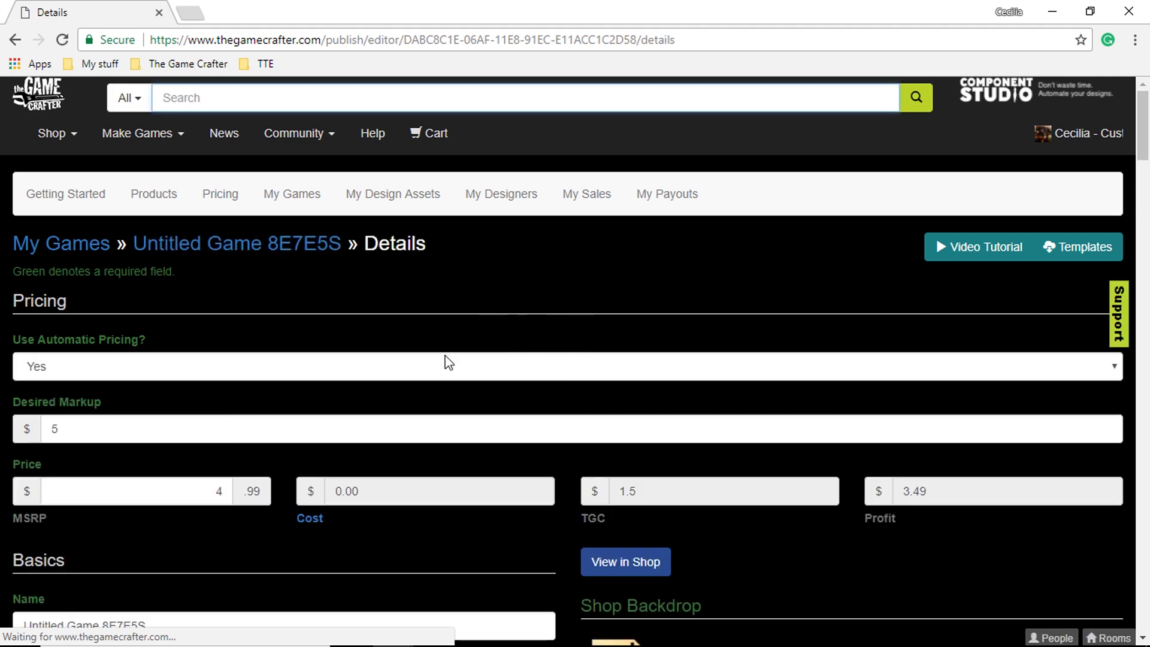
scroll(449, 363, "down", 4)
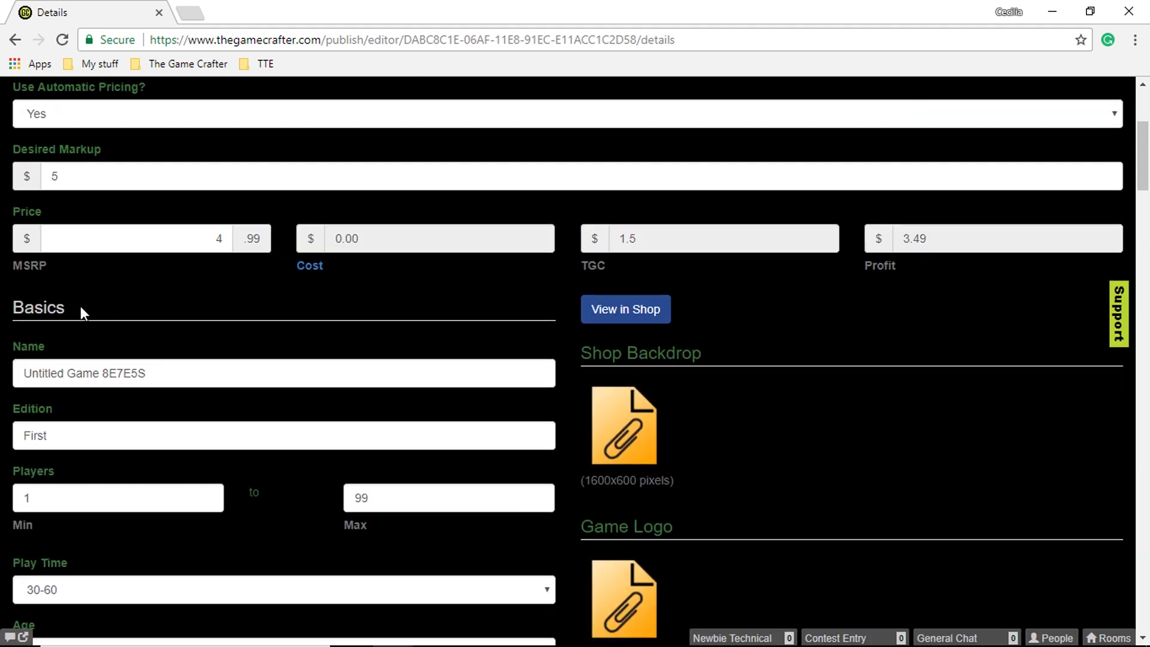
left_click_drag(161, 373, 15, 374)
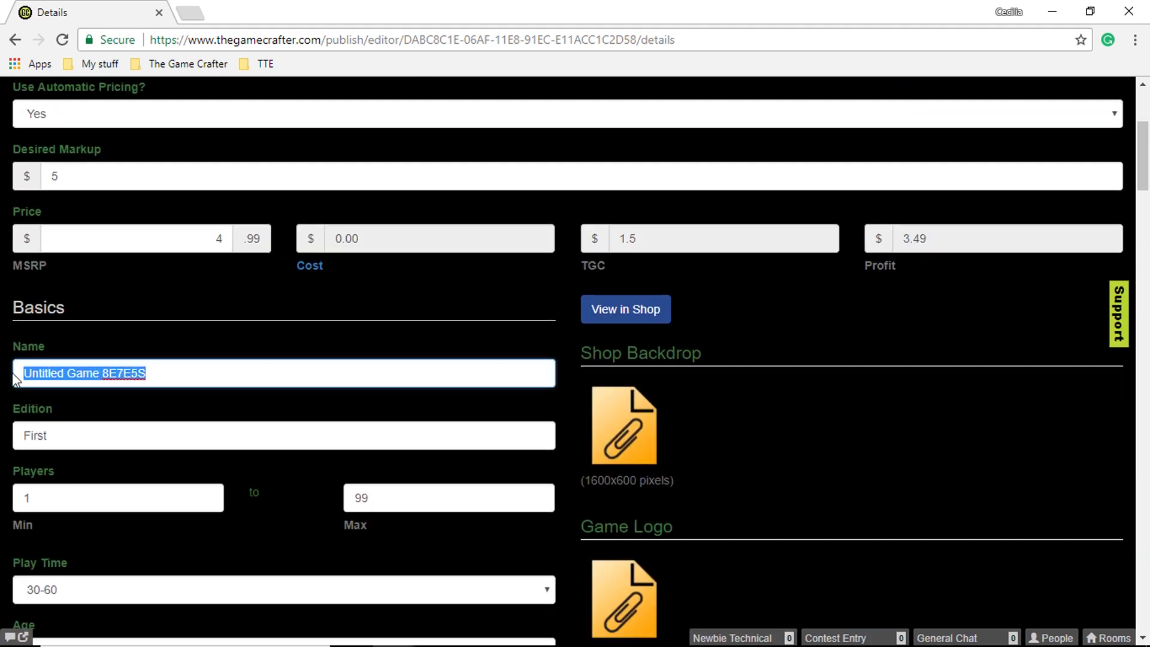
type("Petals game")
left_click(261, 347)
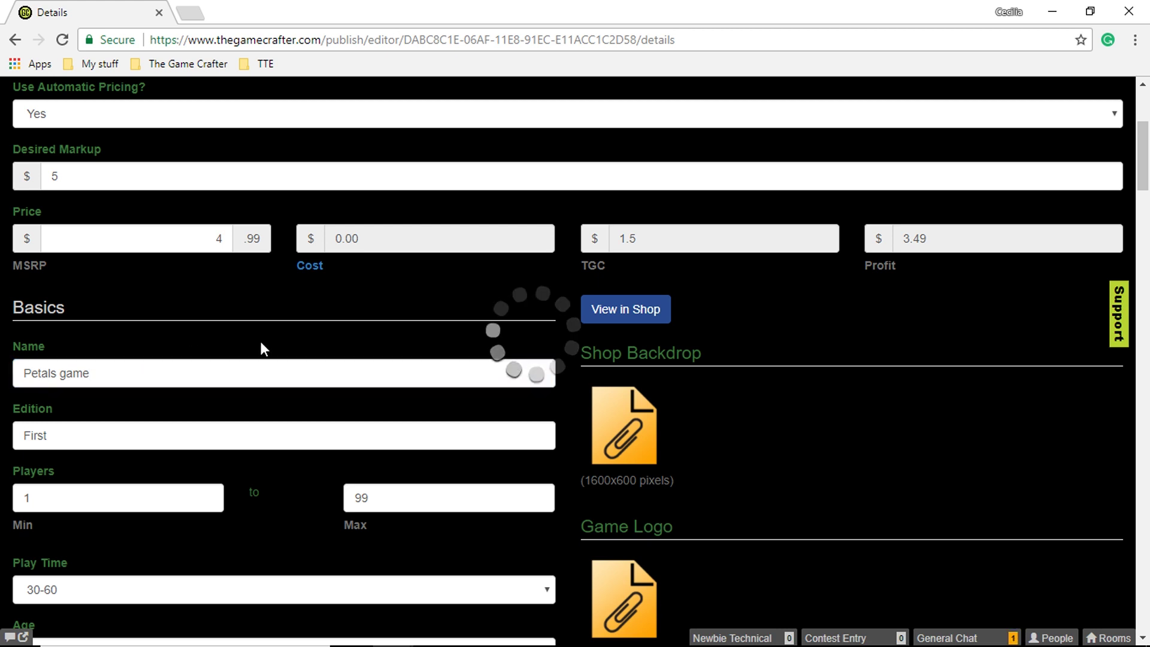
scroll(435, 355, "up", 1)
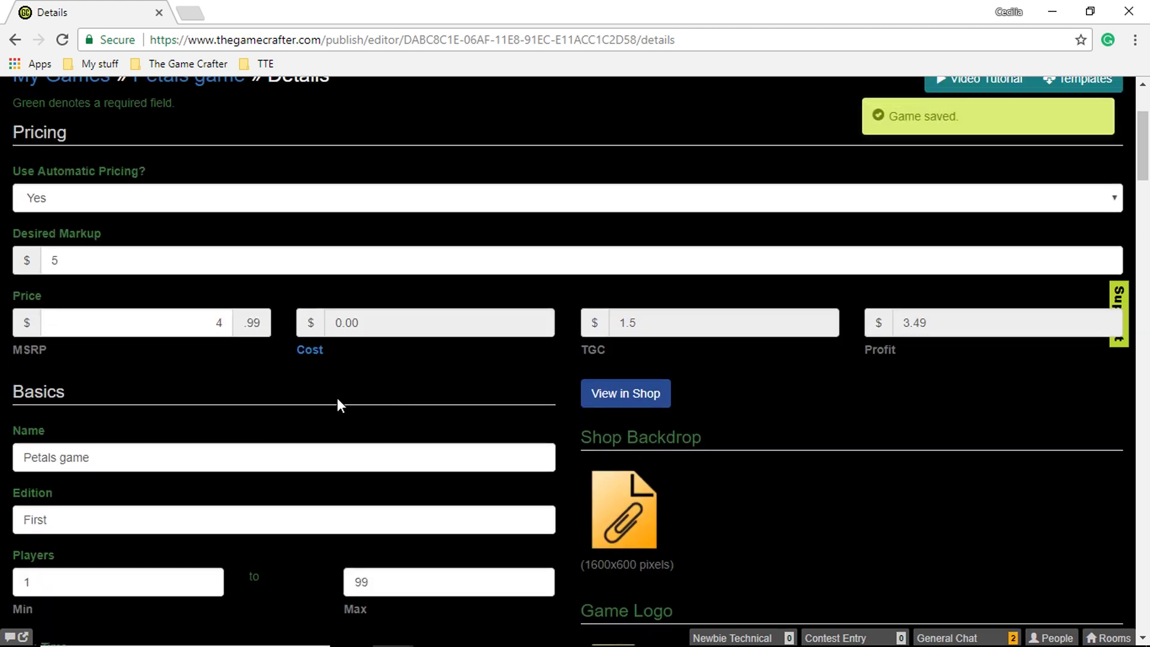
scroll(359, 419, "up", 3)
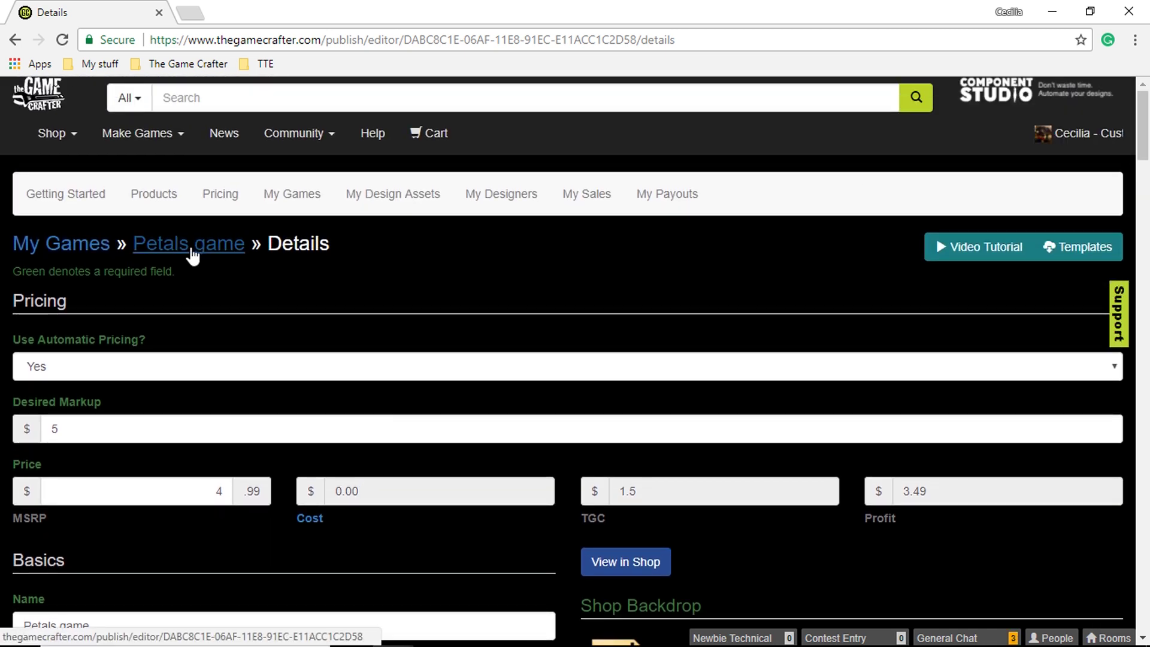
Add a placeholder Quad-Fold Game Board to the folding boards of Petals game
left_click(191, 254)
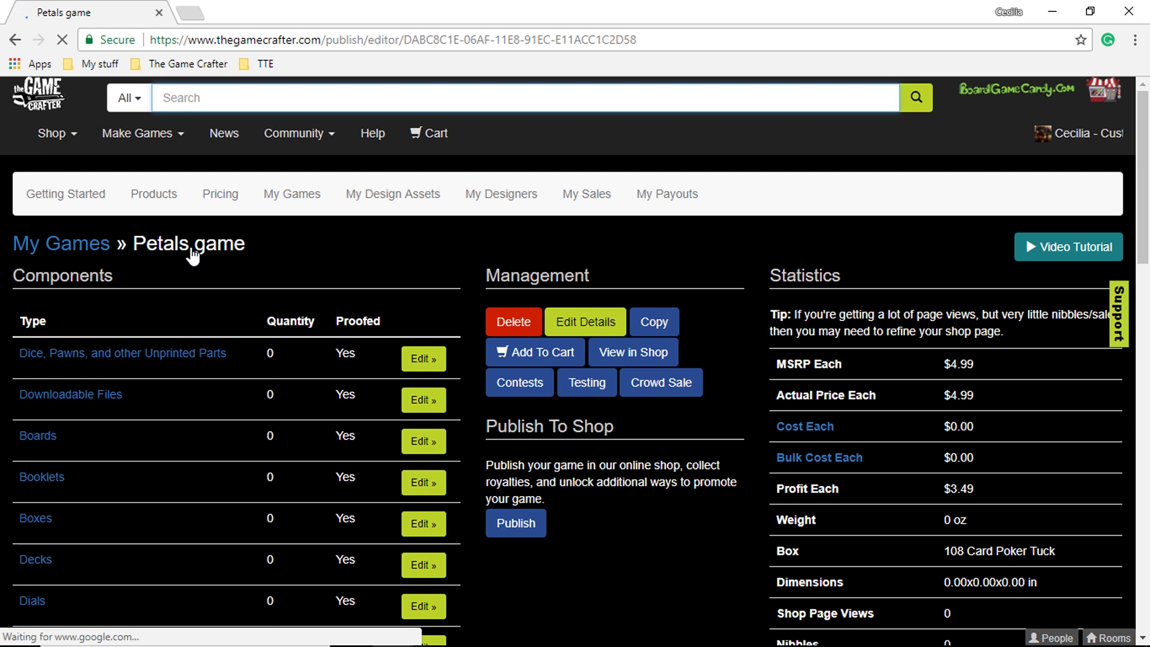
scroll(191, 255, "down", 1)
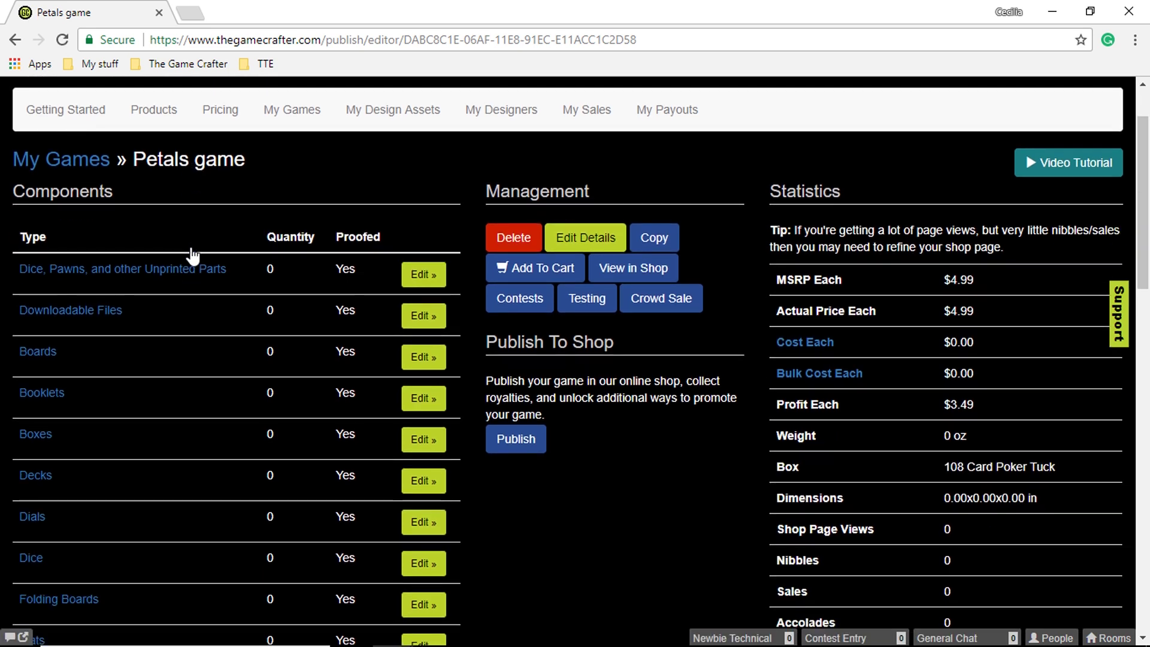
scroll(192, 254, "down", 1)
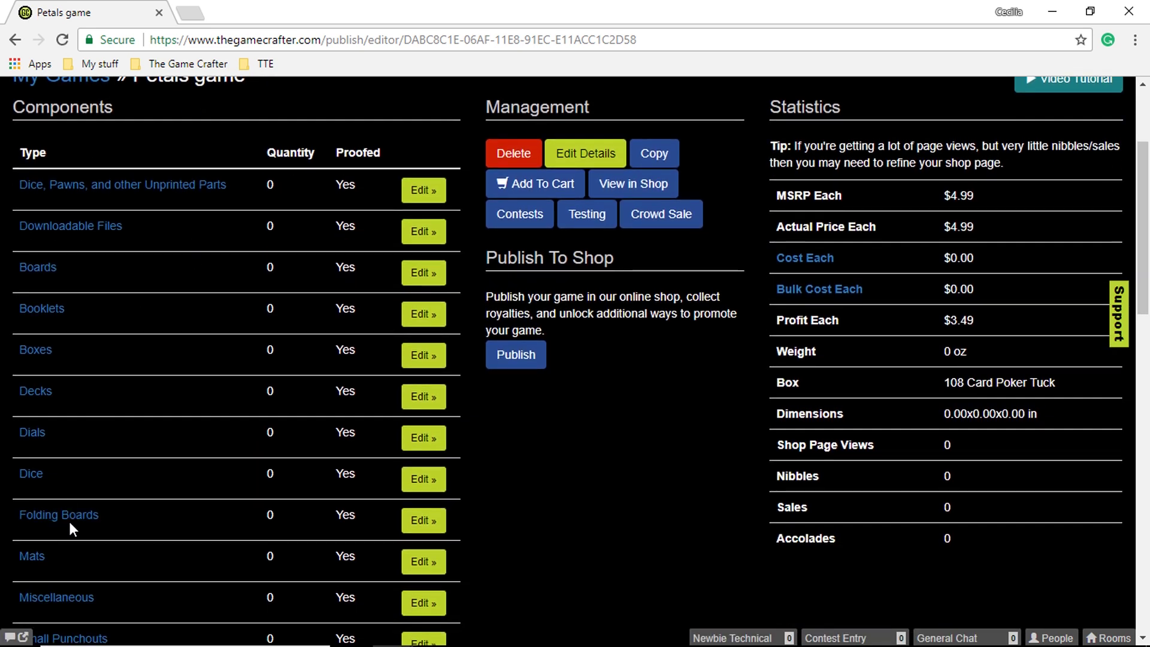
left_click(427, 519)
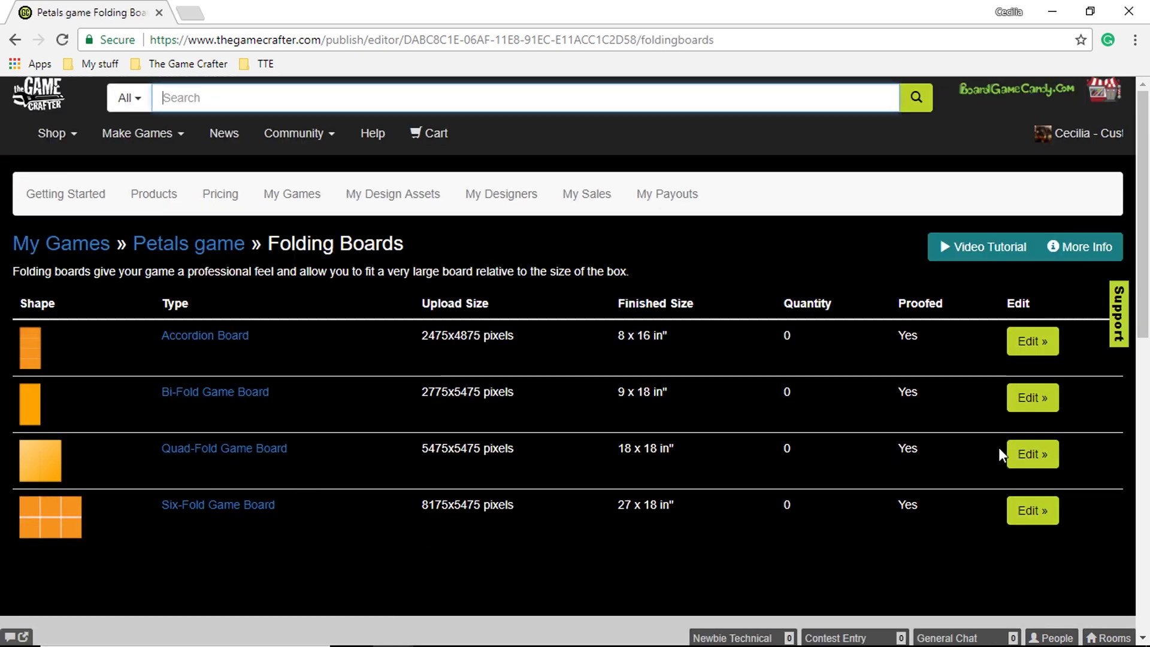
left_click(1033, 457)
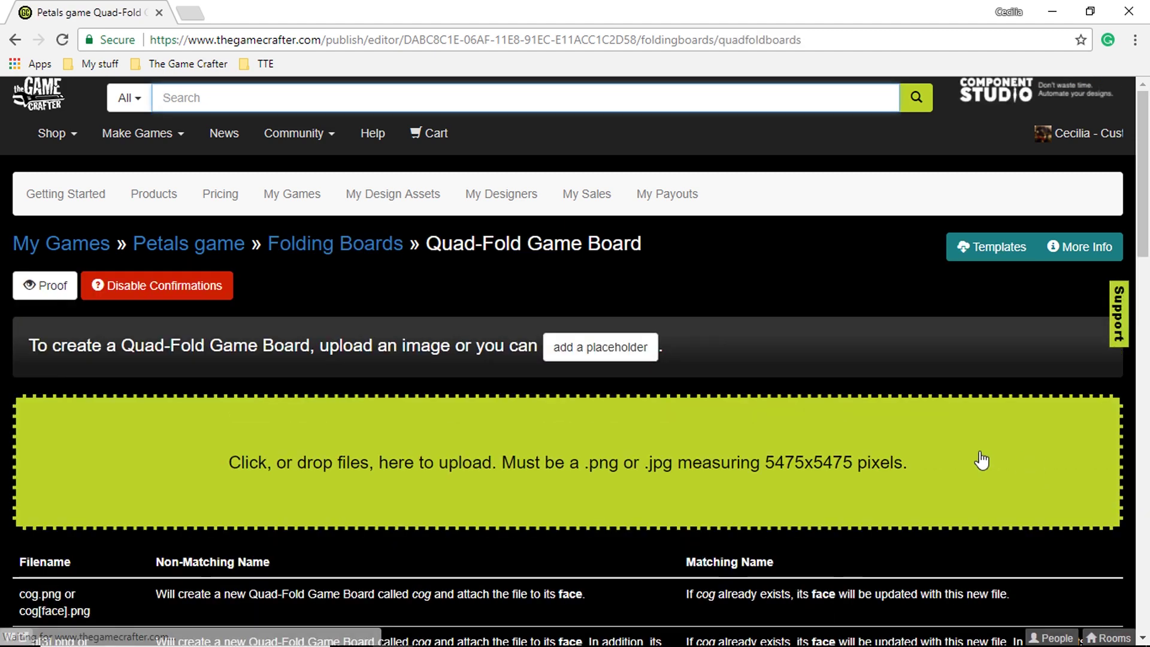
left_click(615, 354)
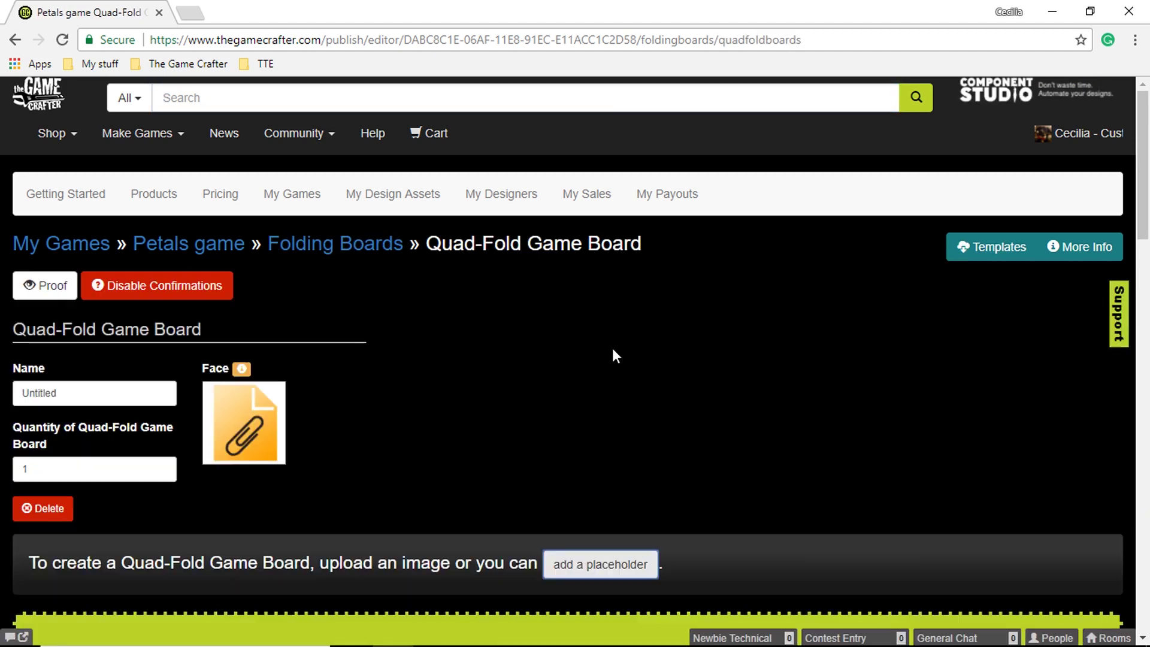
Upload Quad-Fold-Game-Board from the Video images folder as the face image of the quad-fold board
scroll(596, 356, "down", 1)
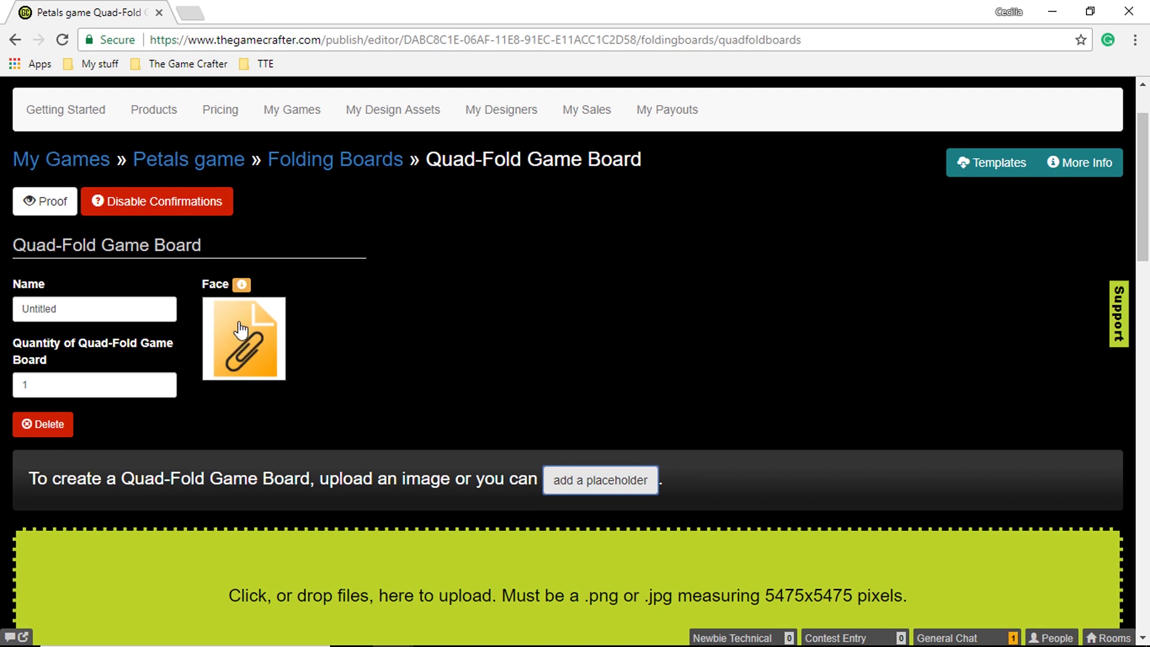
left_click(254, 343)
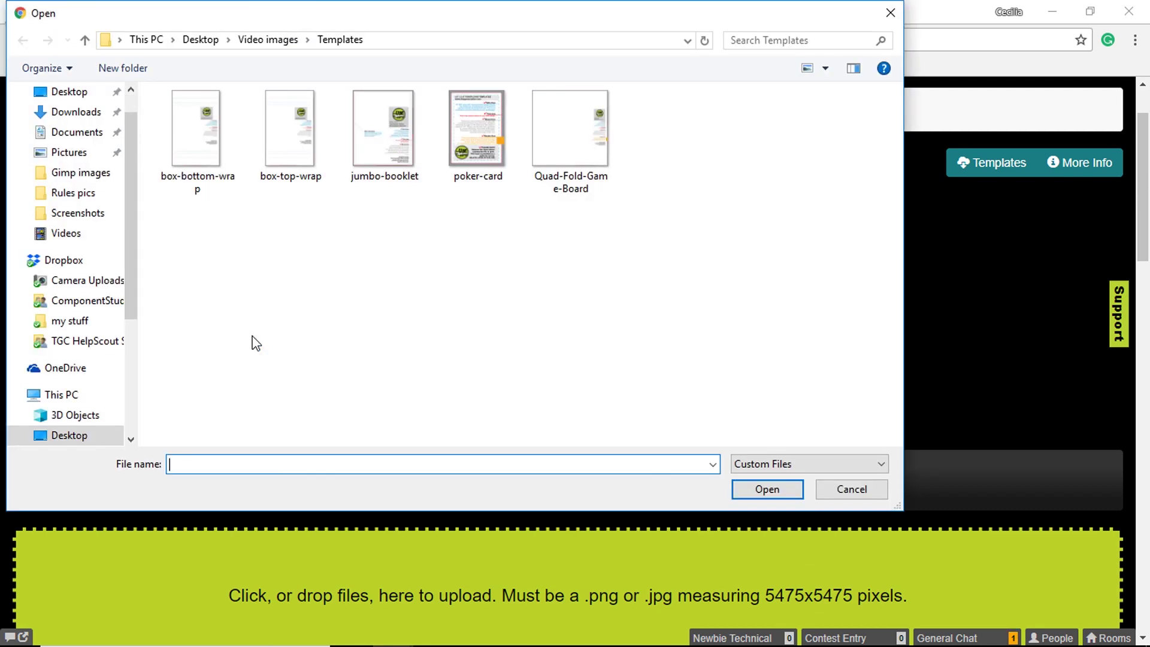
left_click(266, 42)
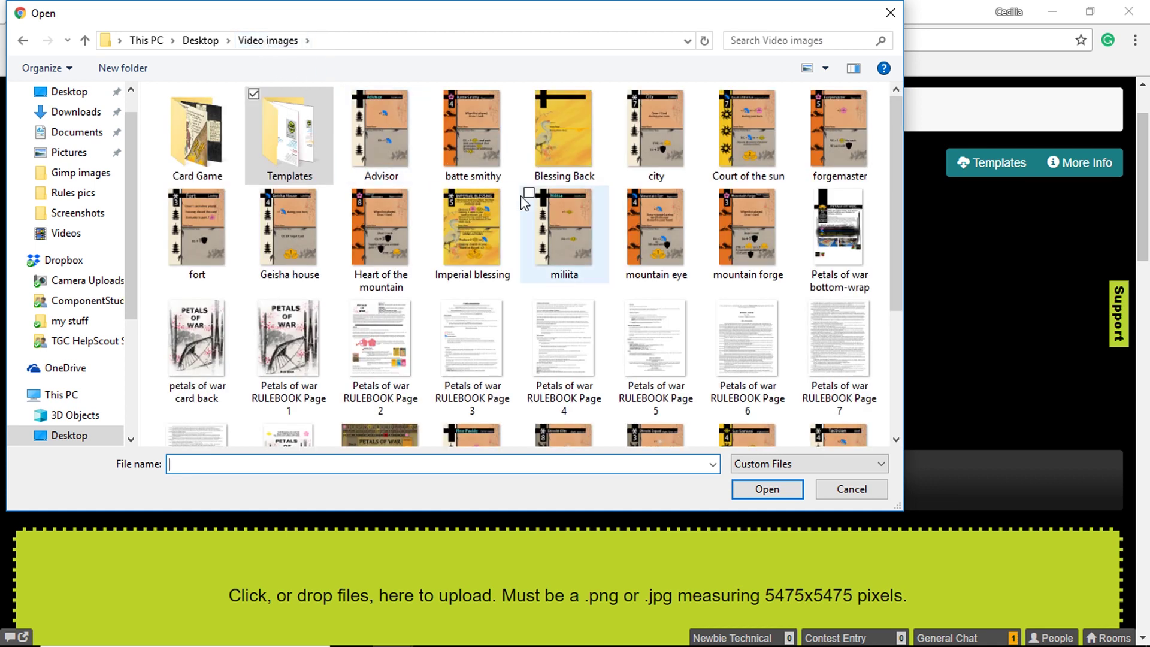
scroll(563, 233, "down", 3)
left_click(379, 275)
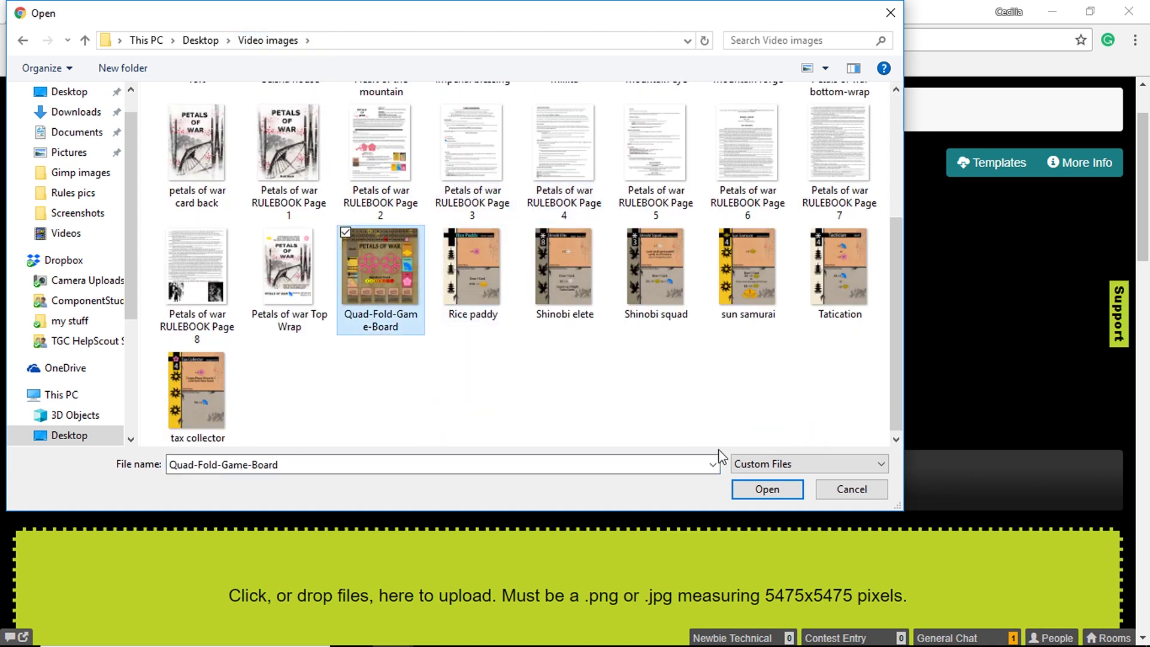
left_click(764, 489)
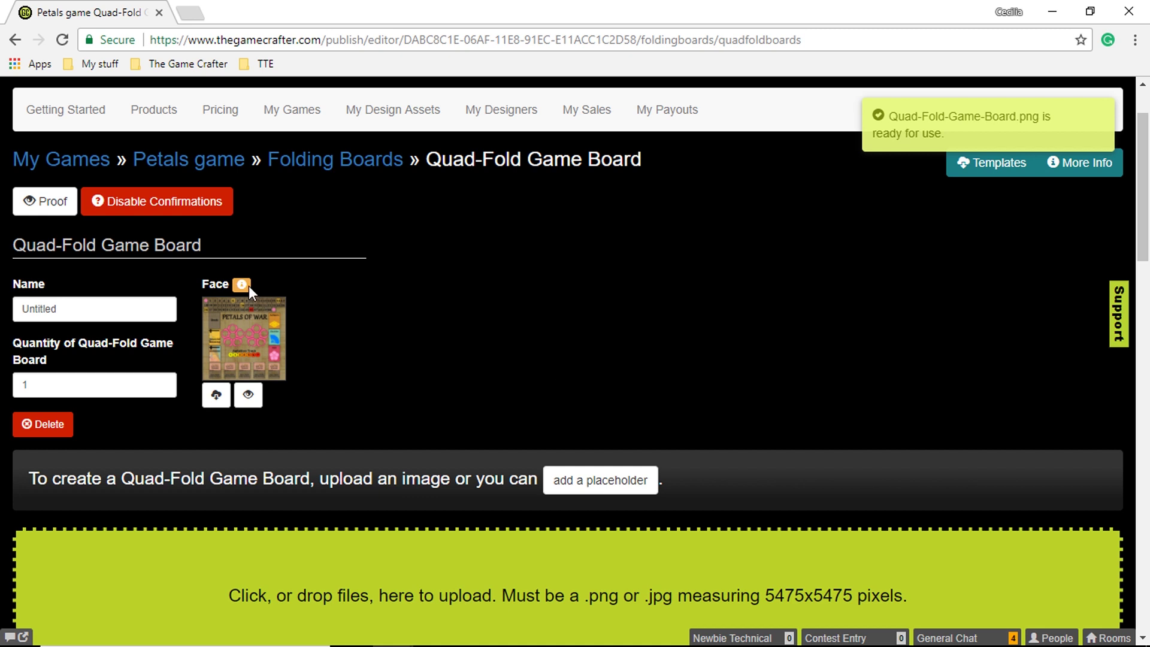
Proof the quad-fold board's face image against the cut lines and approve it
left_click(247, 400)
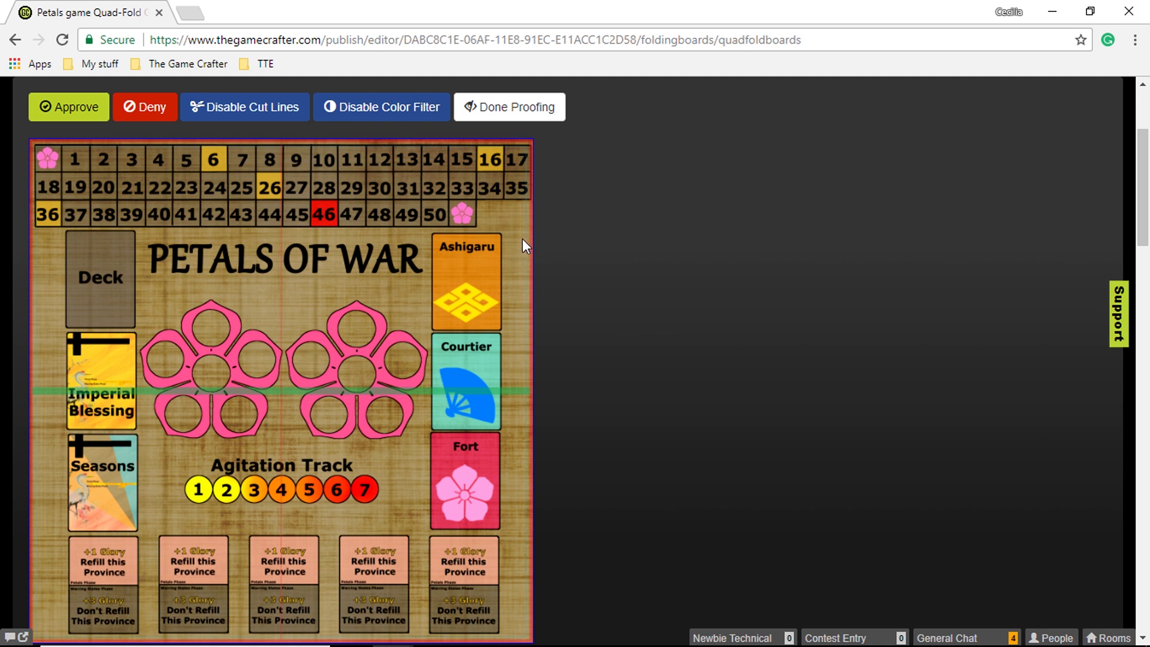
scroll(522, 238, "down", 1)
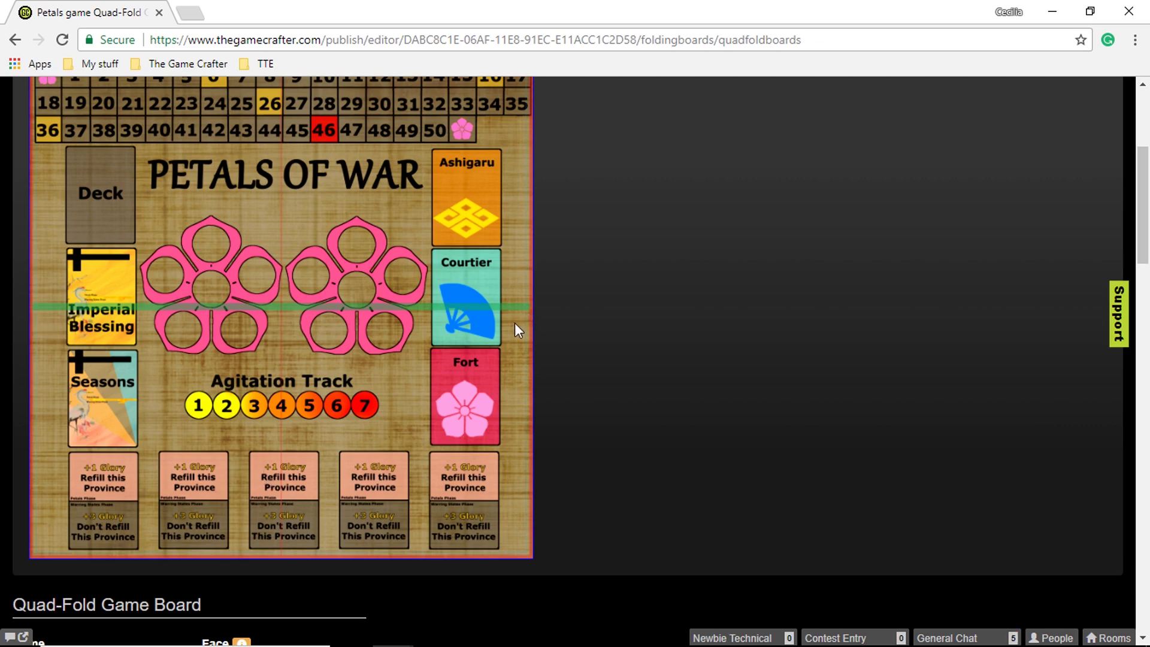
scroll(515, 324, "up", 2)
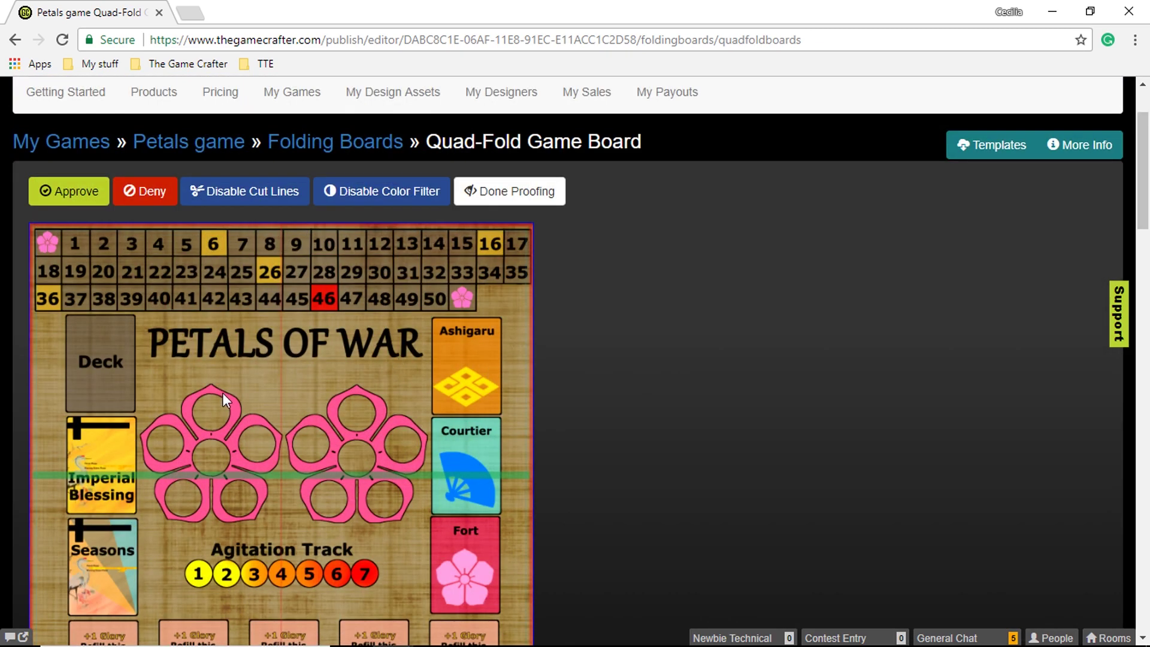
left_click(72, 197)
scroll(395, 218, "up", 1)
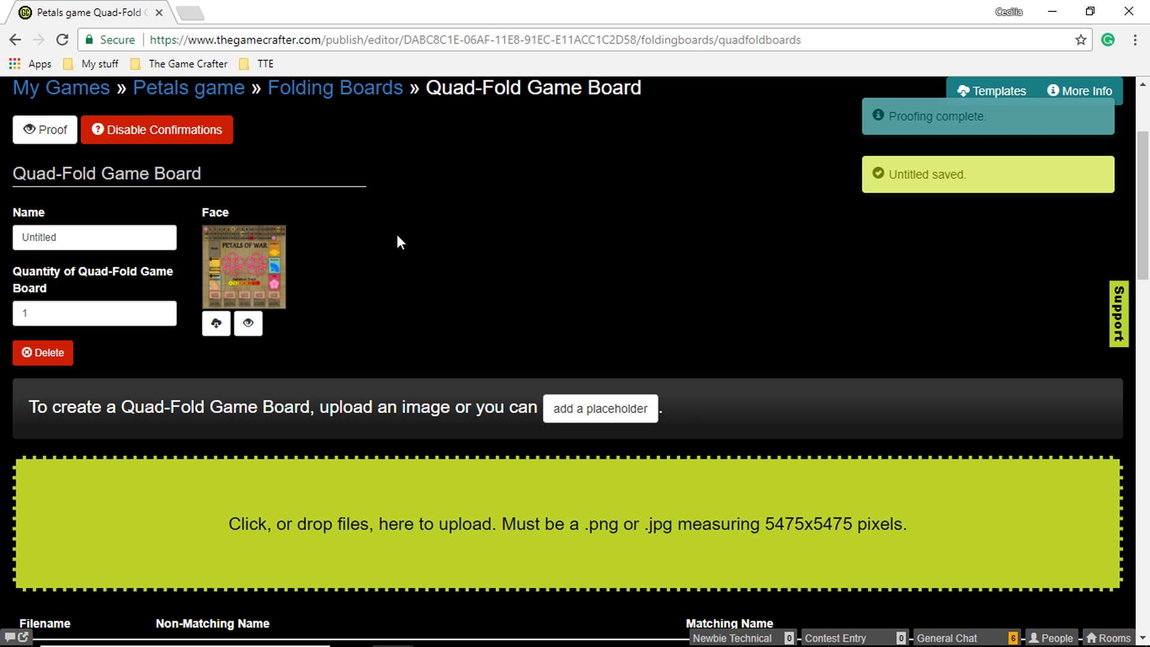
Return to the Petals game overview and add a Jumbo Booklet to its booklets, keeping the default name
scroll(392, 269, "up", 1)
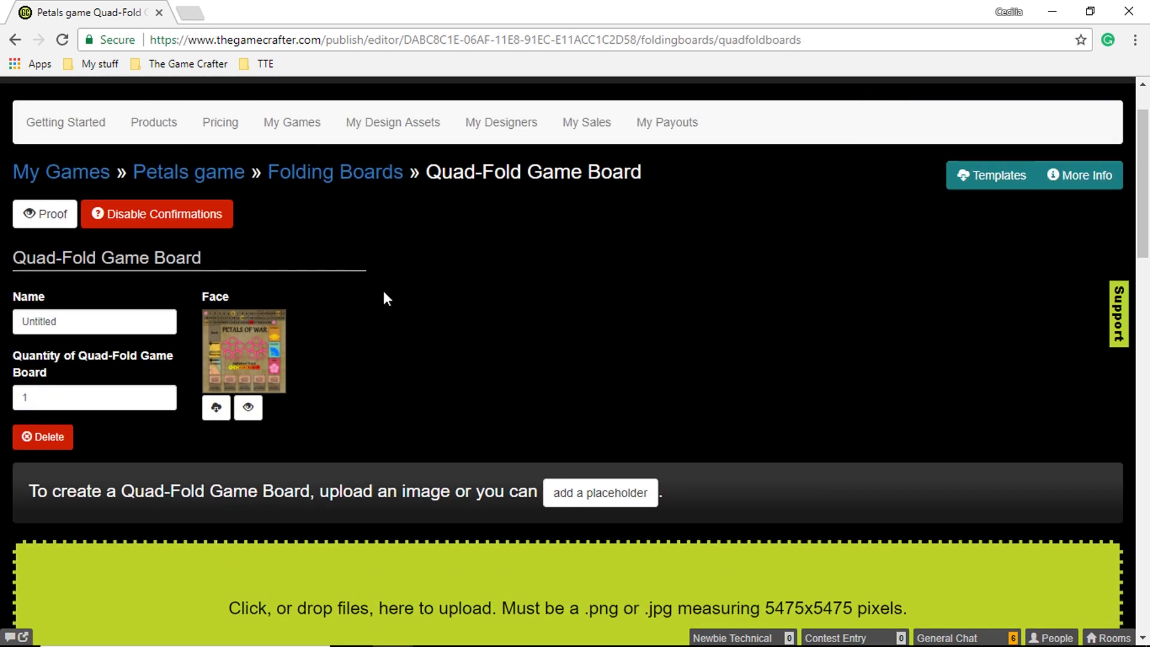
left_click(219, 174)
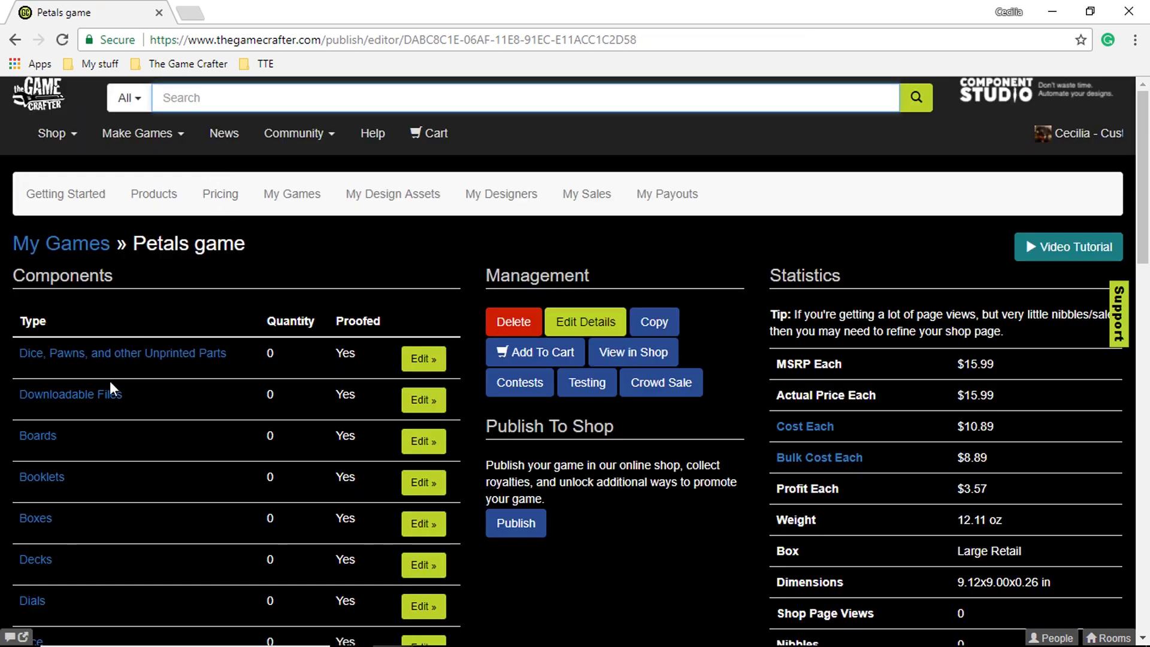
scroll(109, 381, "down", 2)
left_click(424, 399)
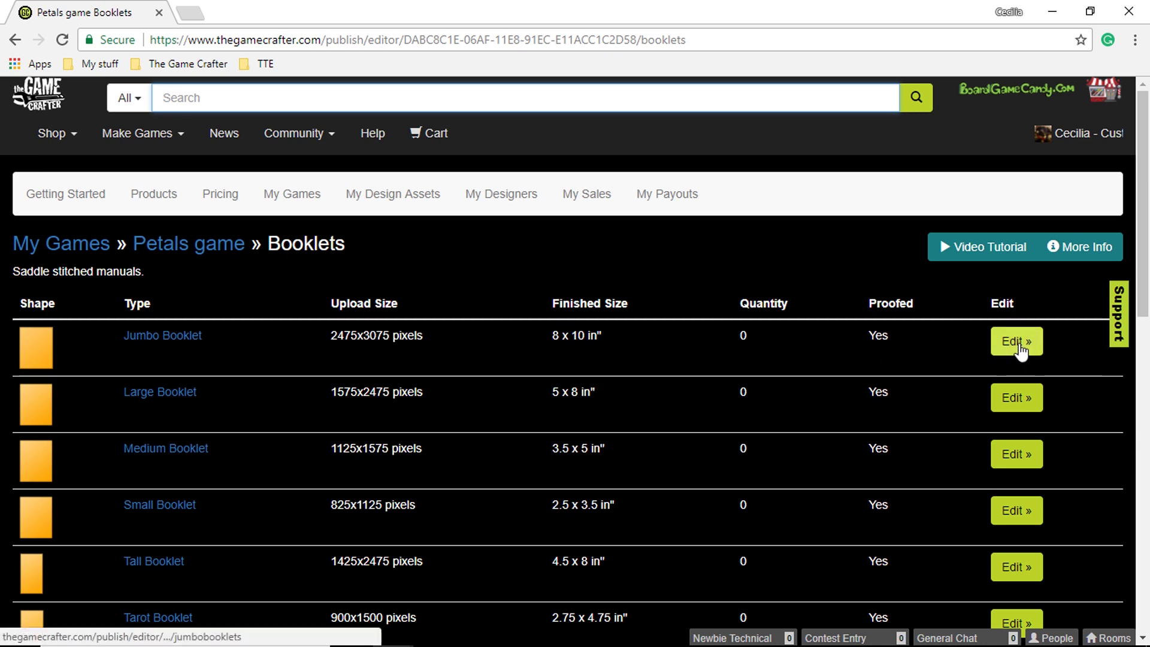
left_click(1019, 350)
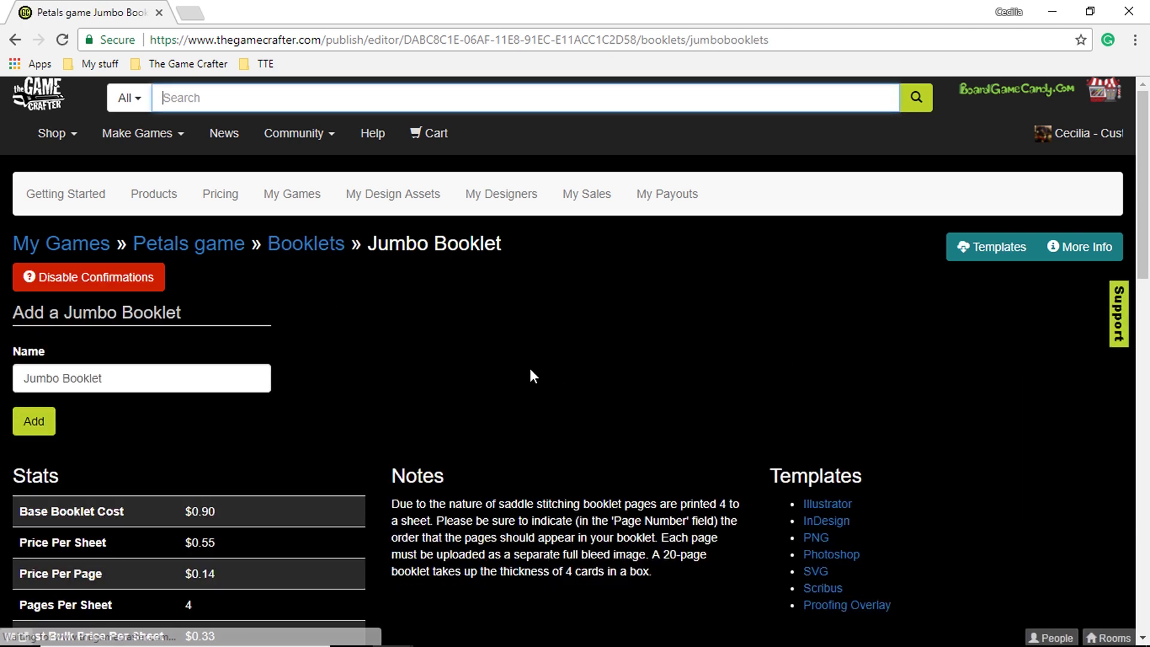
left_click(33, 426)
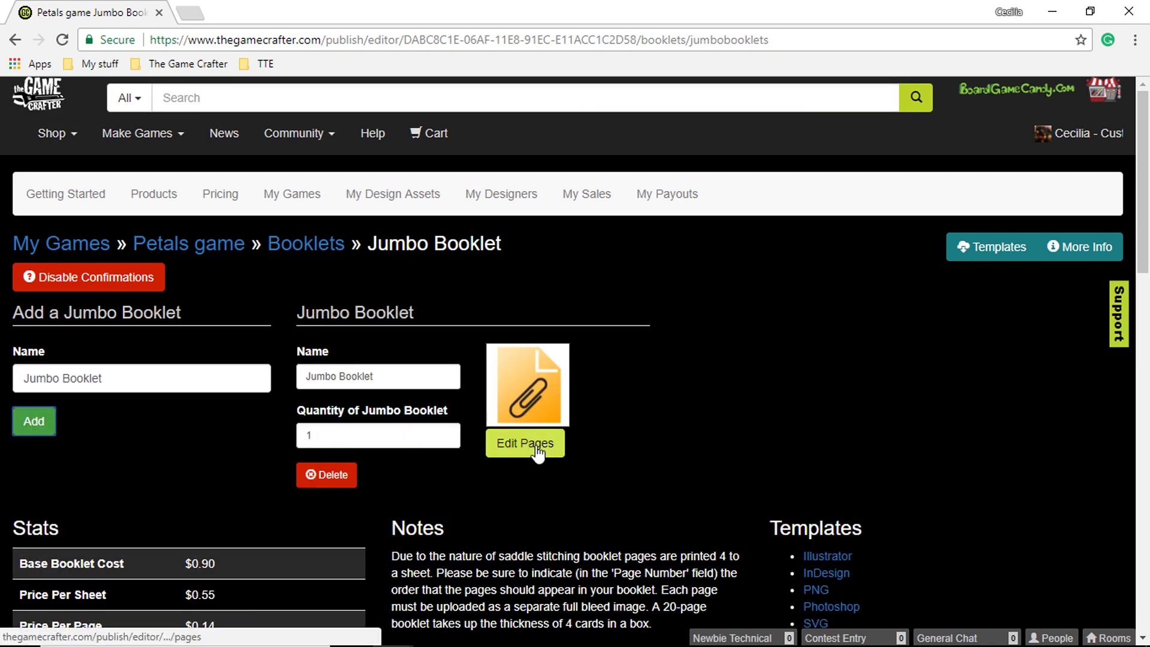
Open the Jumbo Booklet's pages and add eight placeholder pages
left_click(536, 448)
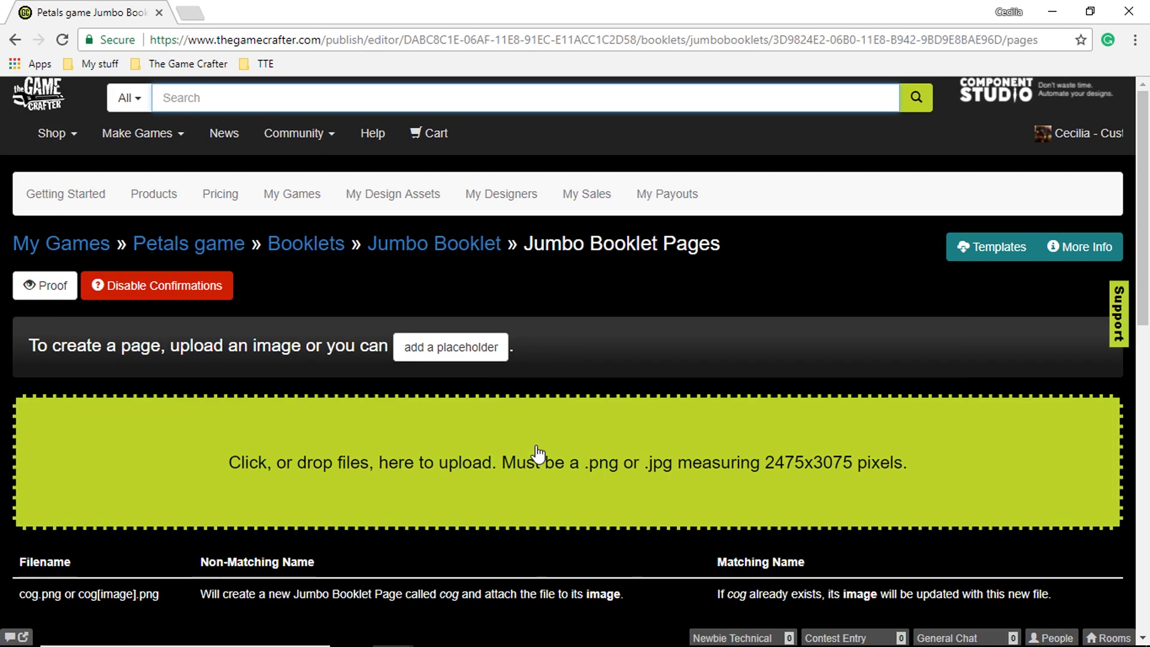
left_click(449, 345)
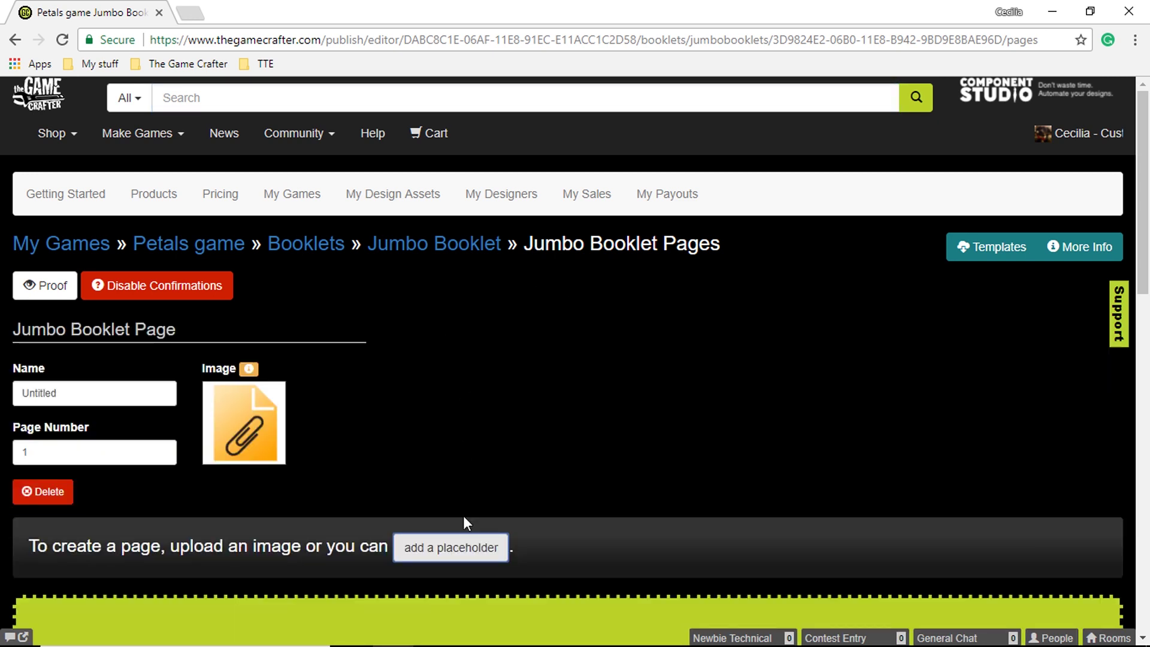
left_click(462, 549)
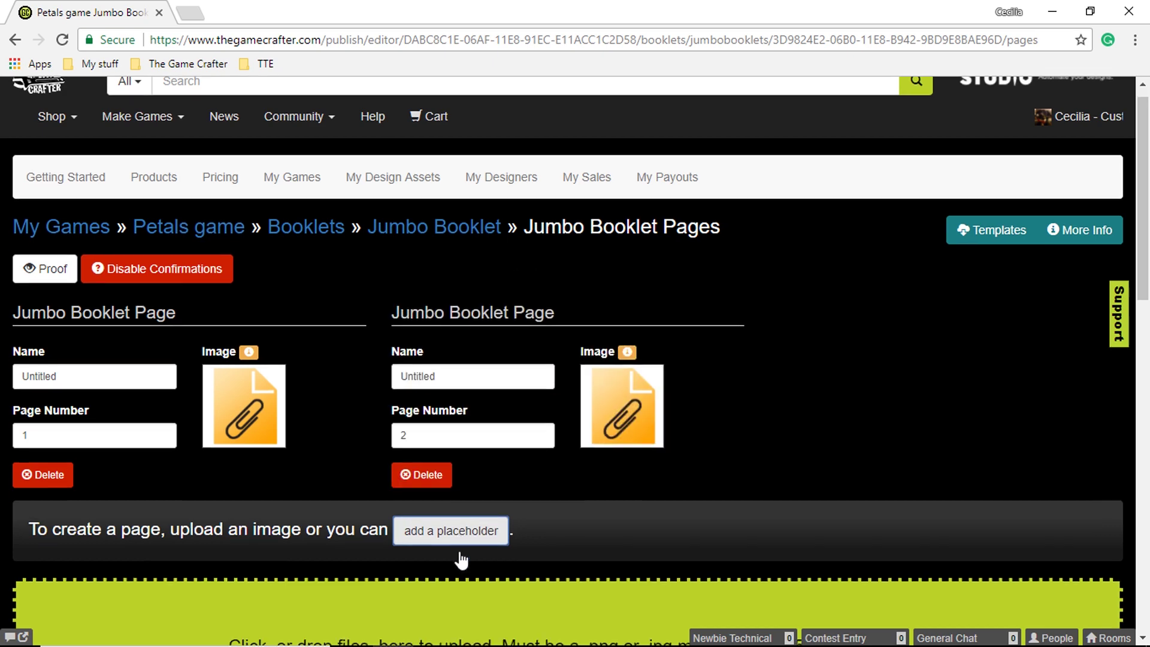
scroll(461, 559, "down", 1)
left_click(460, 487)
left_click(459, 487)
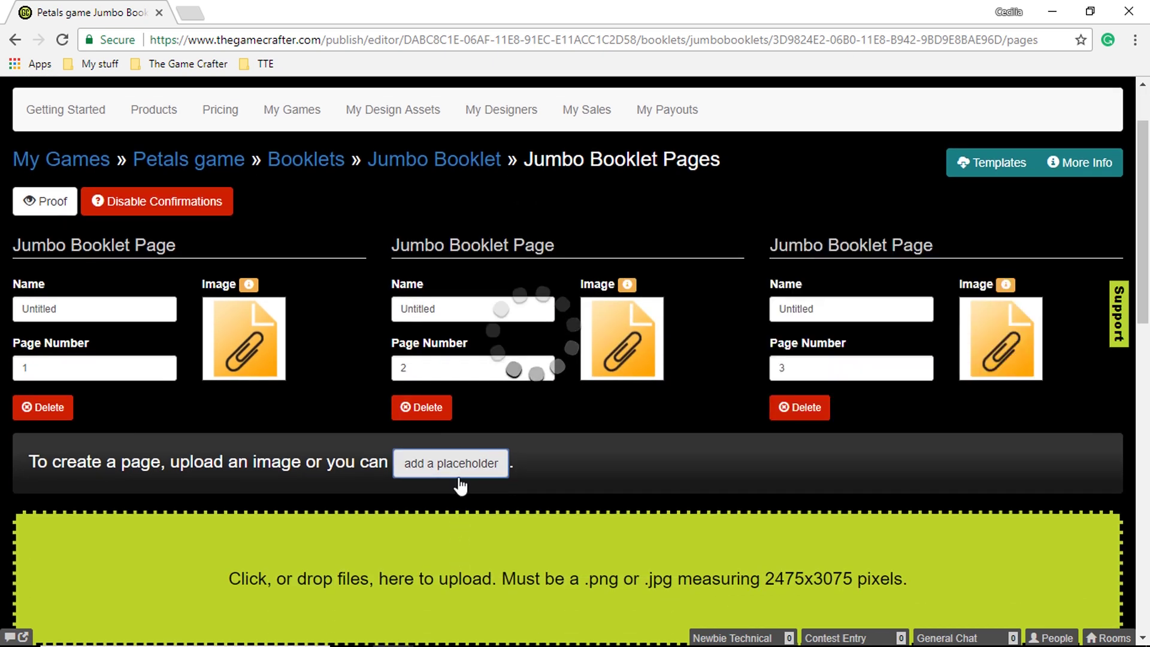
scroll(458, 526, "down", 3)
left_click(465, 497)
left_click(467, 500)
left_click(467, 499)
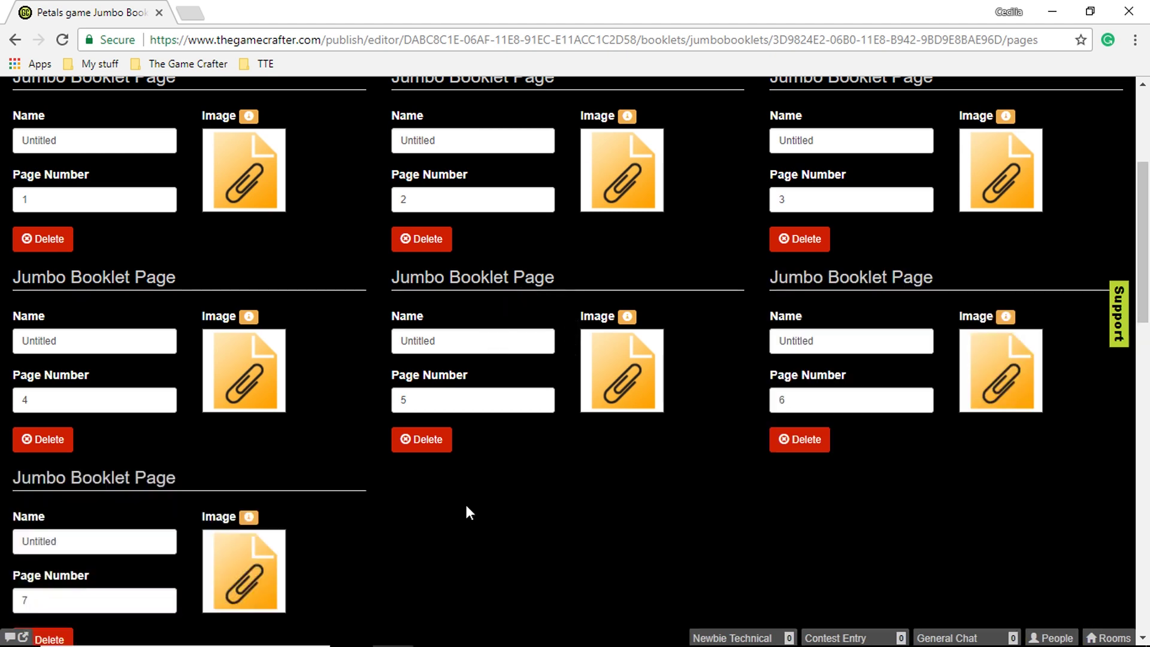
scroll(465, 510, "down", 4)
scroll(705, 412, "up", 7)
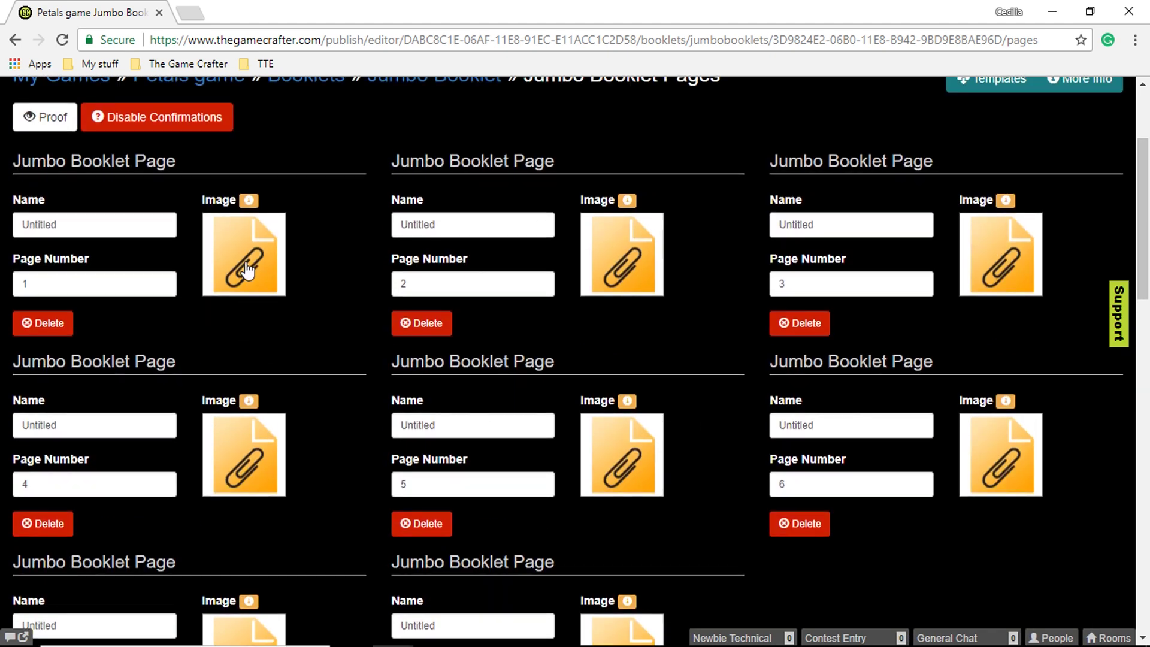
scroll(246, 269, "down", 1)
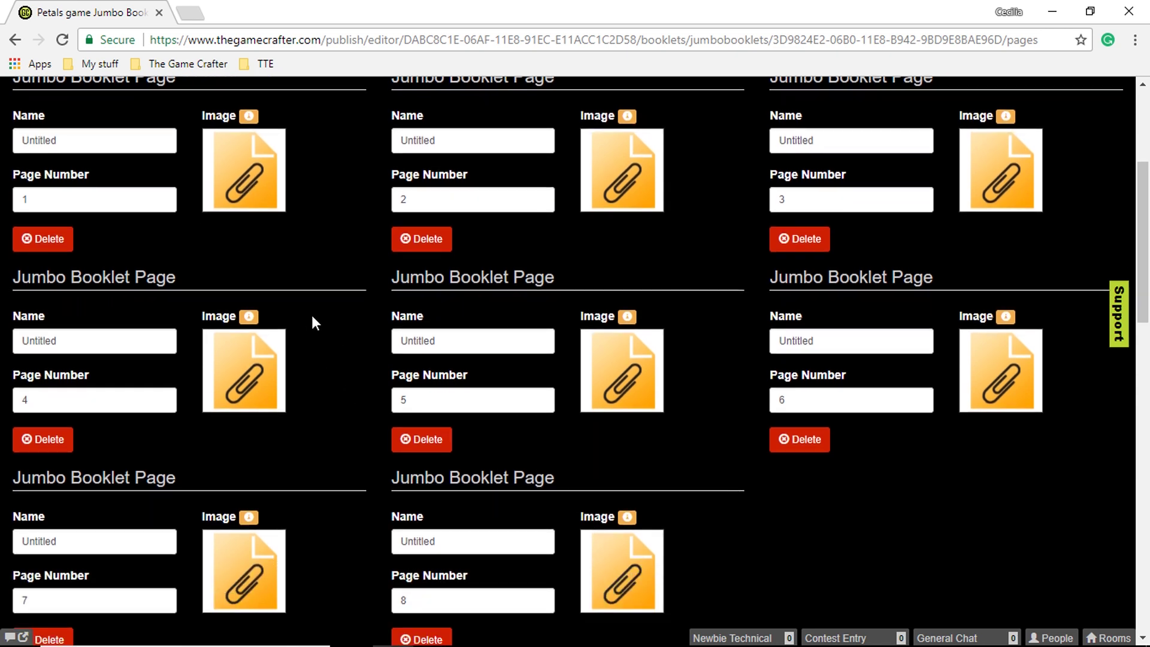
Upload Petals of war RULEBOOK Page 1 and Page 2 as the images of booklet pages 1 and 2
scroll(311, 323, "up", 1)
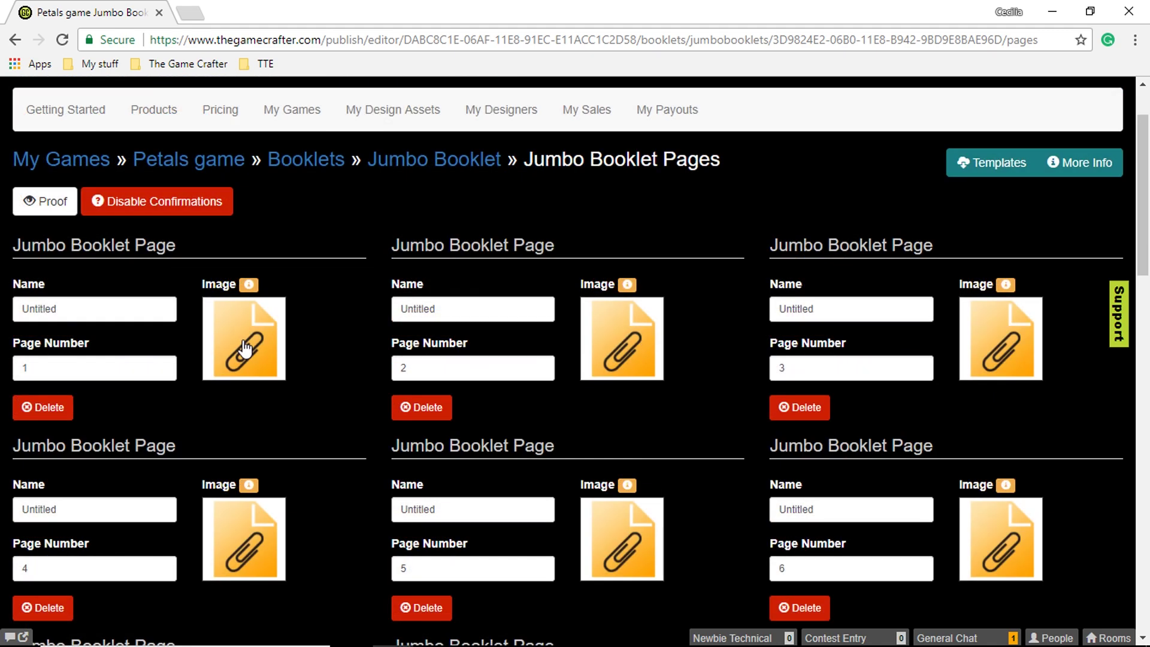
left_click(244, 346)
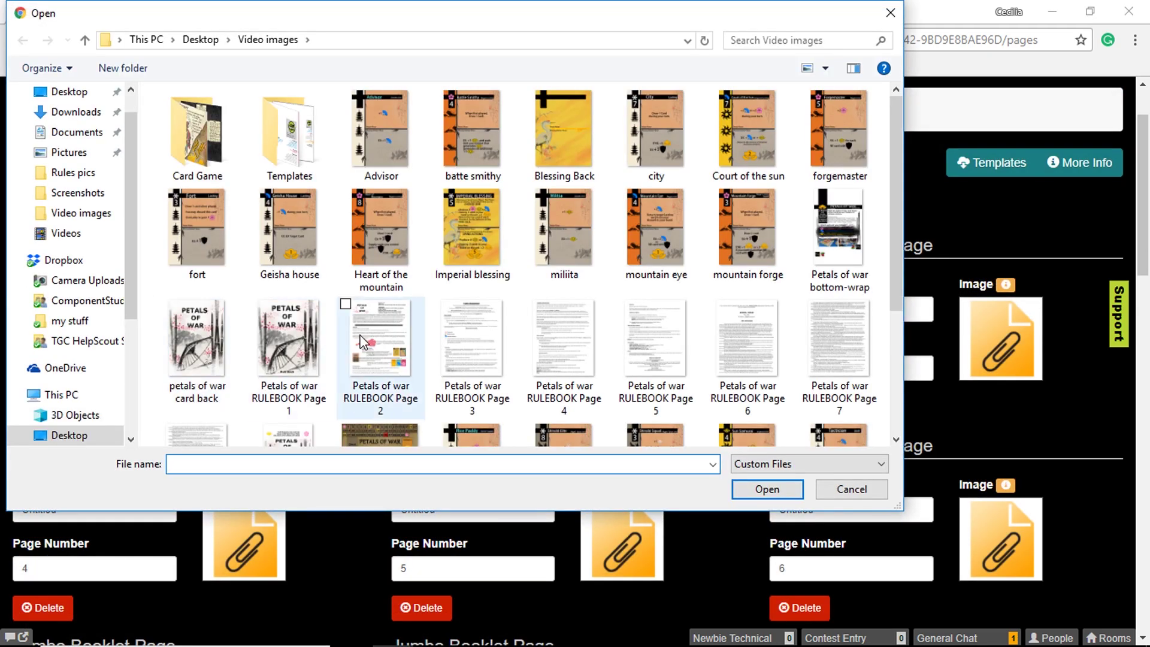
left_click(285, 343)
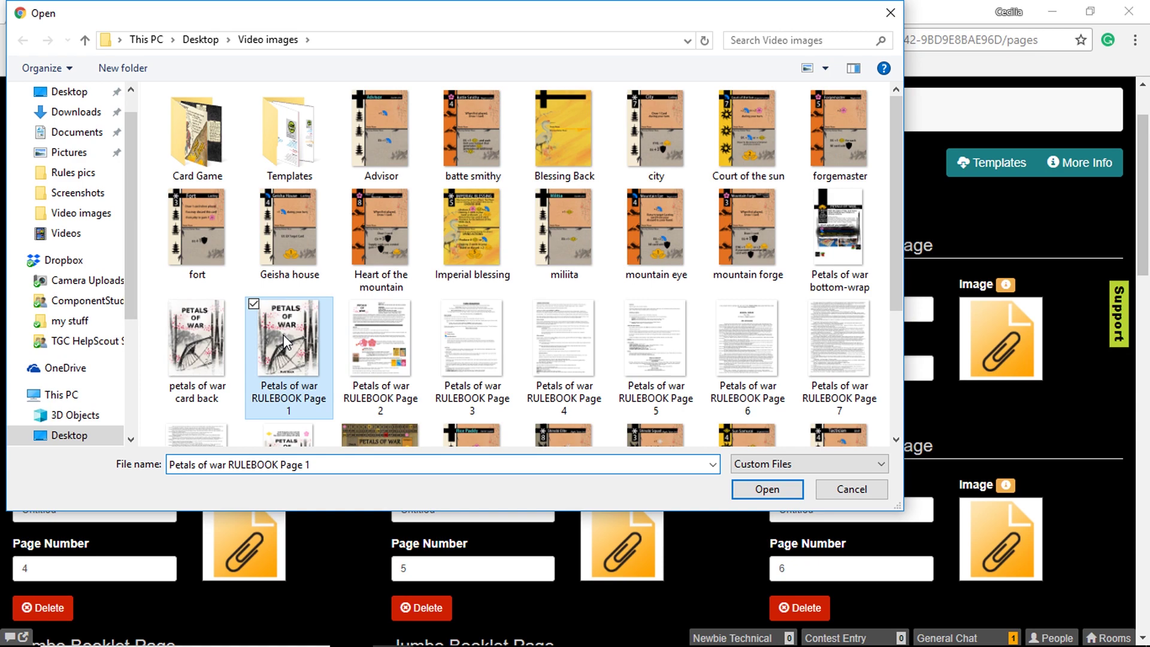
left_click(771, 488)
left_click(638, 344)
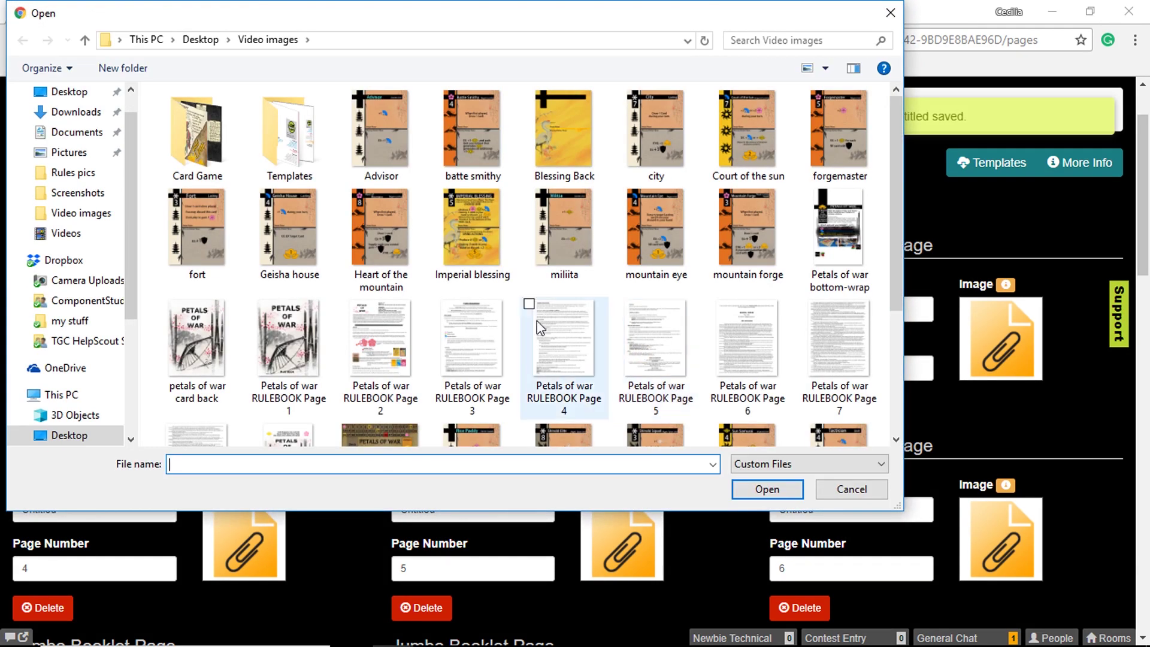
left_click(369, 336)
left_click(785, 489)
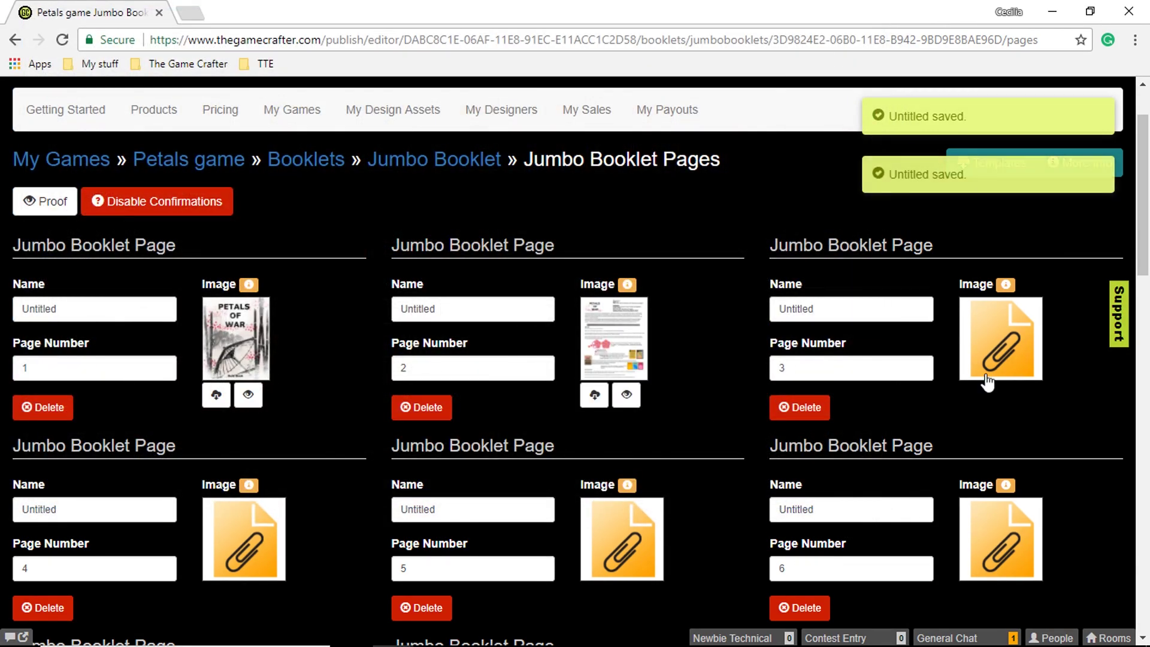
Upload Petals of war RULEBOOK Page 3 and Page 4 as the images of booklet pages 3 and 4
left_click(1004, 351)
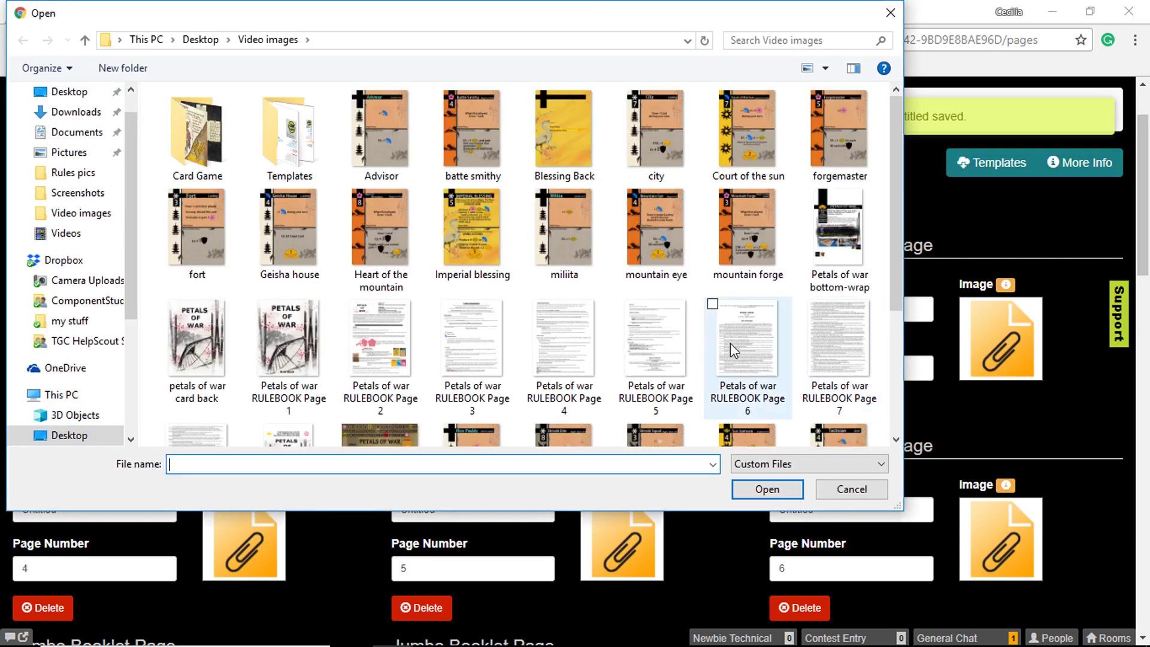
left_click(480, 340)
left_click(753, 487)
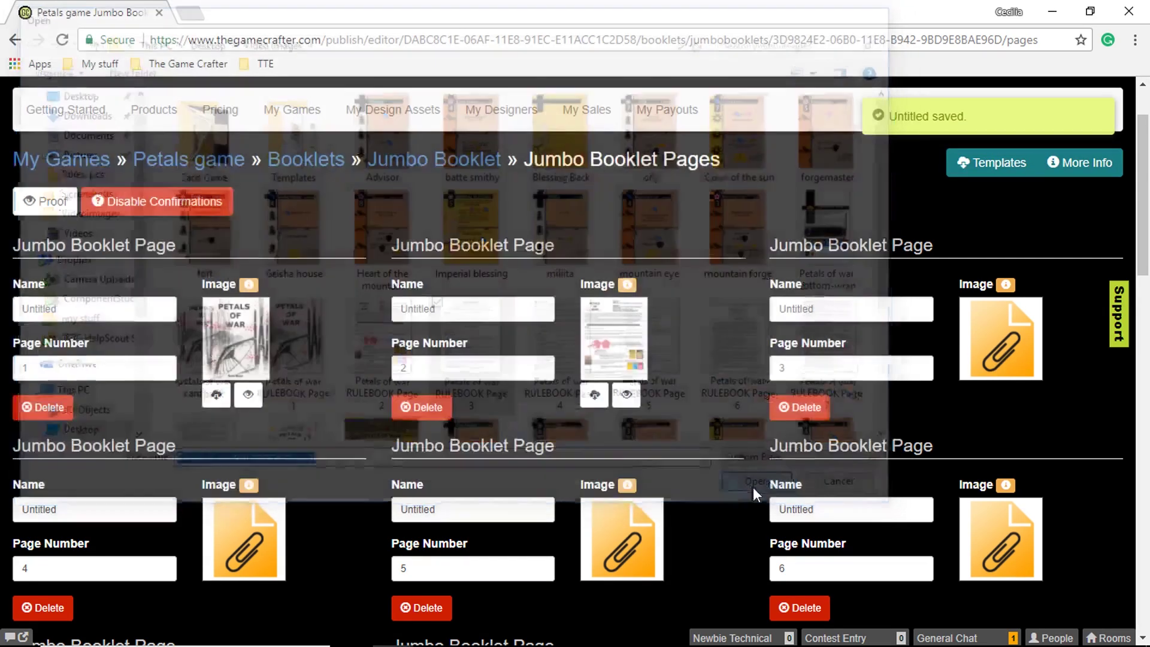
left_click(261, 550)
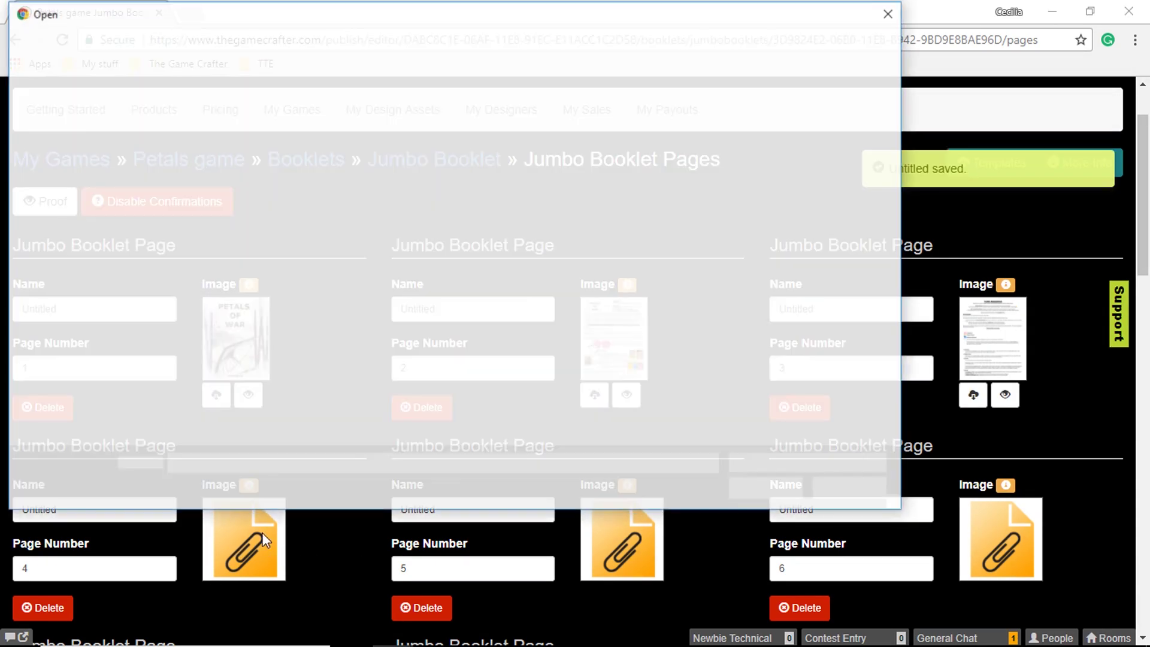
left_click(569, 371)
left_click(757, 487)
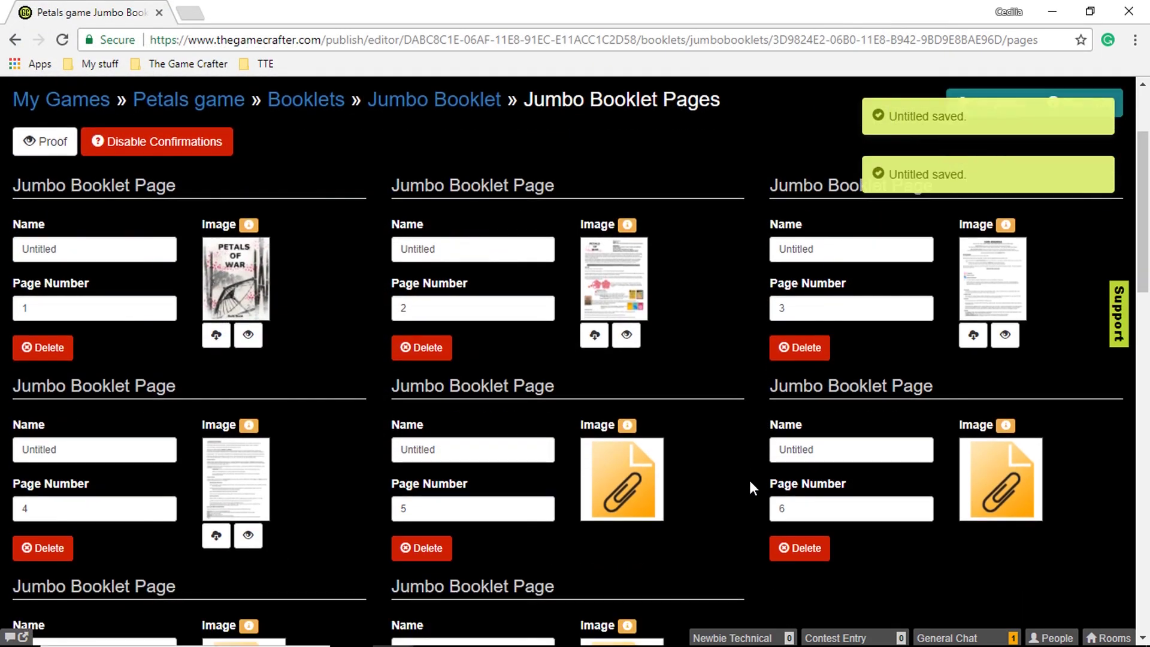
Upload Petals of war RULEBOOK Page 5 as the image of booklet page 5
scroll(748, 478, "down", 1)
left_click(609, 451)
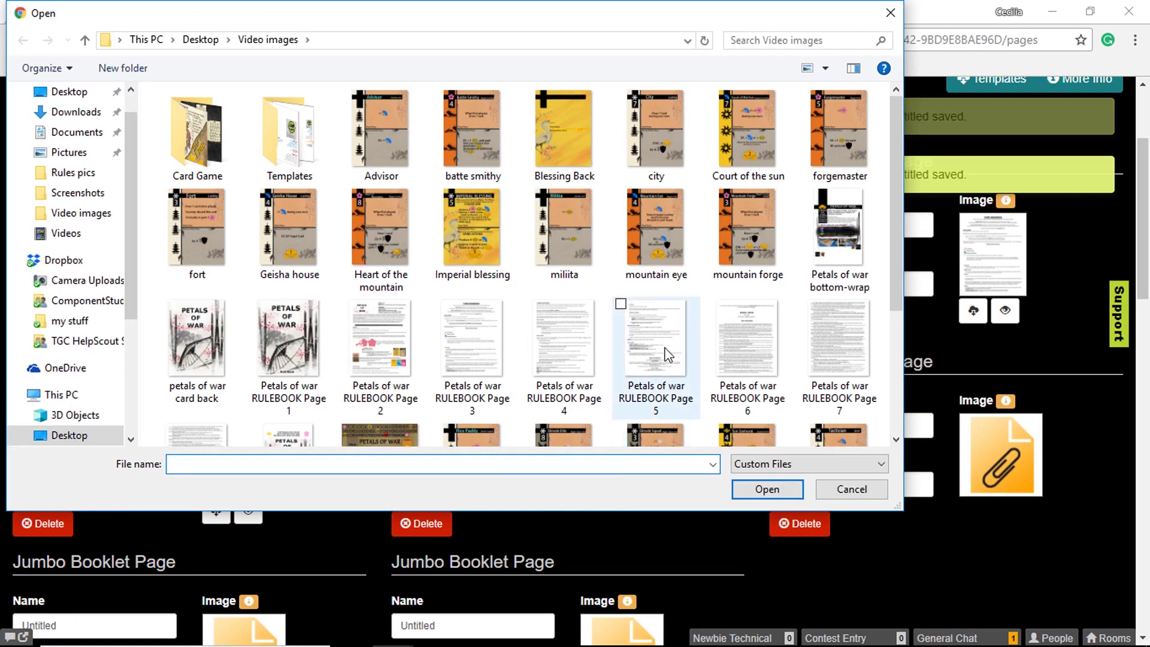
left_click(656, 347)
left_click(773, 489)
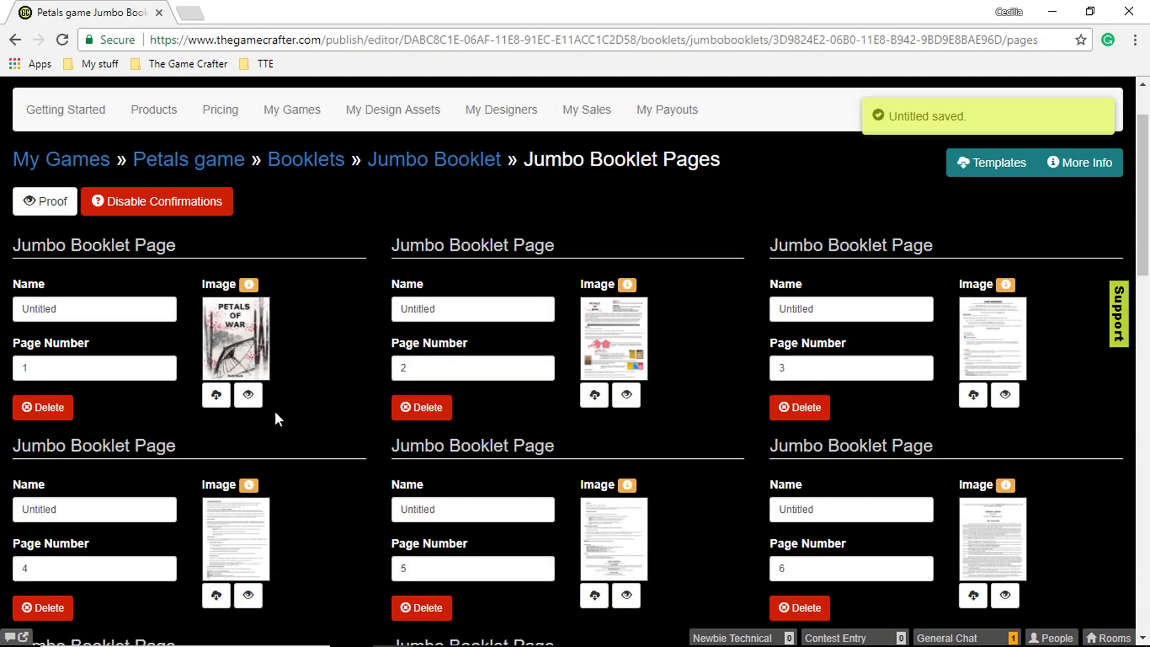
Proof the image of Jumbo Booklet page 1, checking the cover against its cut lines, and approve it
left_click(252, 399)
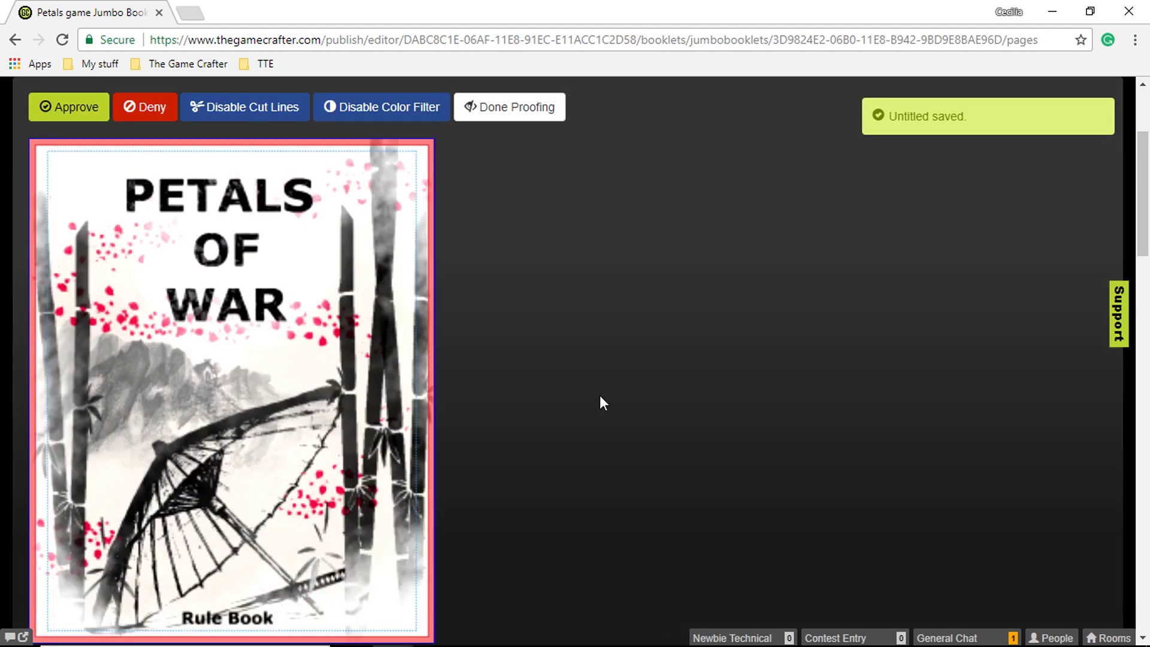
scroll(601, 402, "down", 2)
scroll(601, 402, "up", 1)
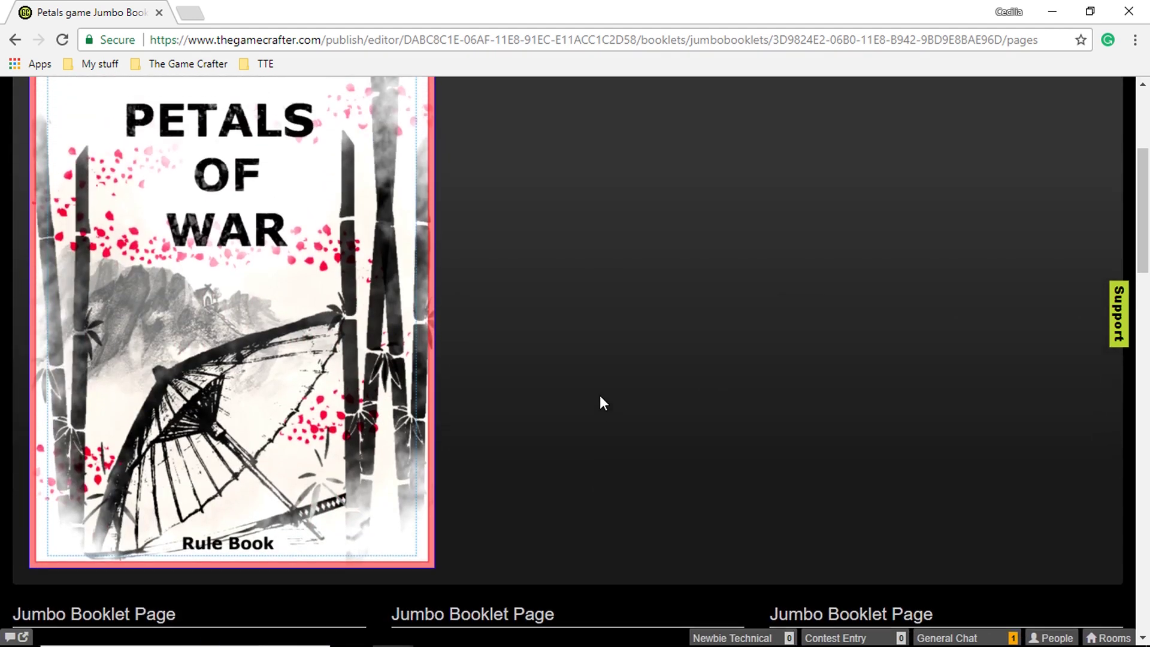
scroll(600, 396, "up", 1)
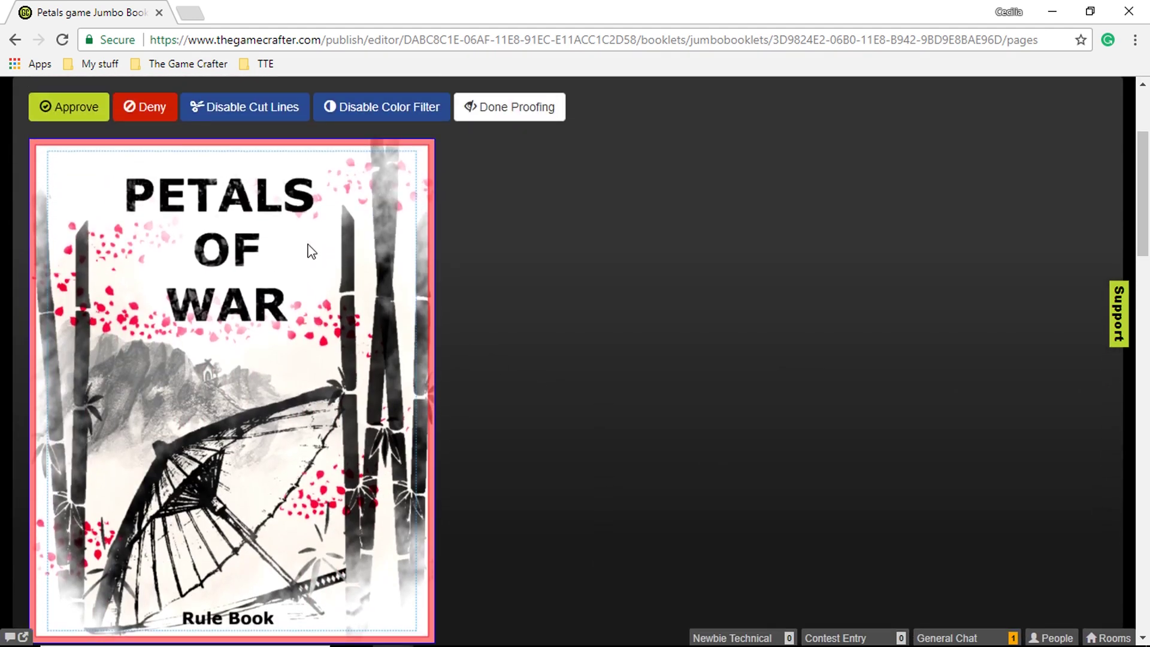
left_click(81, 116)
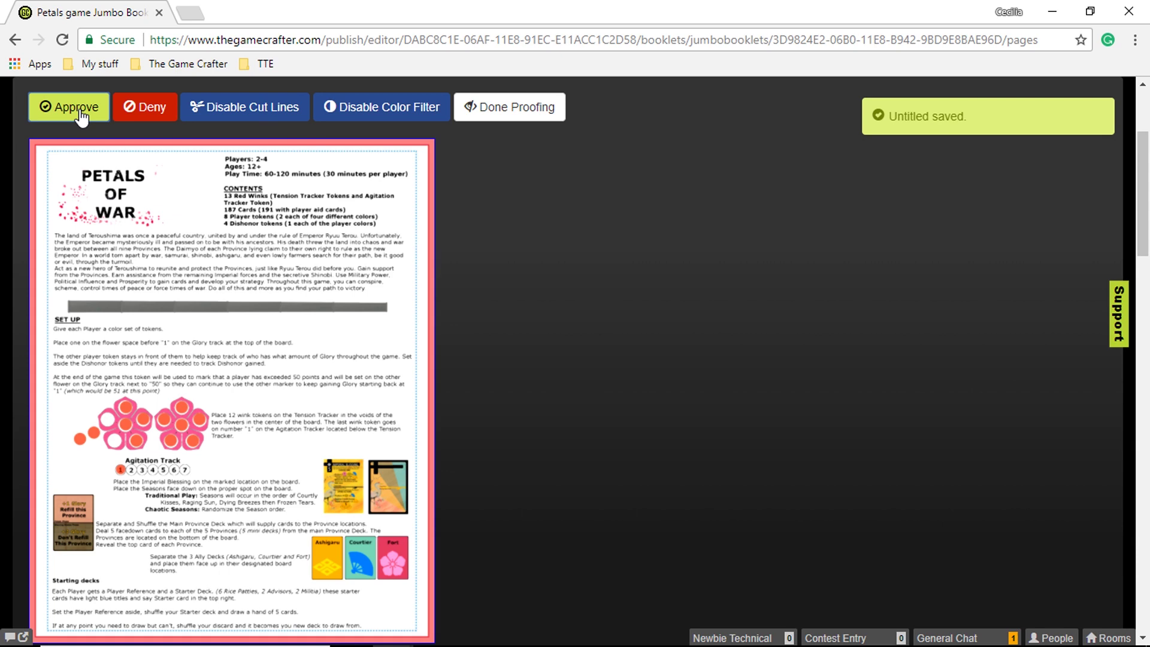
Approve the proofs of the remaining Jumbo Booklet pages, 2 through 8
left_click(81, 116)
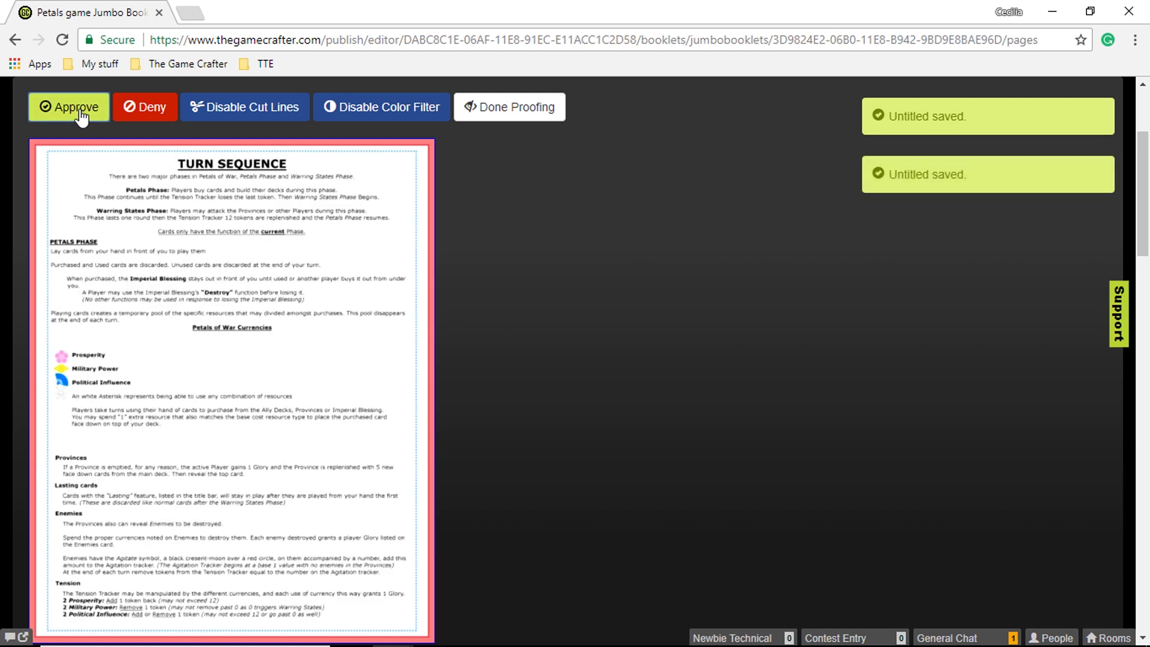
left_click(81, 116)
left_click(81, 116)
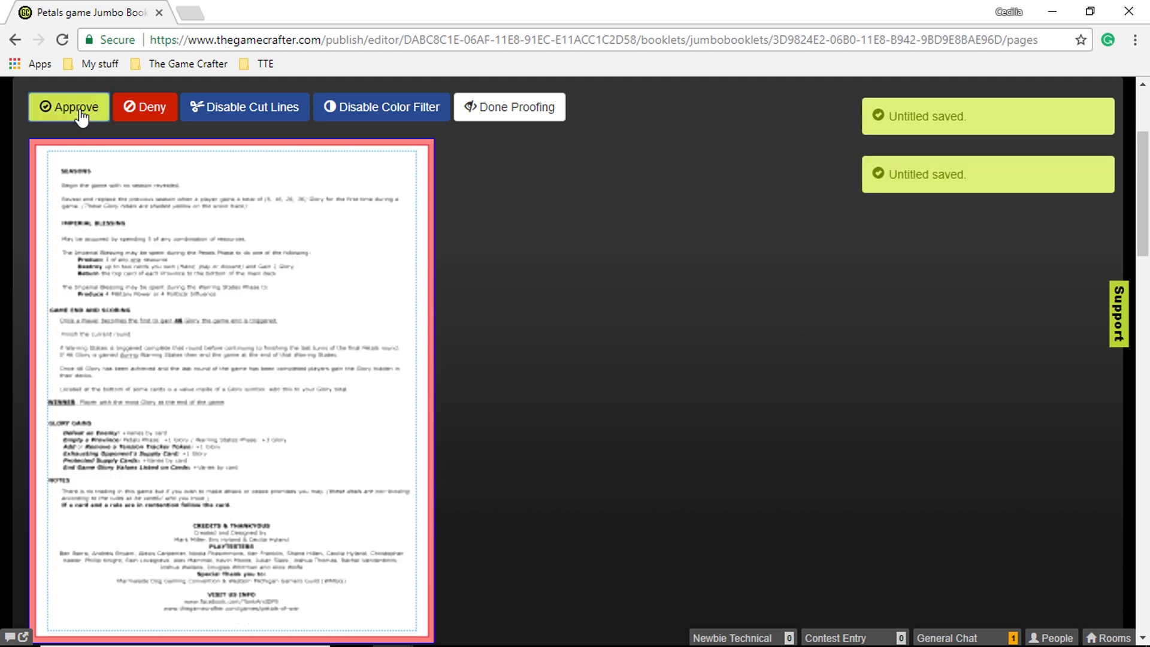
left_click(81, 116)
left_click(81, 116)
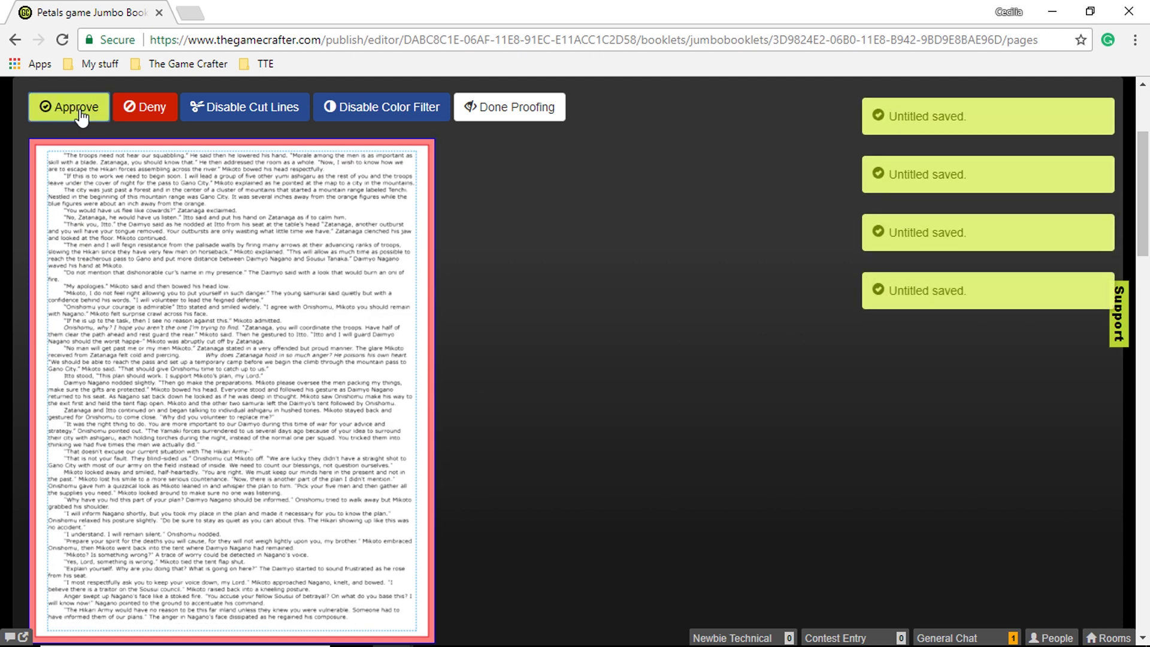
left_click(81, 116)
left_click(82, 117)
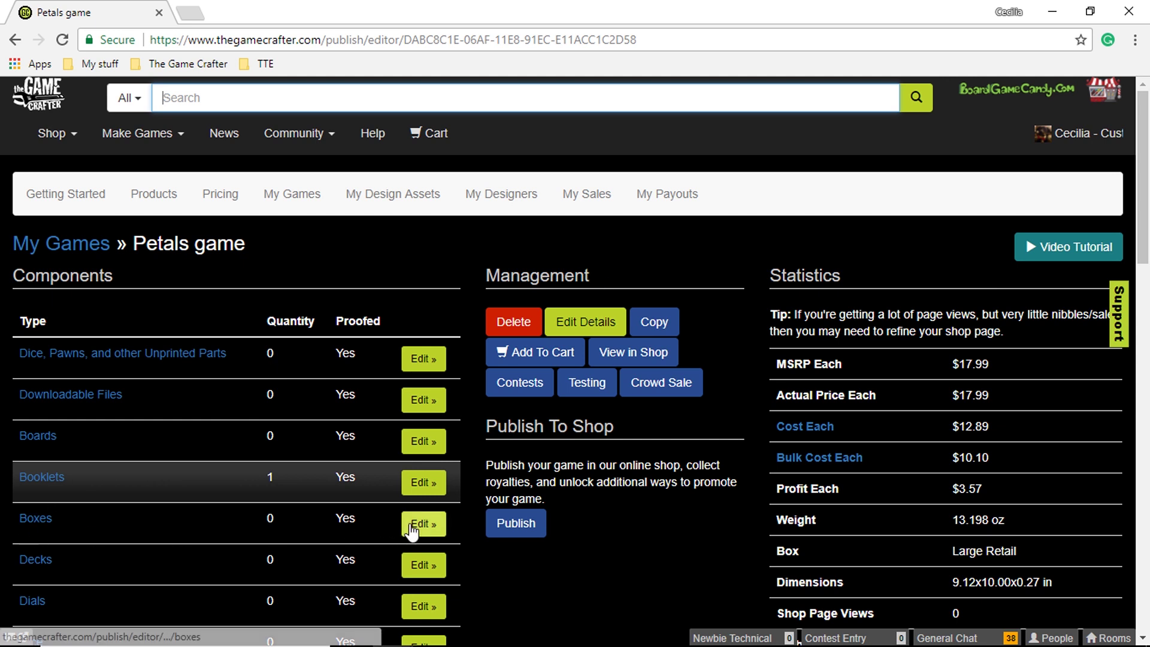
Add a Large Pro Box Bottom Wrap placeholder to the game's boxes and upload Petals of war bottom-wrap as its face
left_click(411, 530)
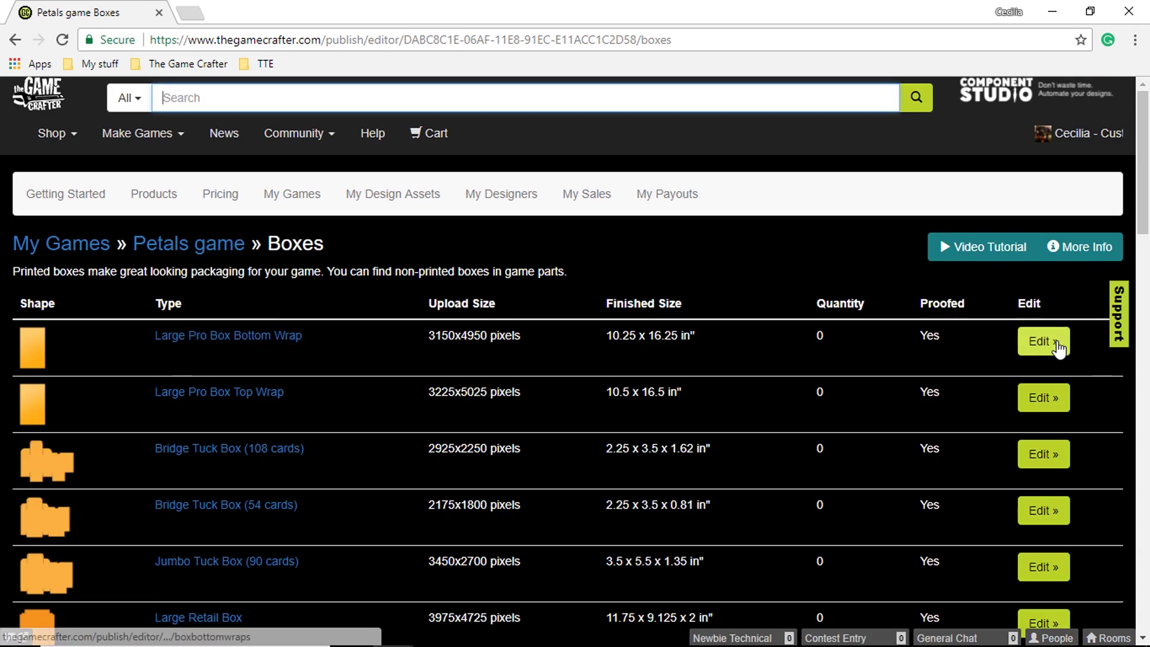
left_click(1057, 341)
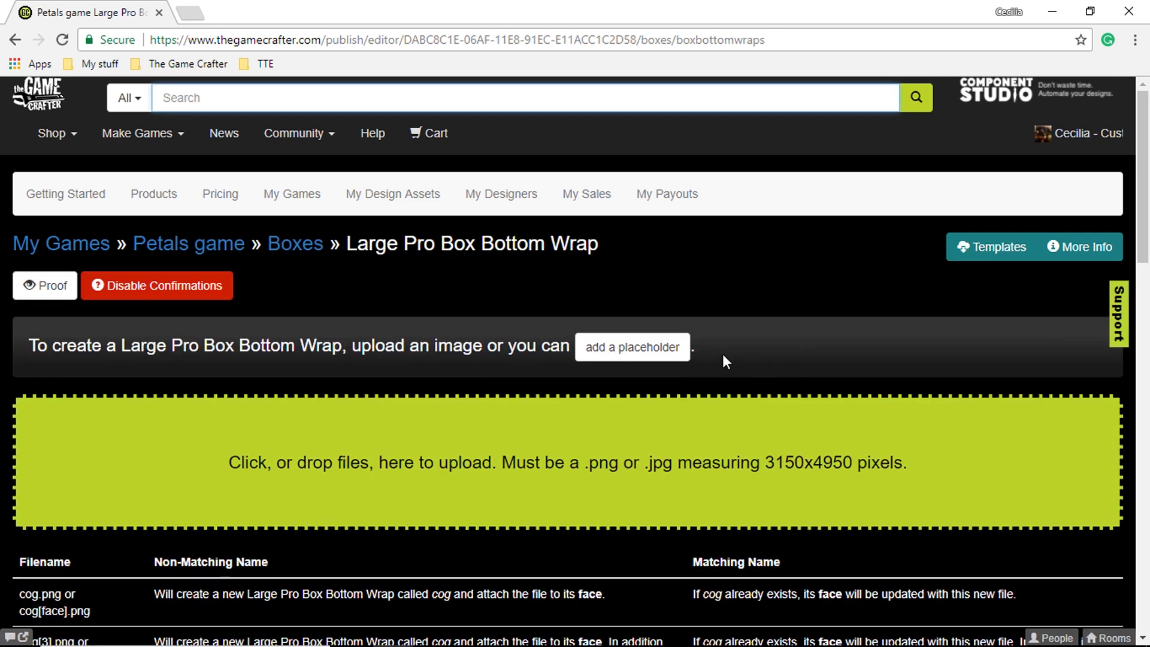
left_click(623, 350)
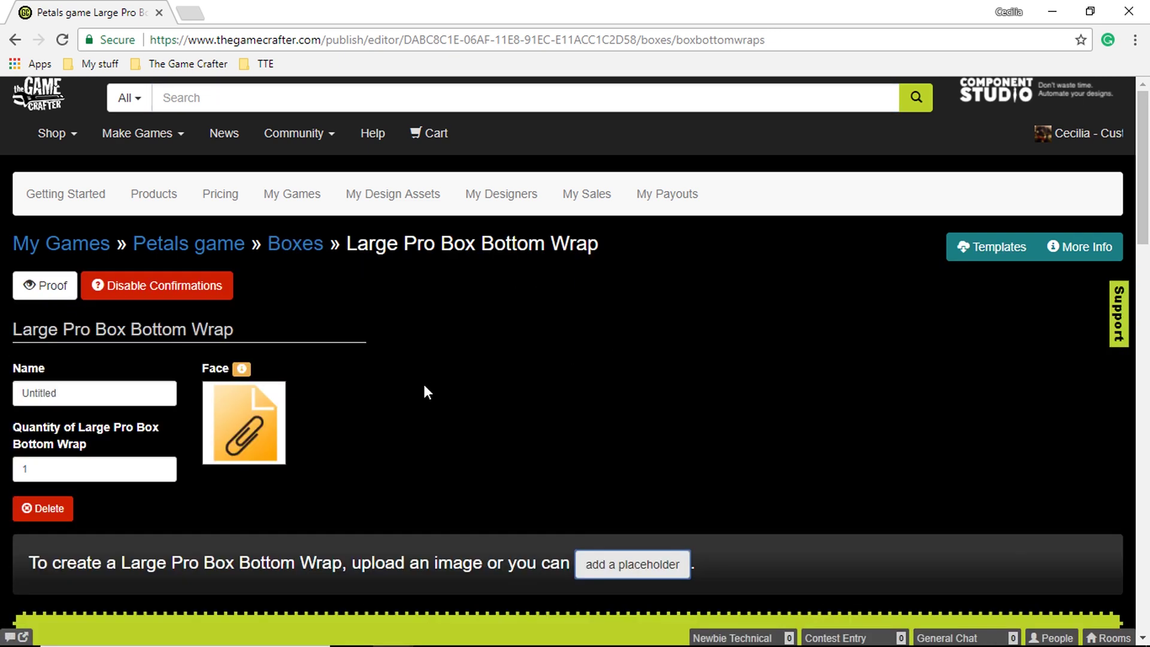
left_click(244, 430)
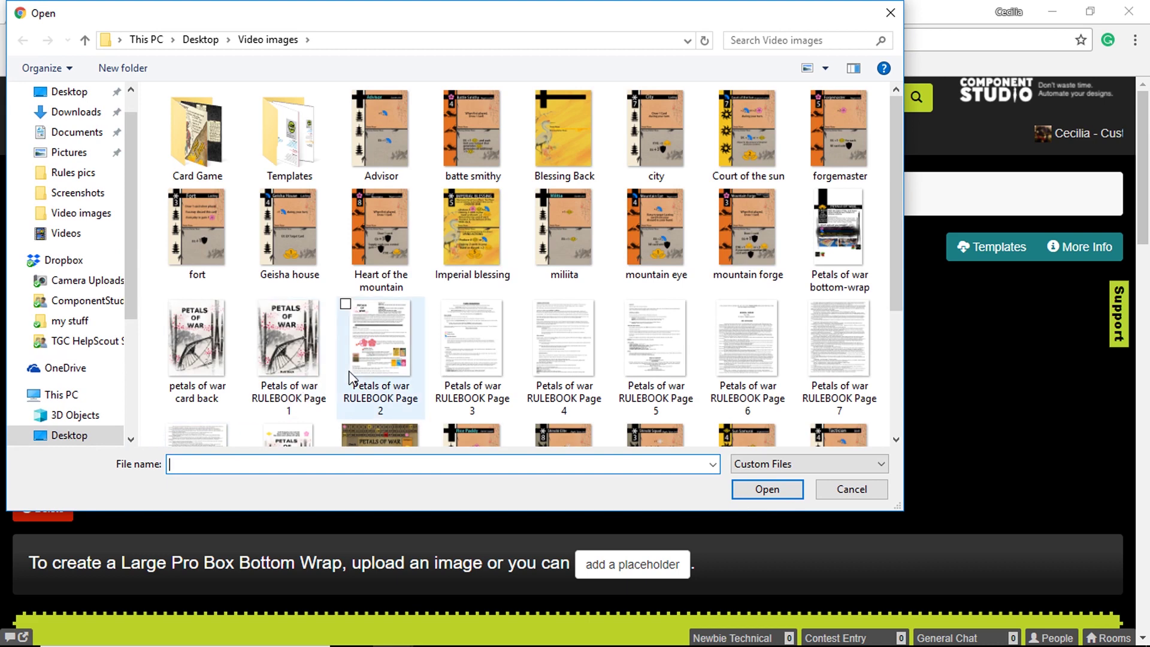
left_click(838, 230)
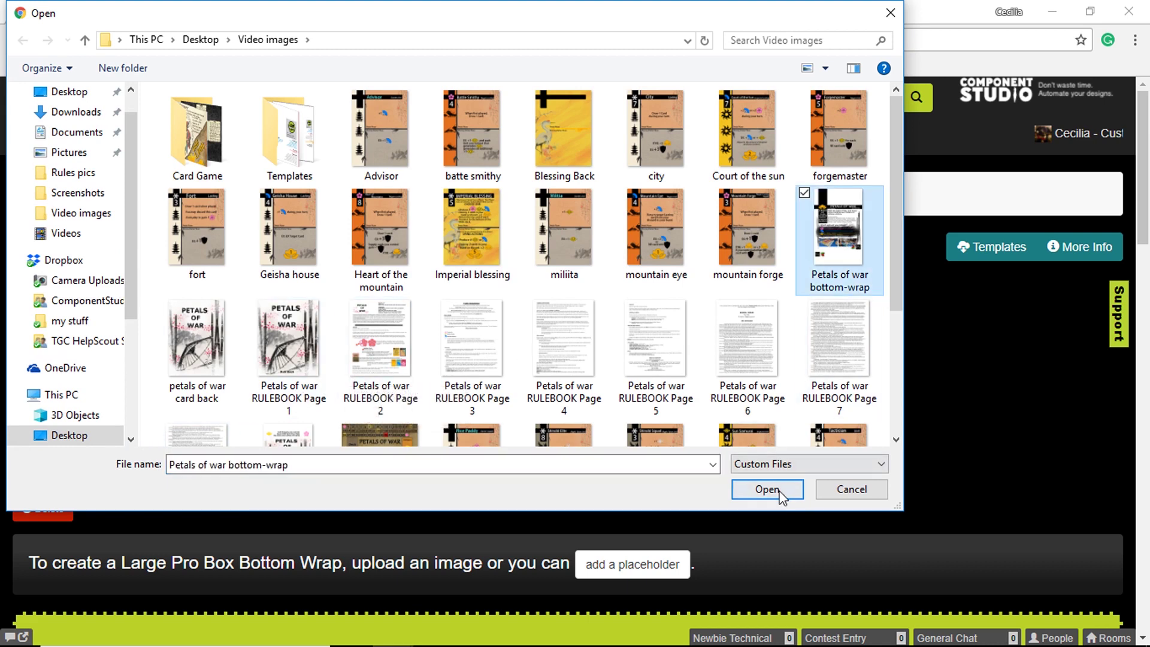
left_click(767, 489)
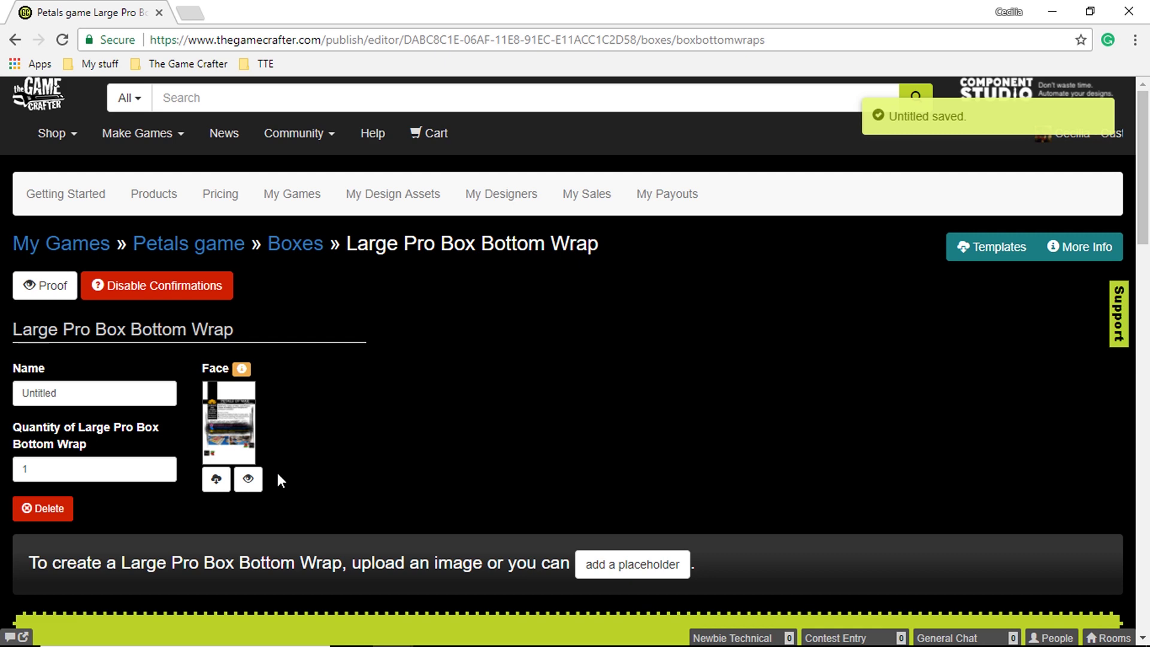
Proof the face image of the Large Pro Box Bottom Wrap and approve it
left_click(248, 479)
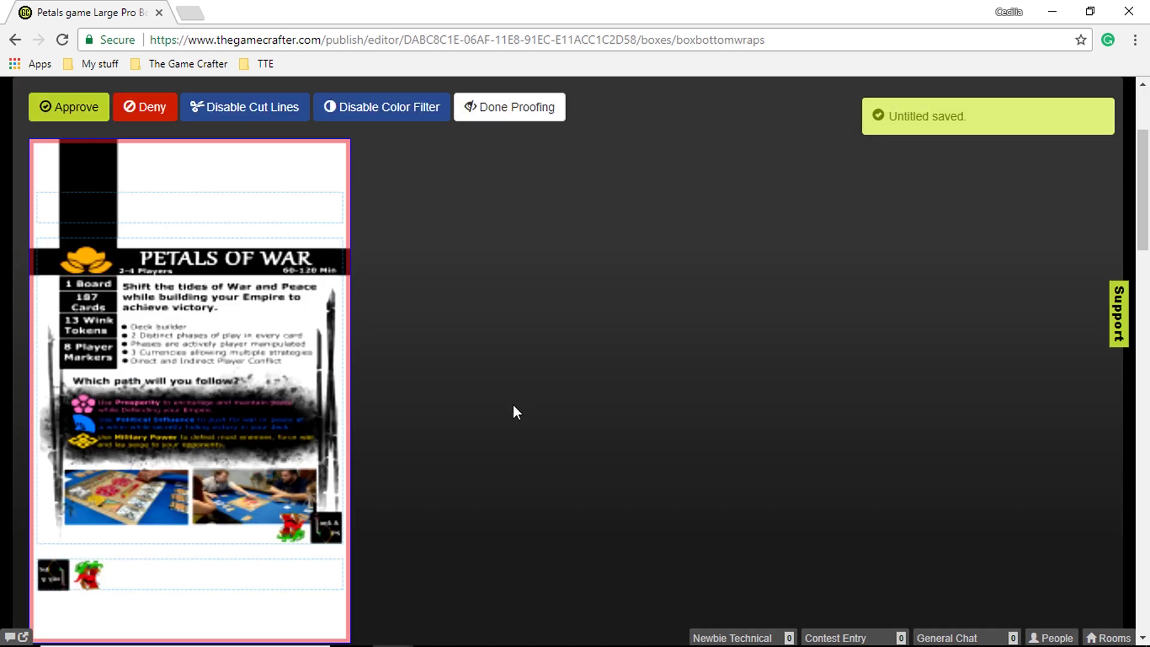
scroll(513, 412, "down", 3)
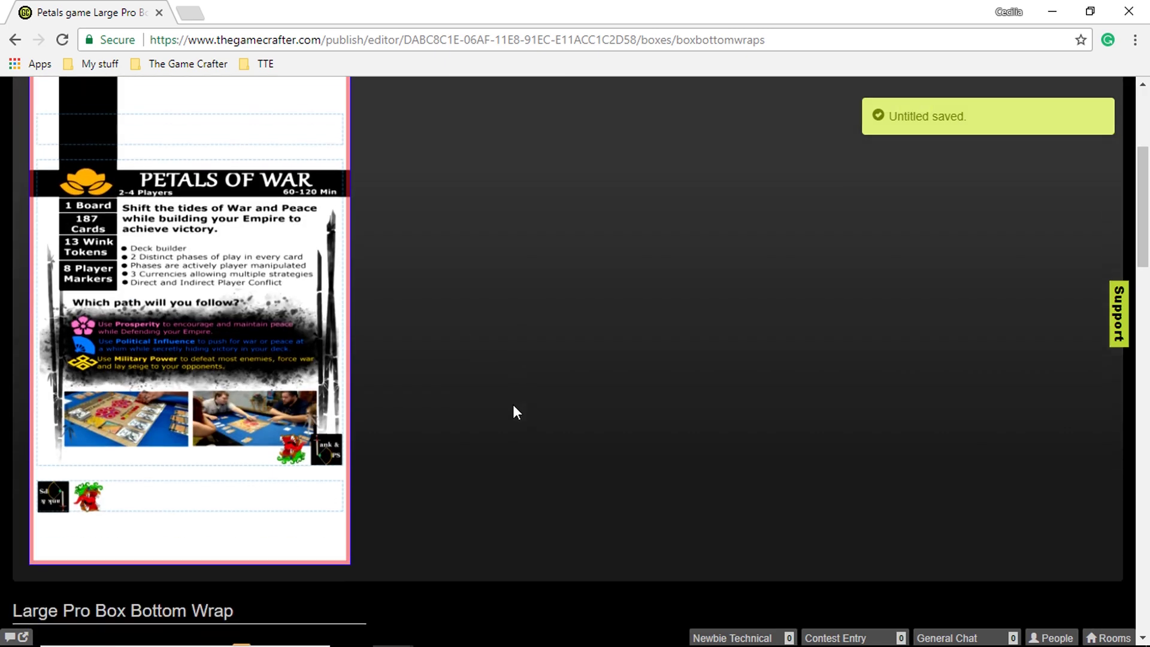
scroll(513, 405, "up", 4)
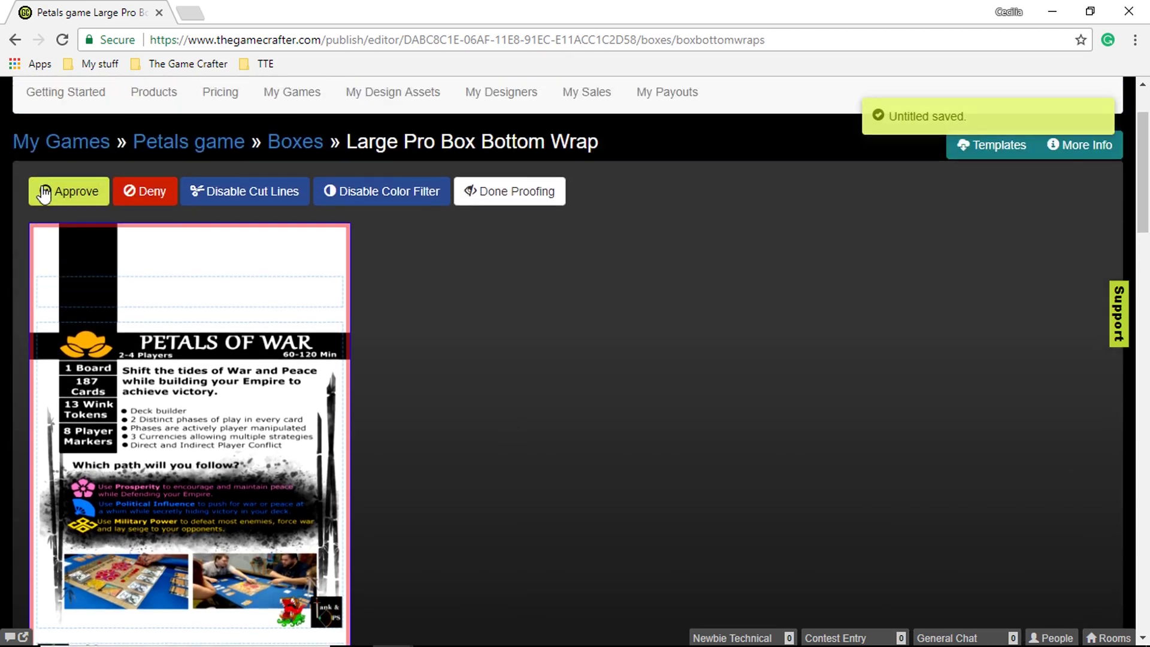
left_click(45, 191)
scroll(709, 300, "up", 4)
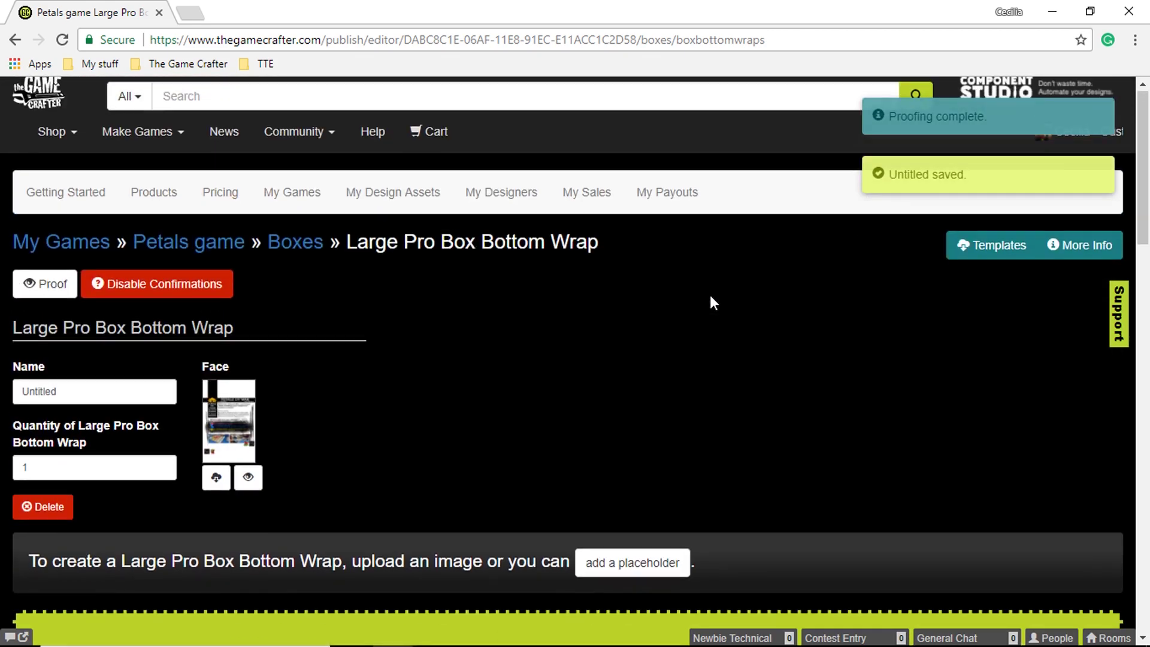
Add a Large Pro Box Top Wrap placeholder to the game's boxes and upload Petals of war Top Wrap as its face
left_click(298, 248)
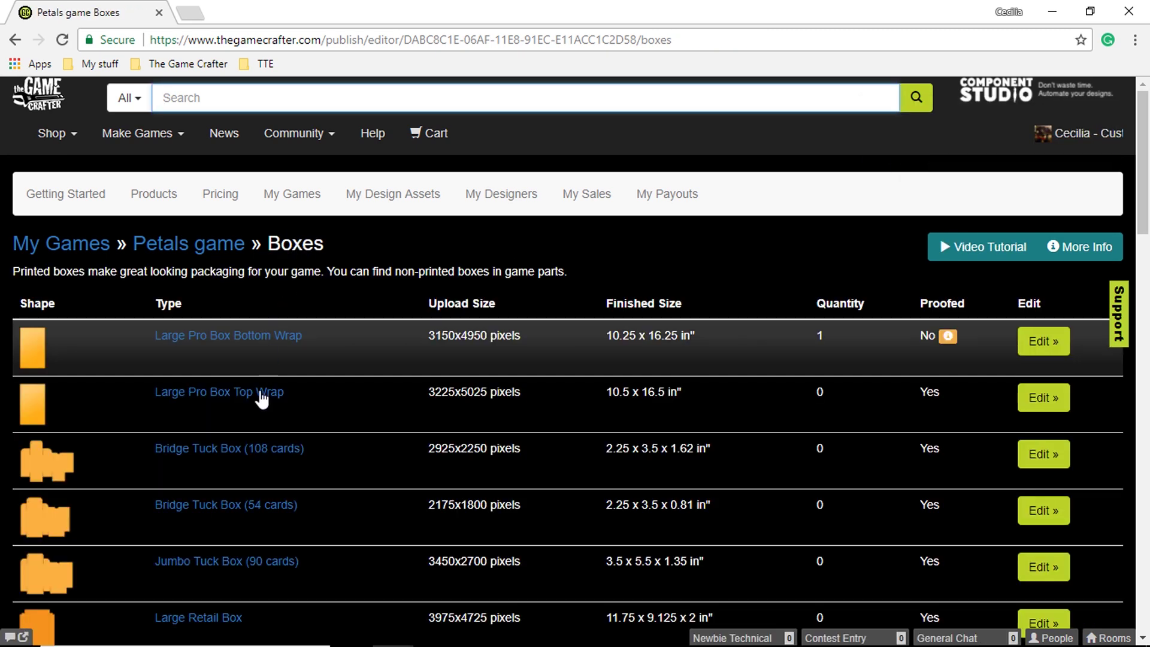
left_click(1043, 398)
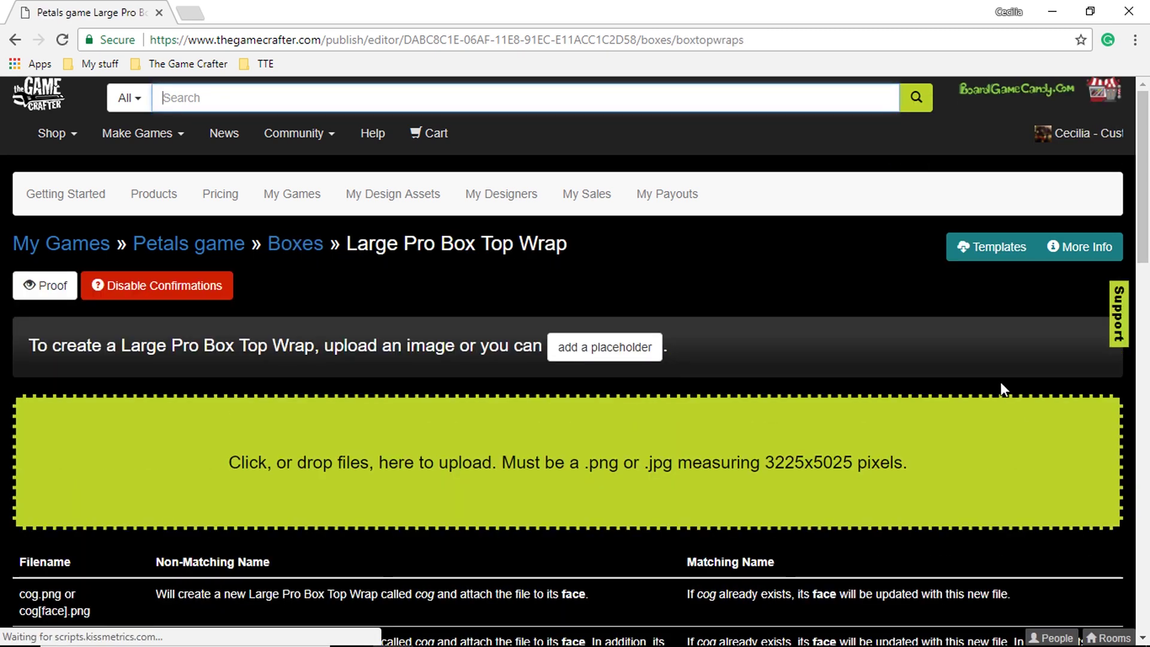
left_click(596, 355)
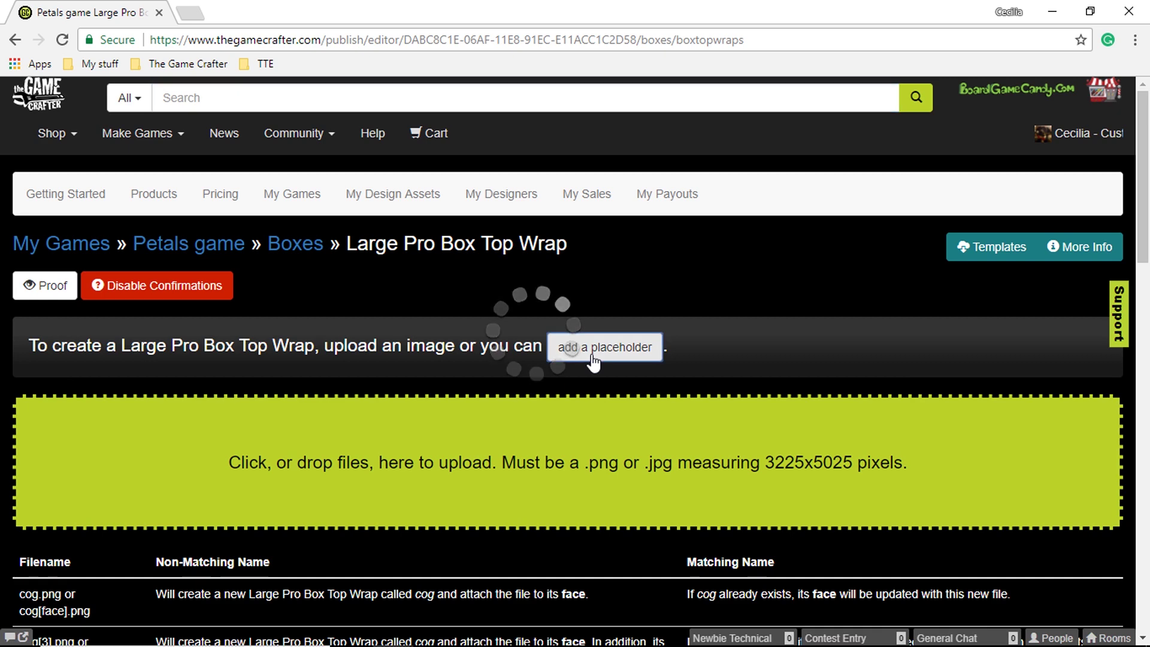
left_click(227, 426)
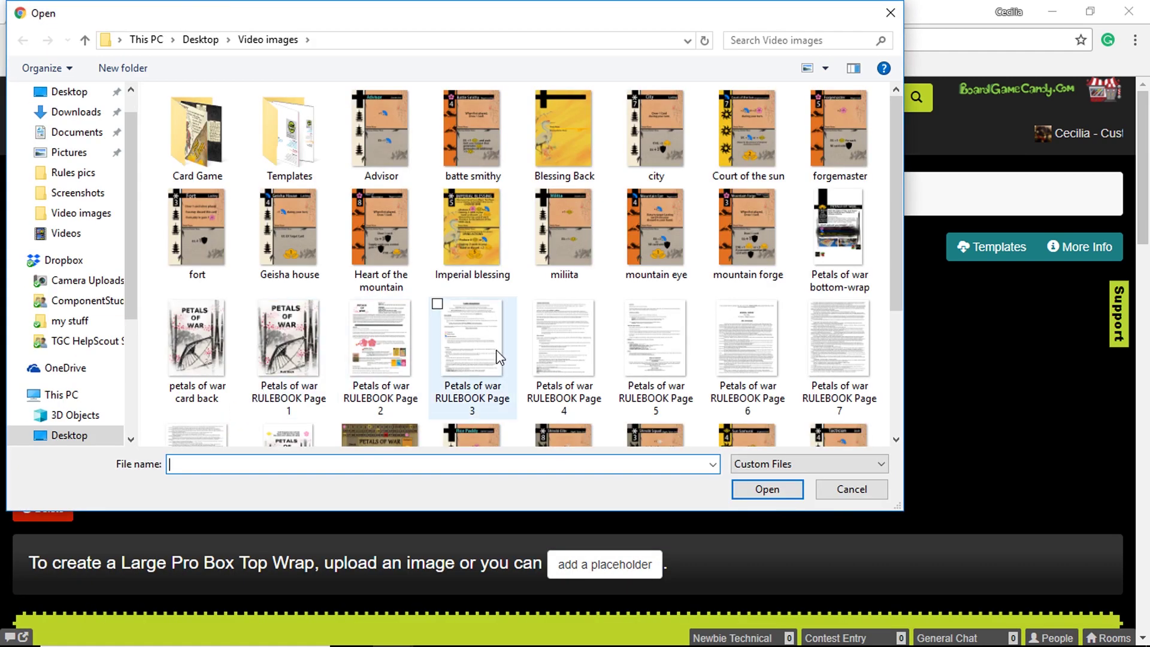
scroll(500, 358, "down", 3)
left_click(304, 292)
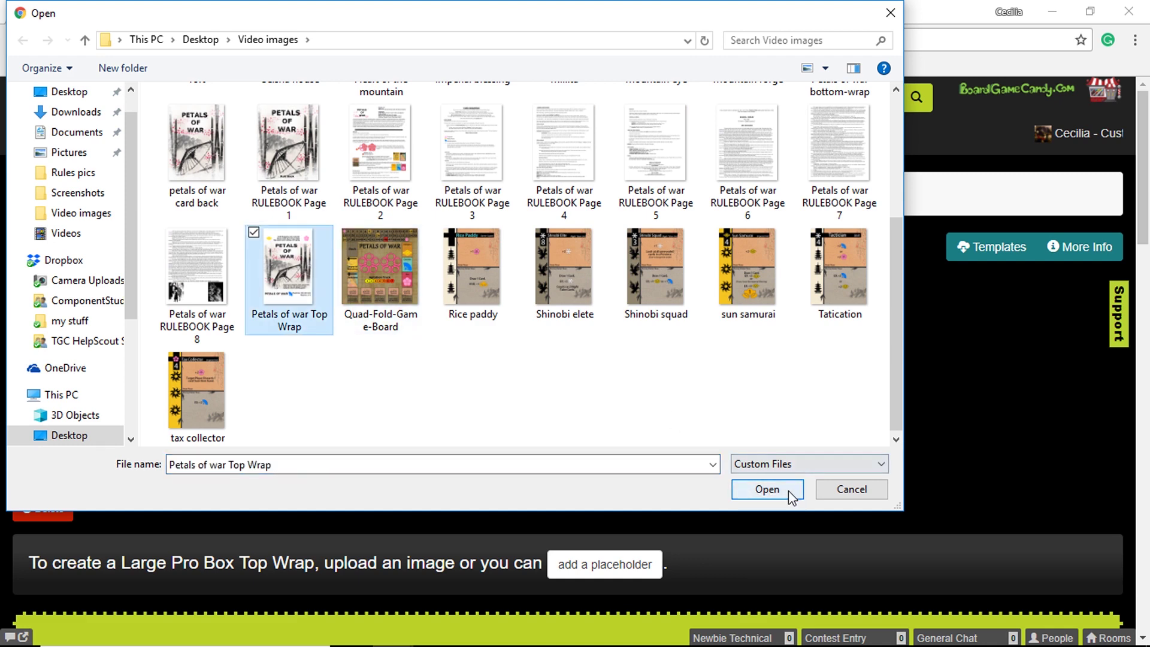
left_click(788, 490)
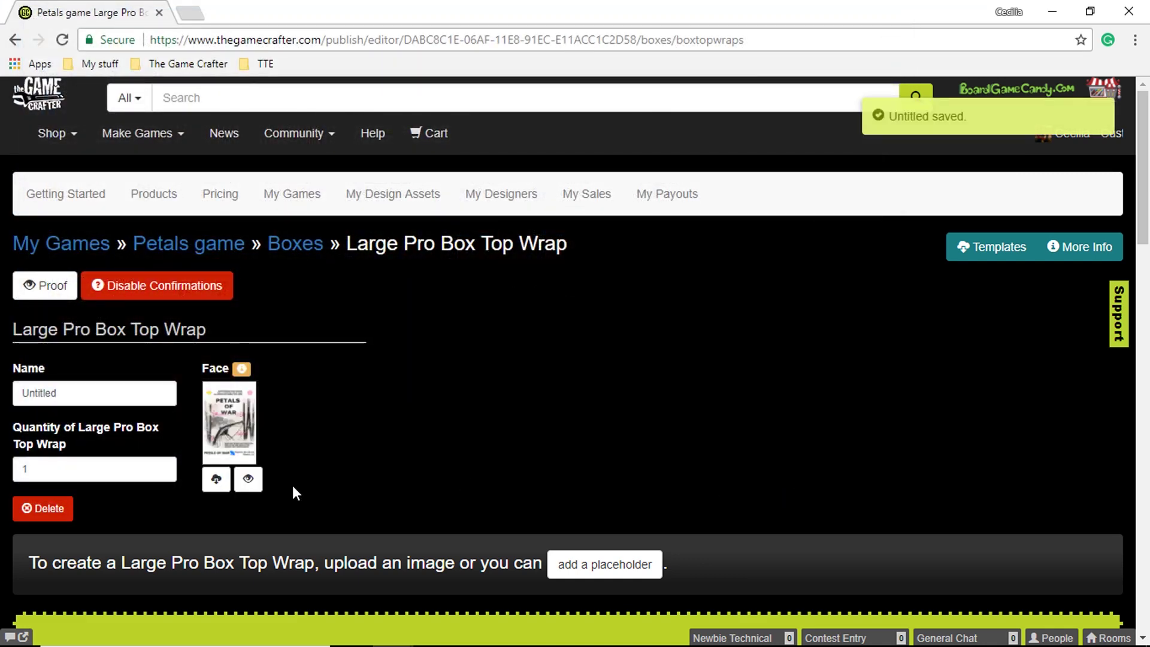
Proof the face image of the Large Pro Box Top Wrap and approve it
left_click(247, 478)
scroll(425, 429, "down", 3)
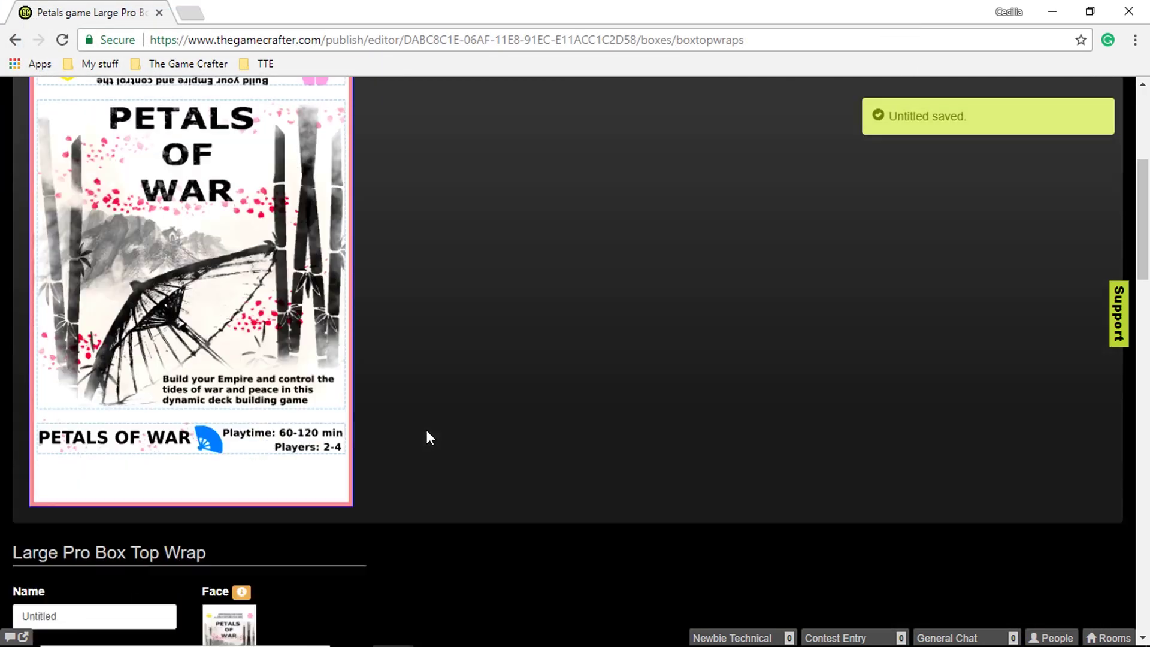
scroll(389, 416, "up", 5)
left_click(48, 192)
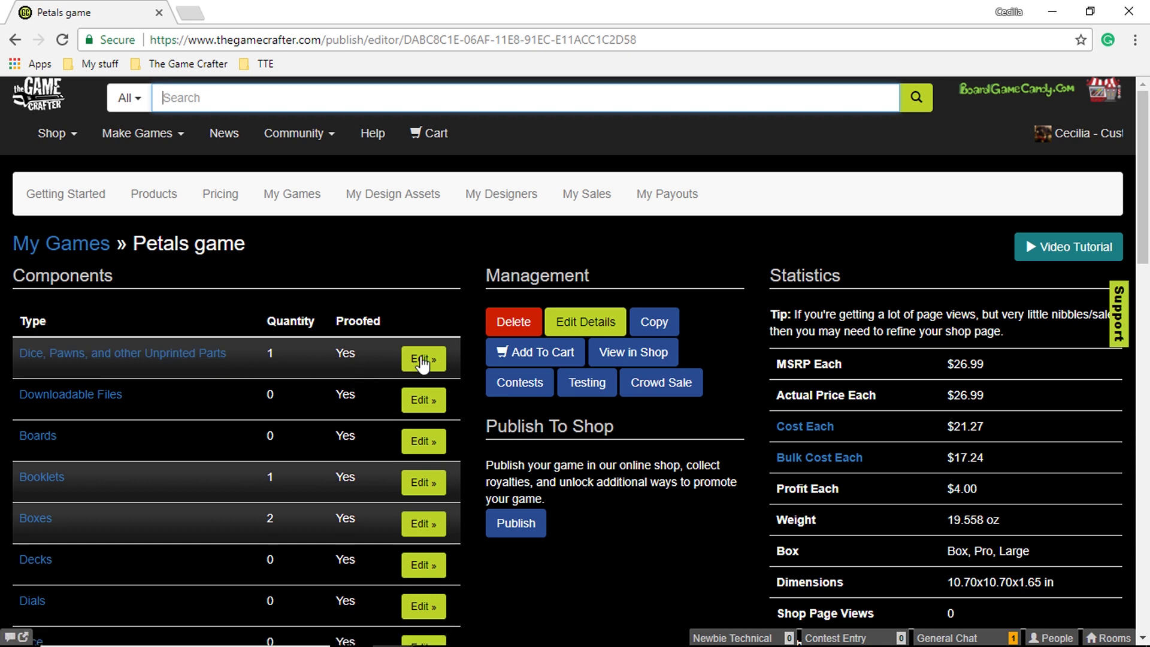
Search the game's unprinted parts for "disc" and add the green, red, blue and yellow discs to the game
left_click(439, 361)
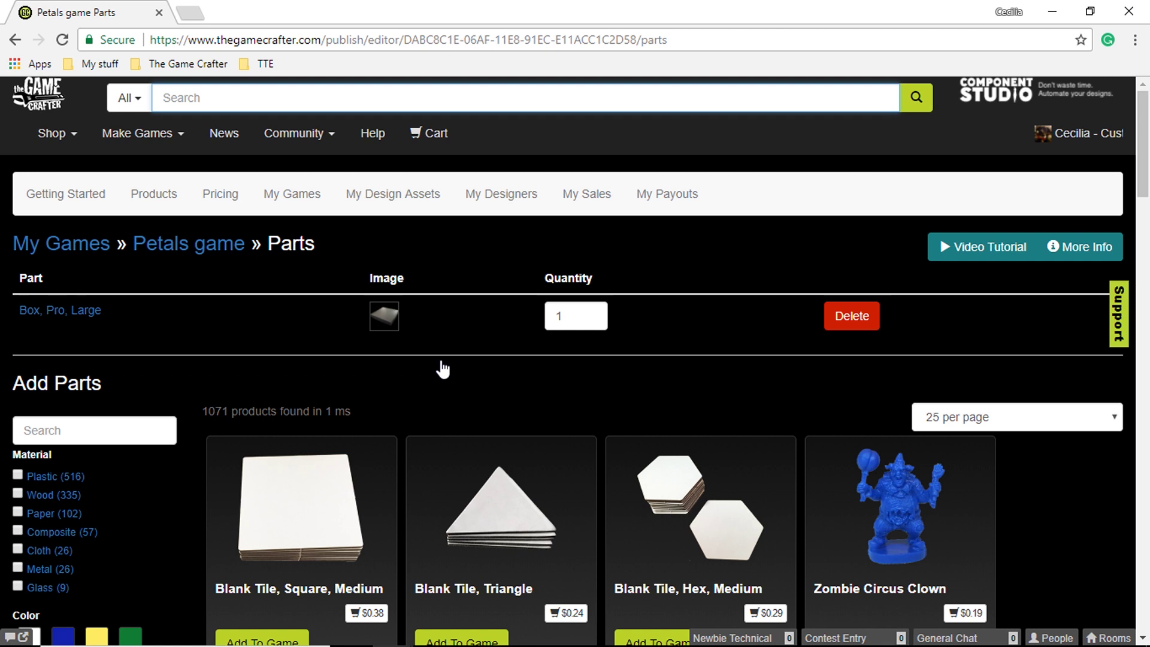
left_click(74, 428)
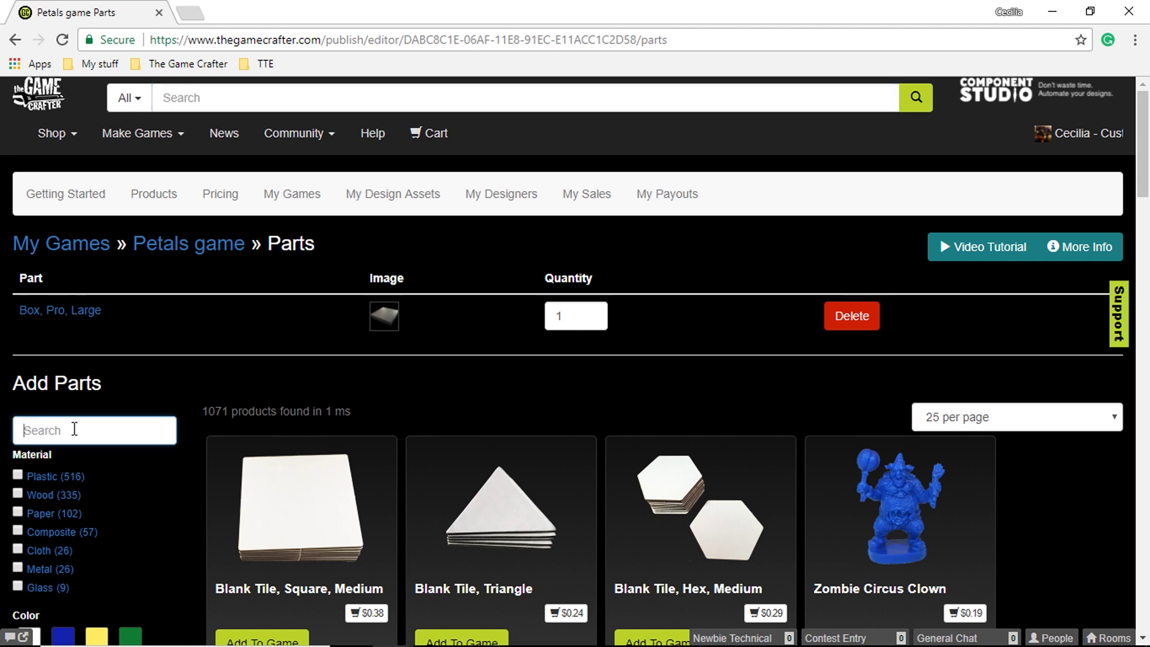
type("disc")
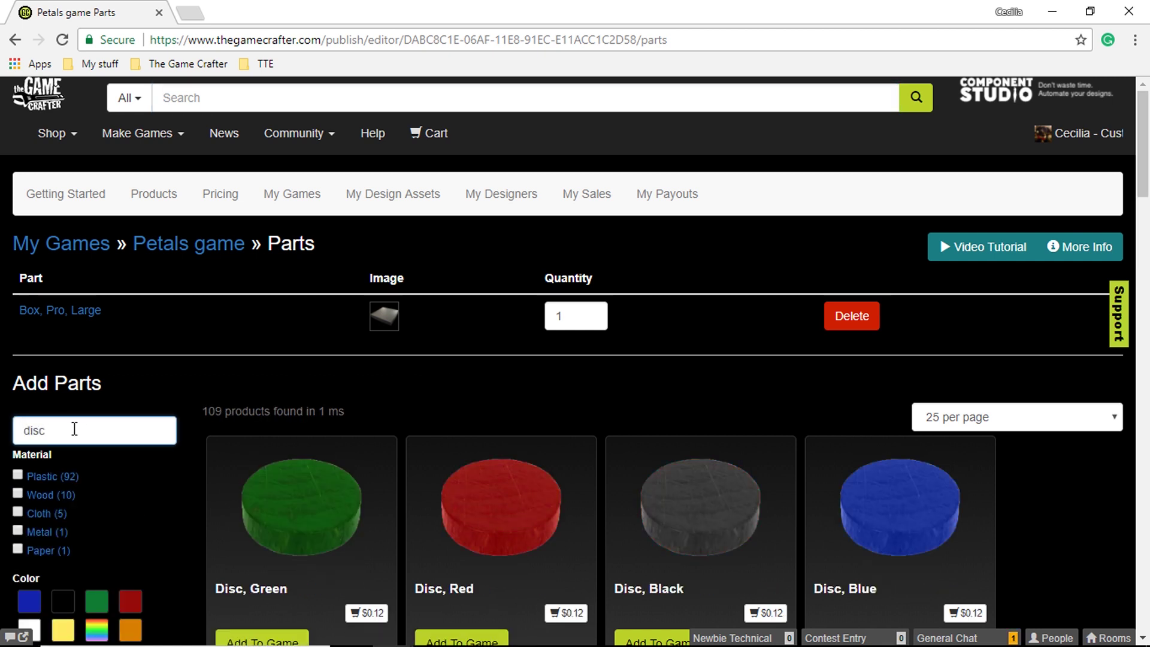
scroll(78, 429, "down", 3)
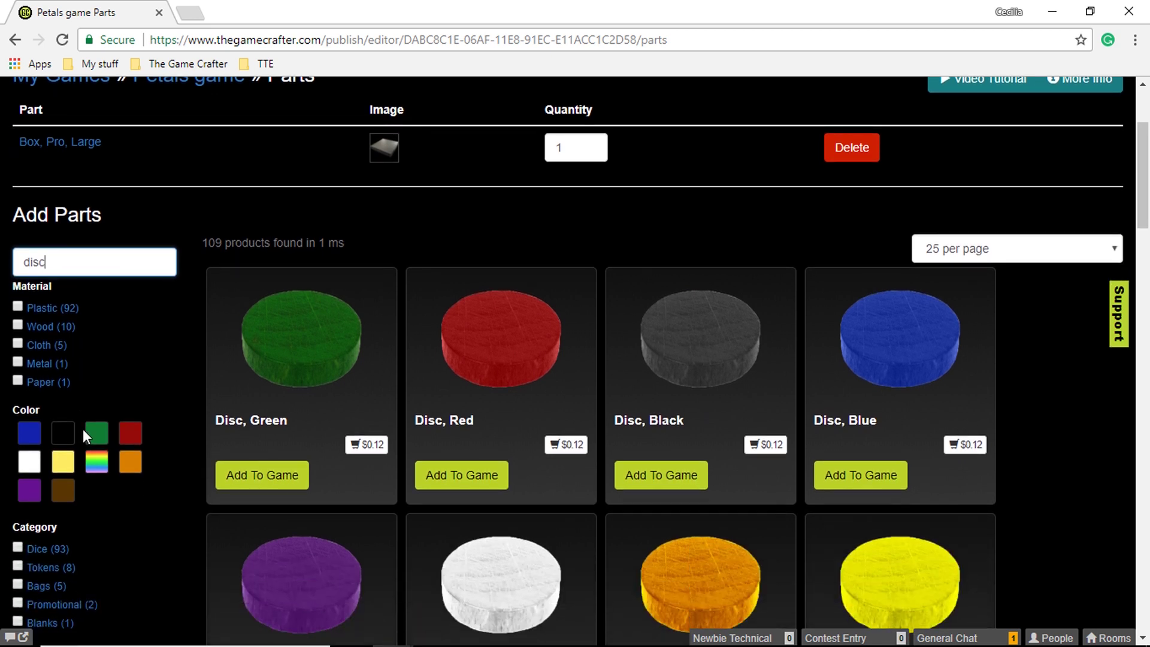
left_click(273, 479)
left_click(457, 523)
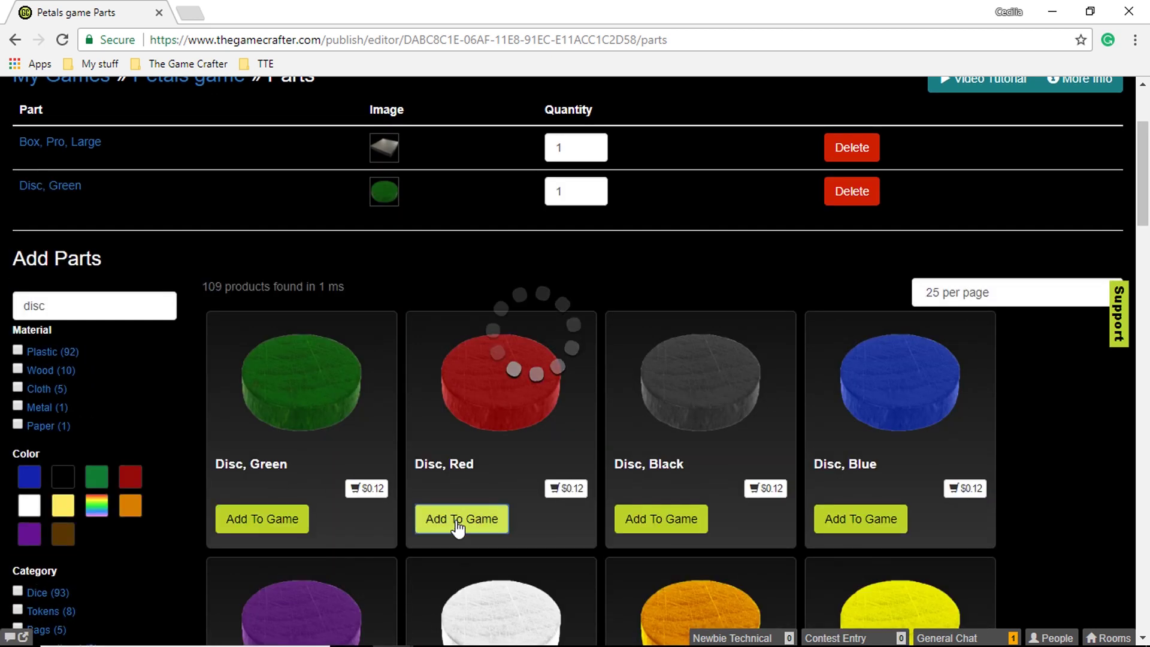
left_click(849, 565)
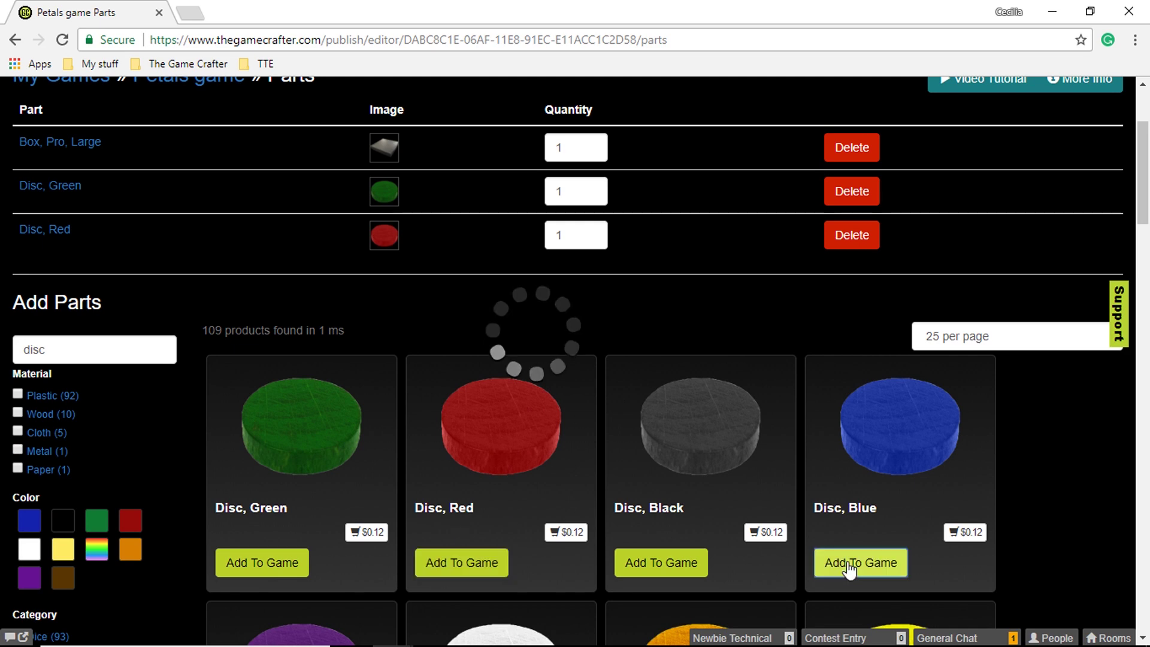
scroll(764, 548, "down", 4)
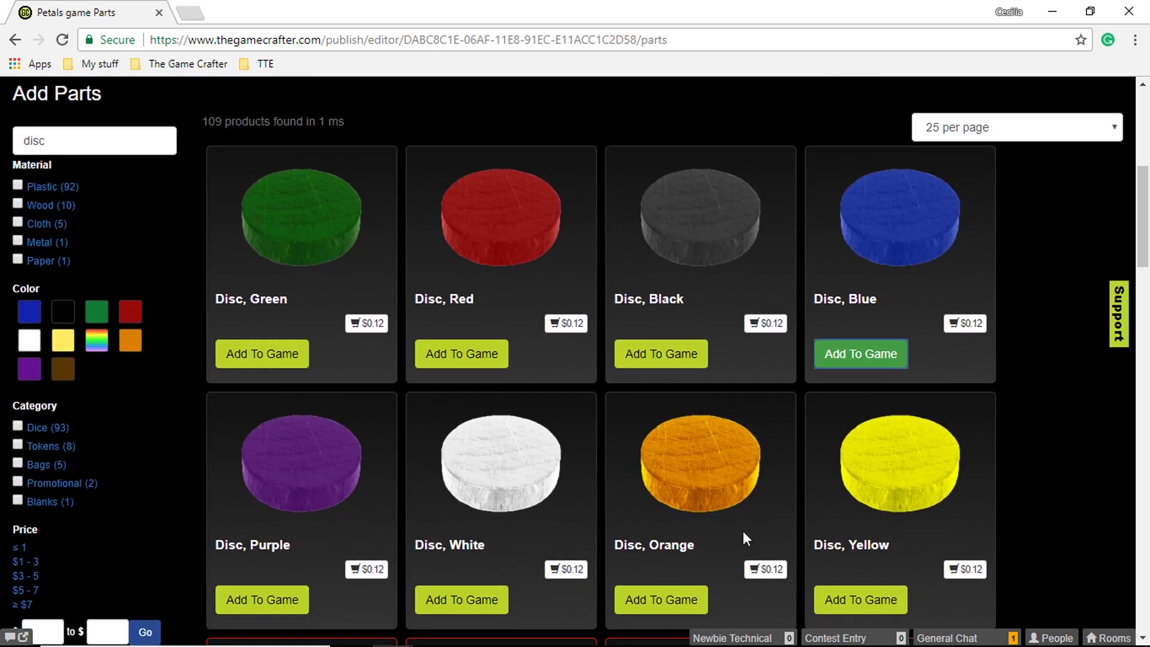
left_click(869, 597)
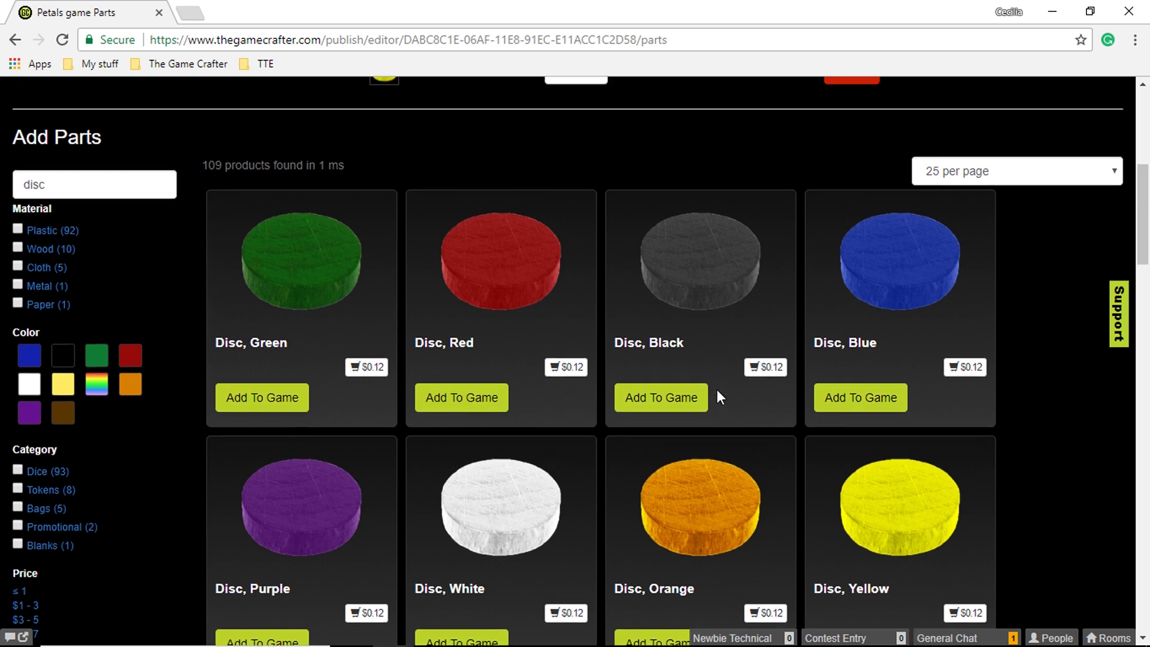
scroll(716, 390, "up", 5)
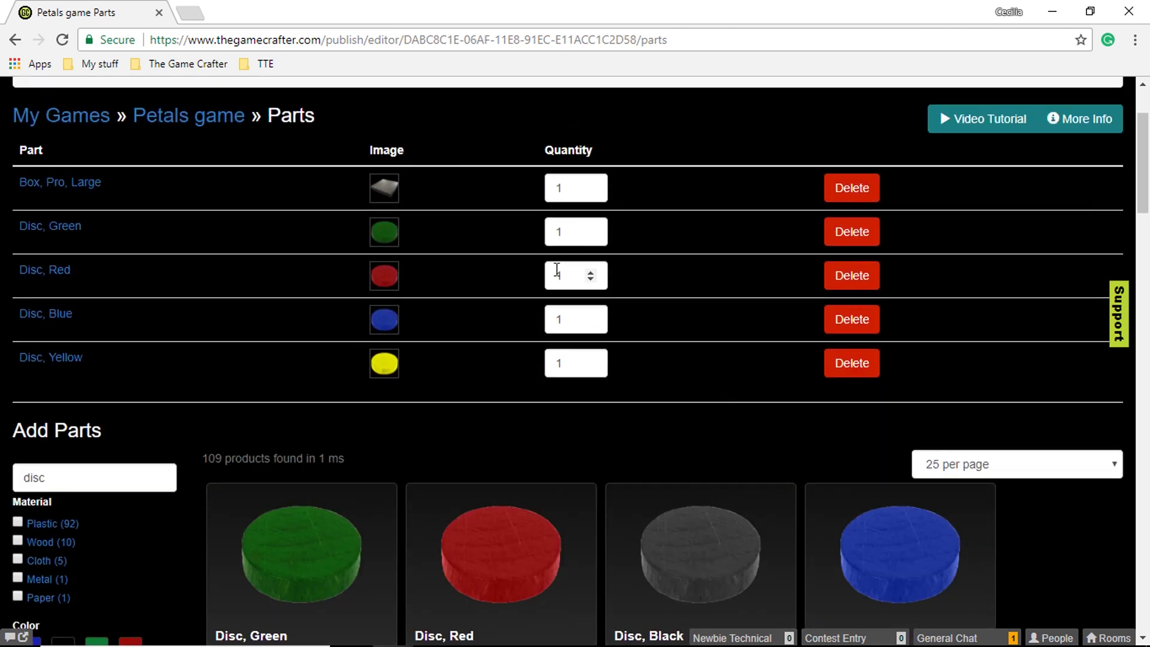
Set the quantity of the green, red, blue and yellow discs to 2 each
left_click(591, 228)
left_click(590, 271)
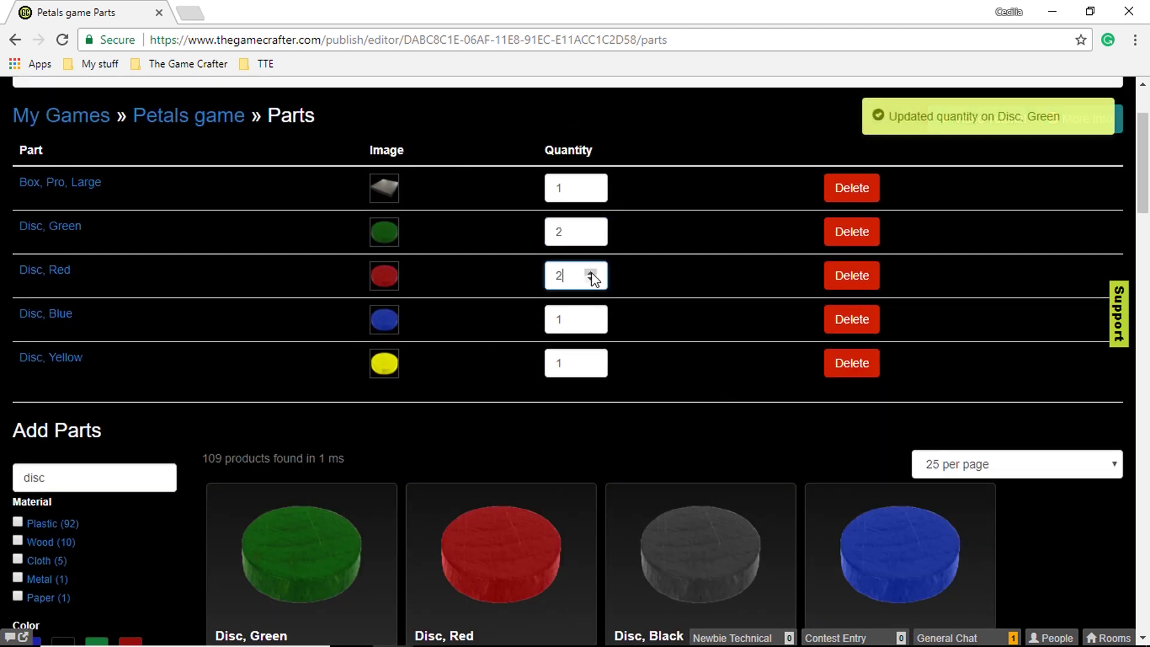
left_click(590, 314)
left_click(590, 358)
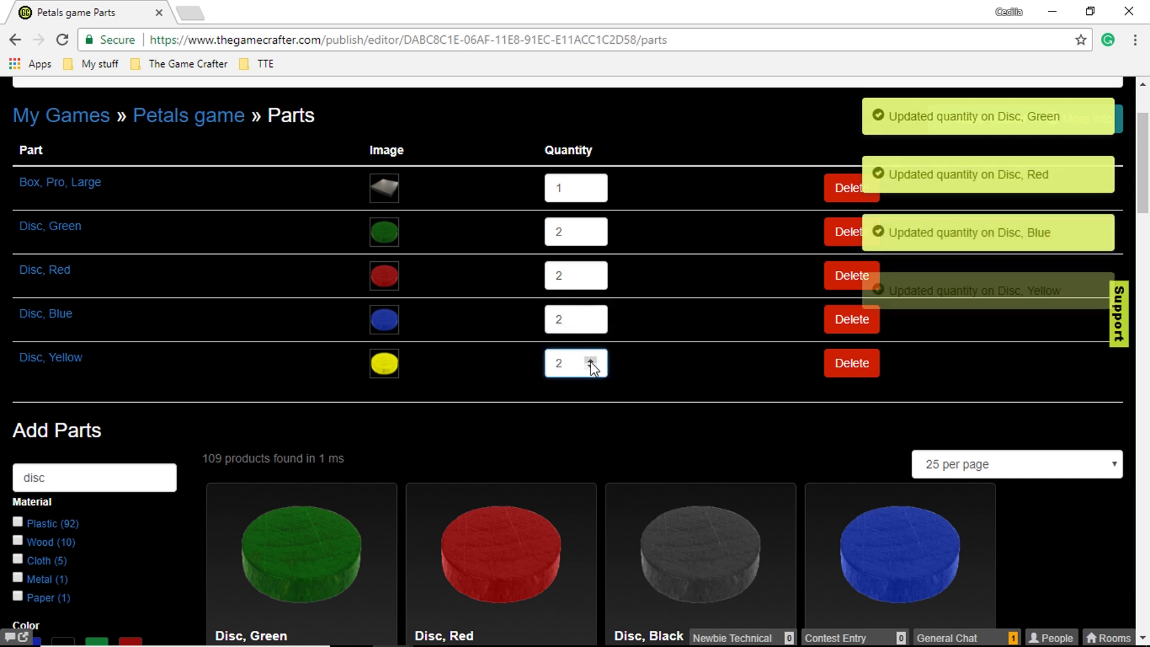
Search the unprinted parts for "Wink", add the red wink to the game and set its quantity to 13
double_click(90, 477)
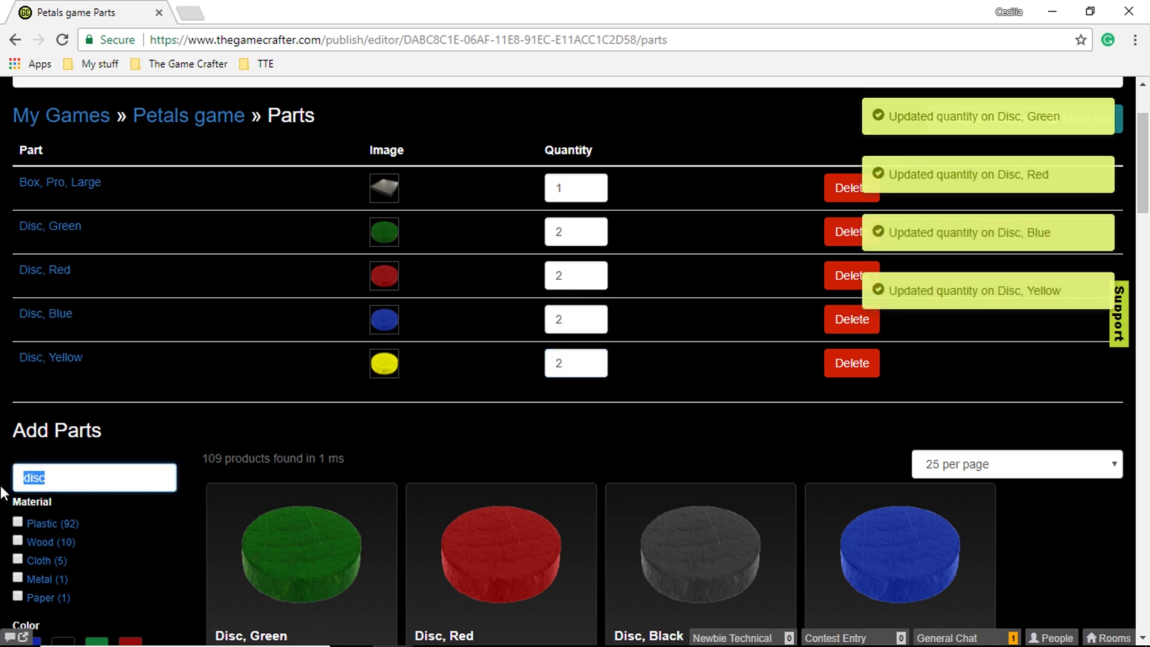
key("BackSpace")
type("Wink")
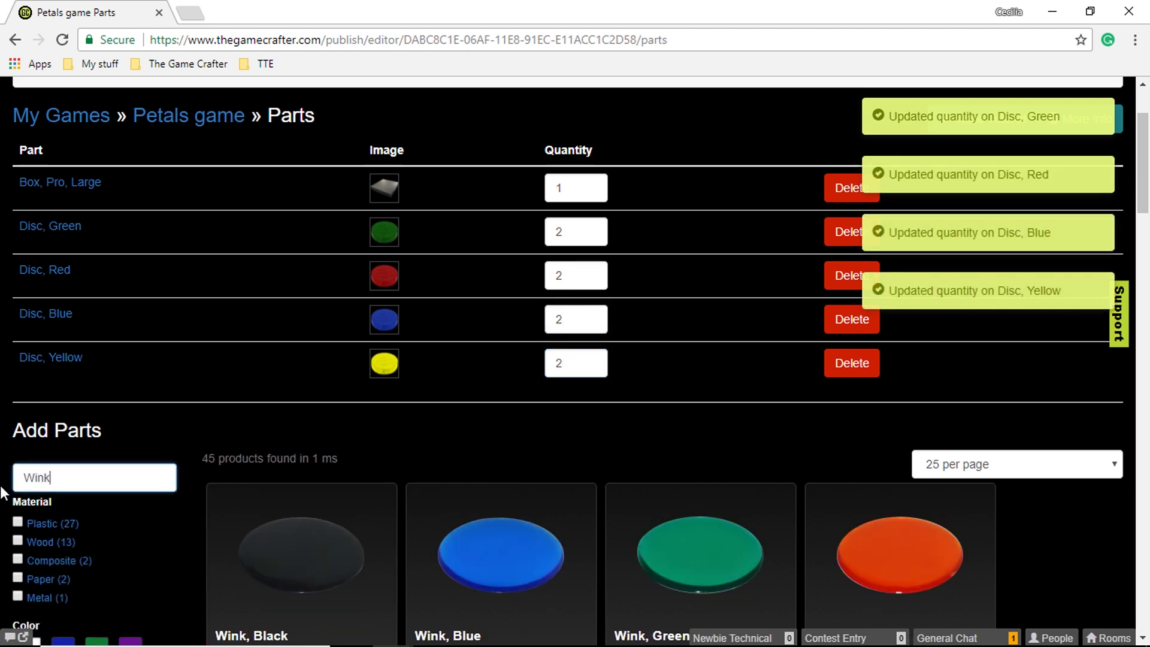
scroll(507, 473, "down", 4)
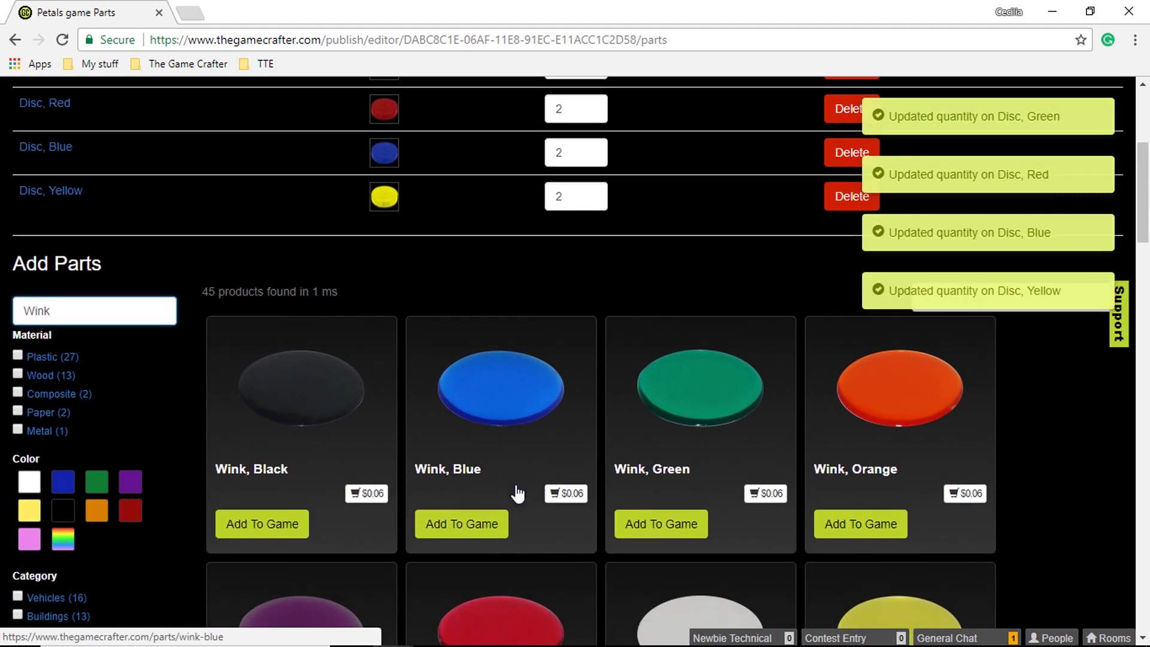
scroll(516, 486, "down", 1)
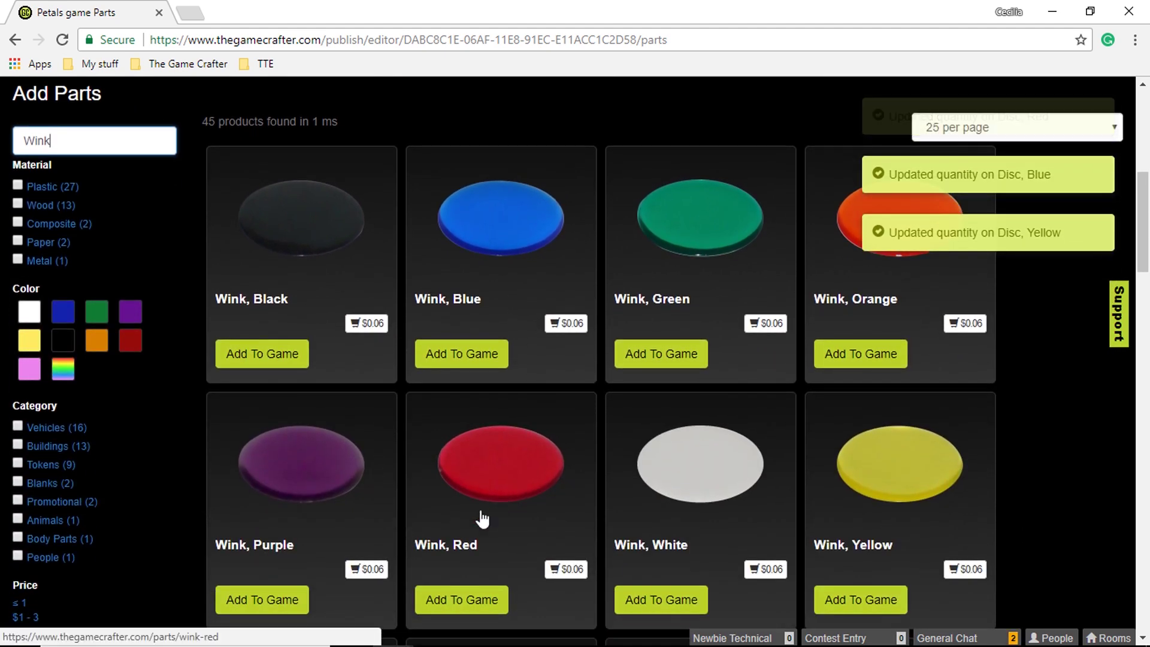
left_click(478, 605)
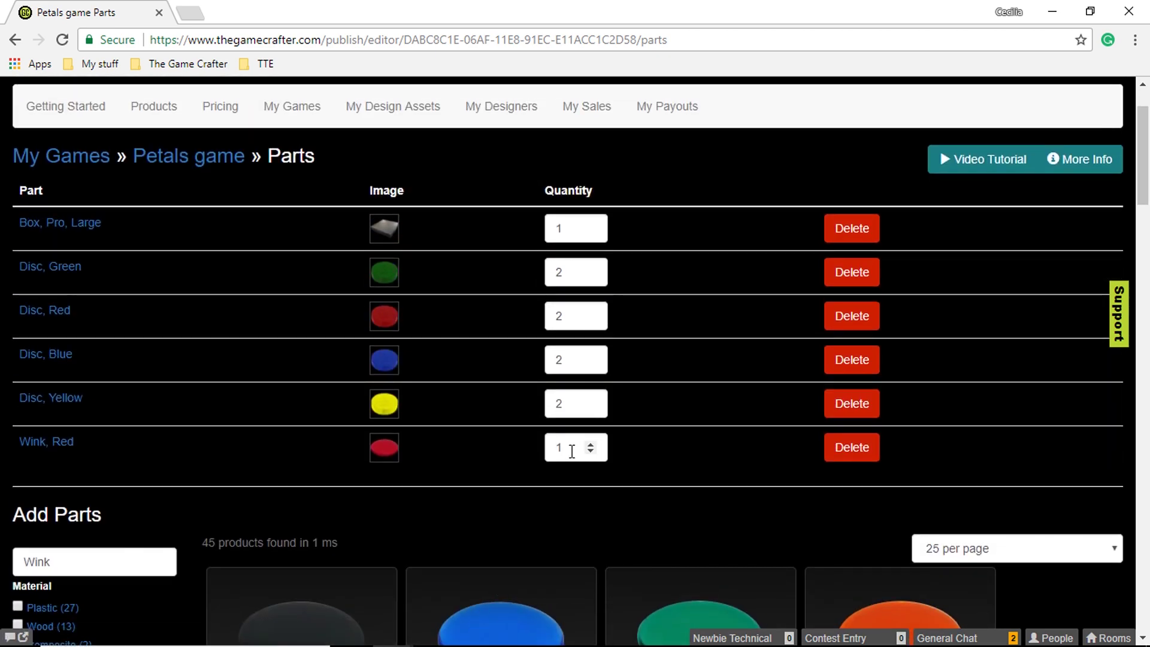
left_click_drag(572, 451, 553, 451)
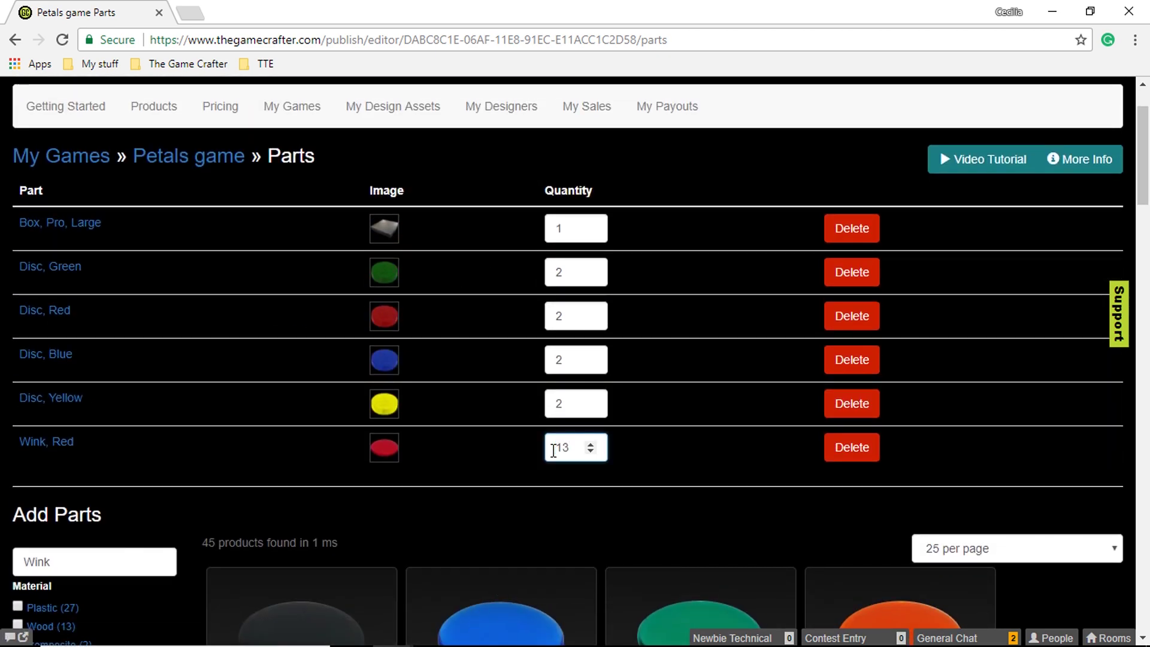
Add a Poker Deck placeholder to the game's decks and upload petals of war card back as its back image
key("alt+Left")
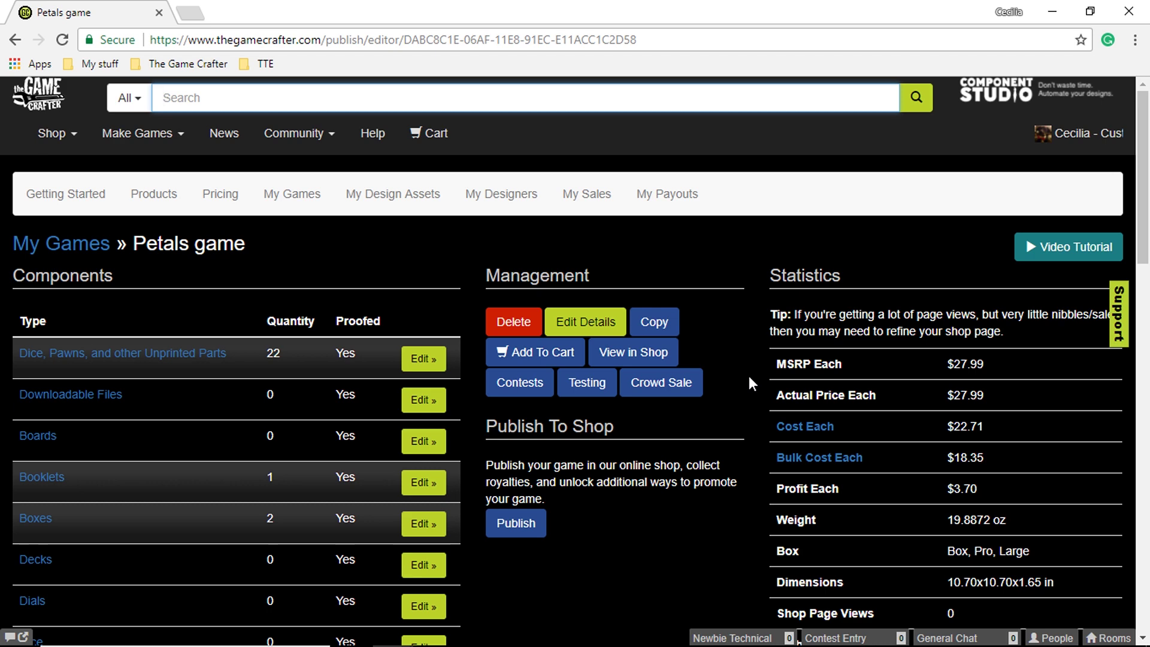
scroll(748, 375, "down", 3)
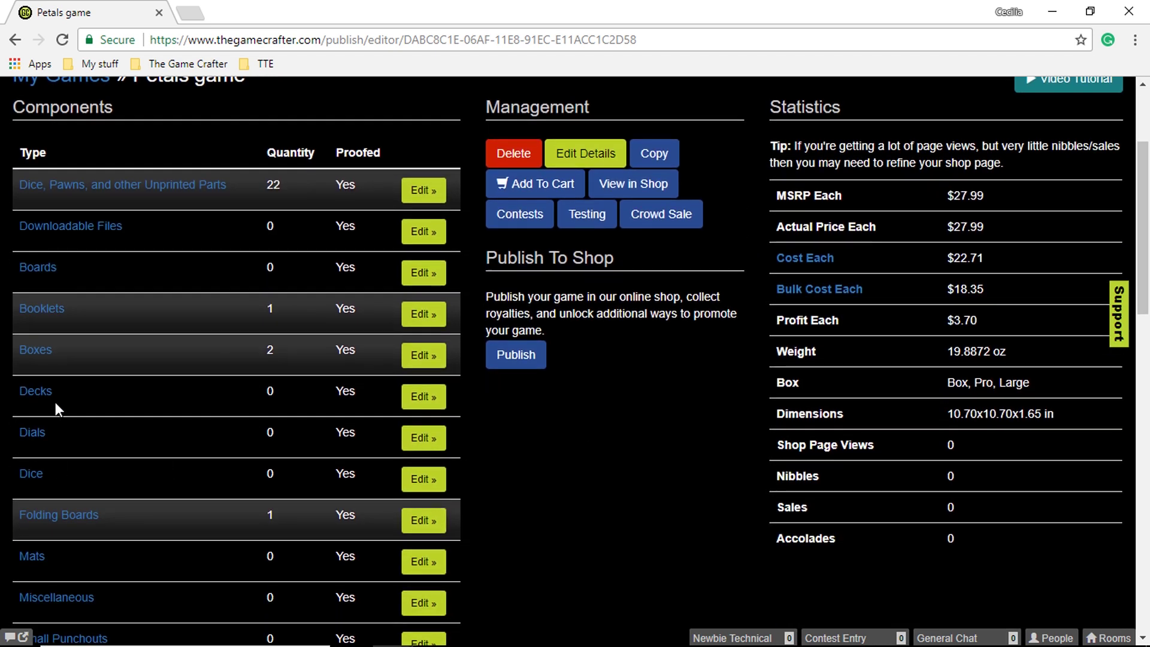
left_click(420, 400)
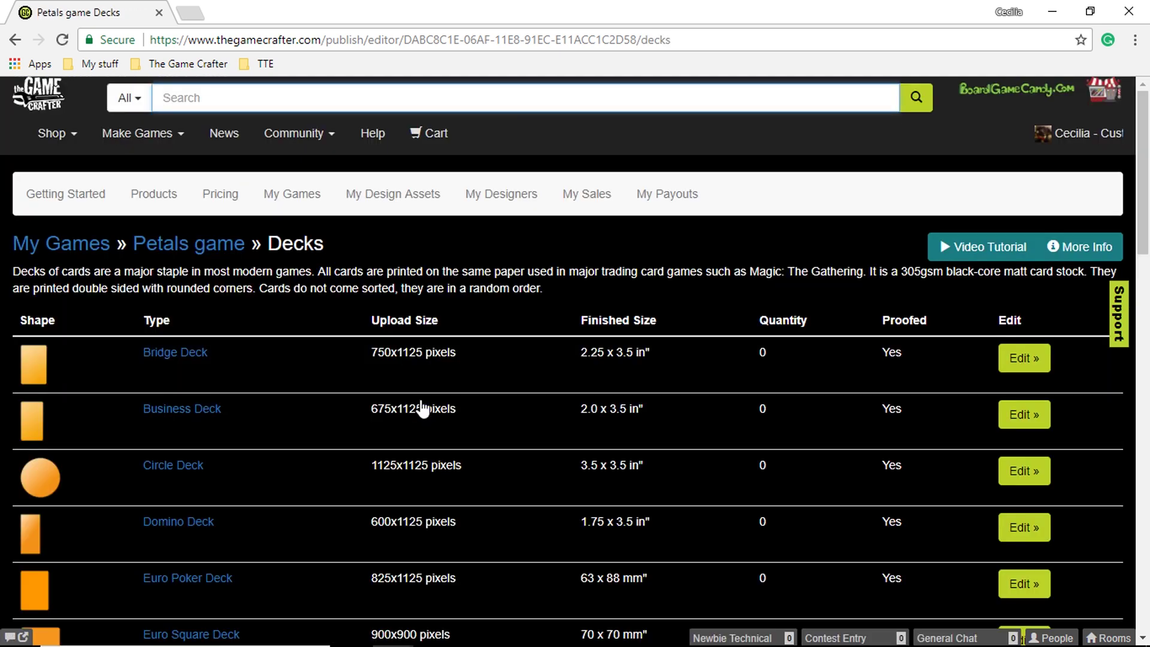
scroll(422, 409, "down", 8)
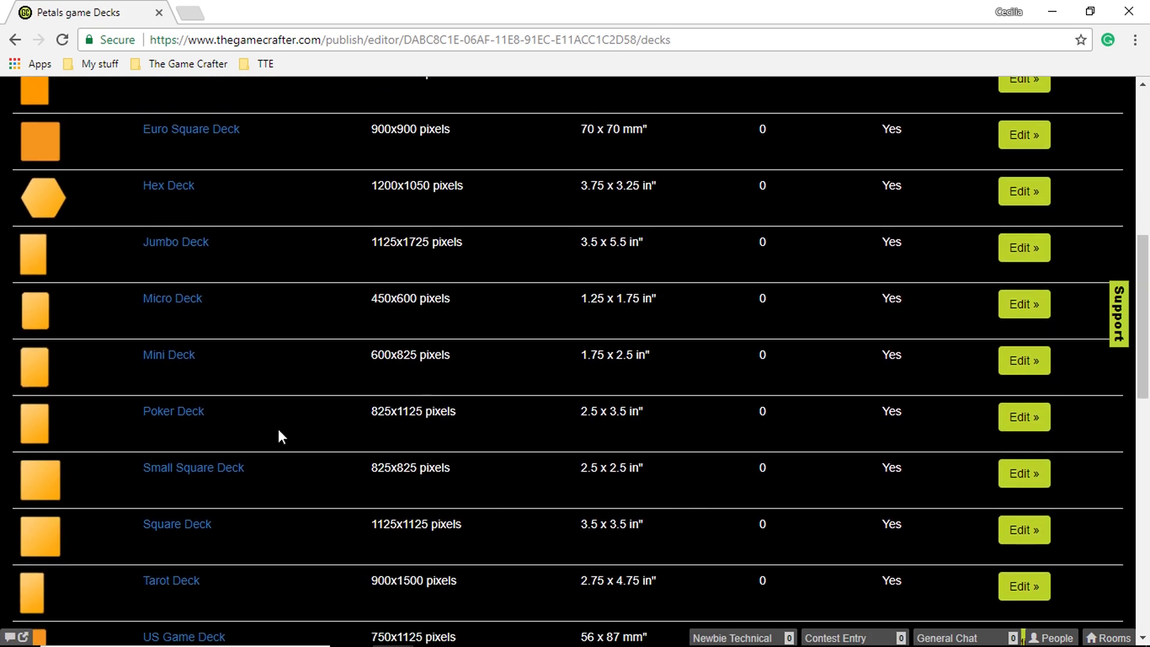
left_click(1039, 419)
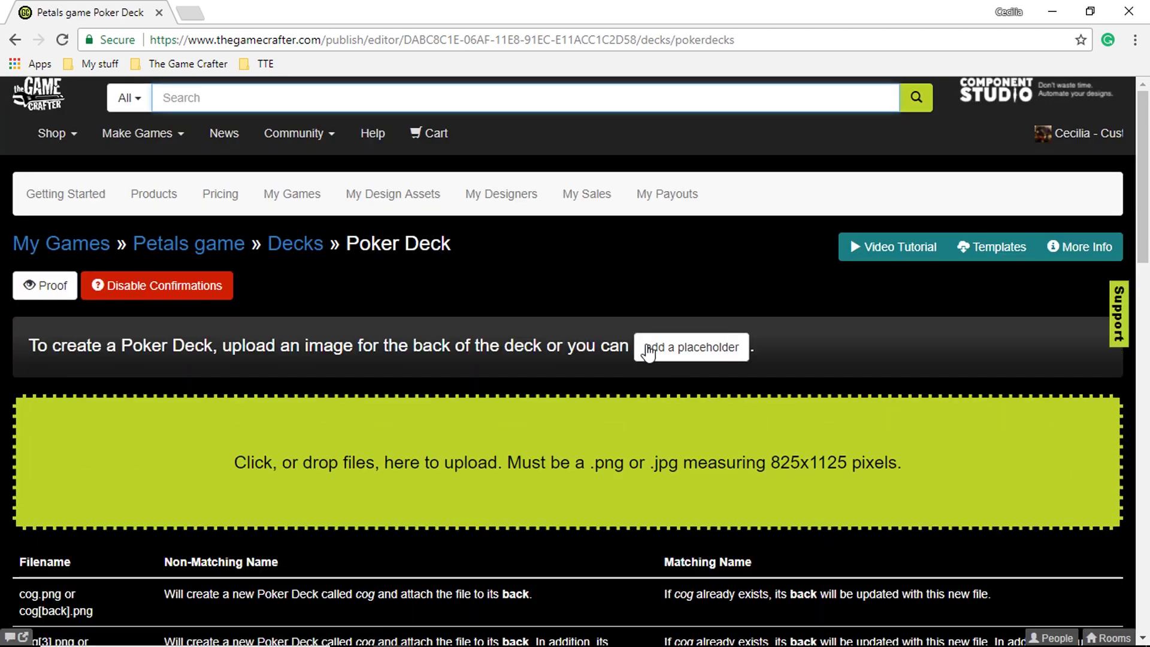
left_click(649, 352)
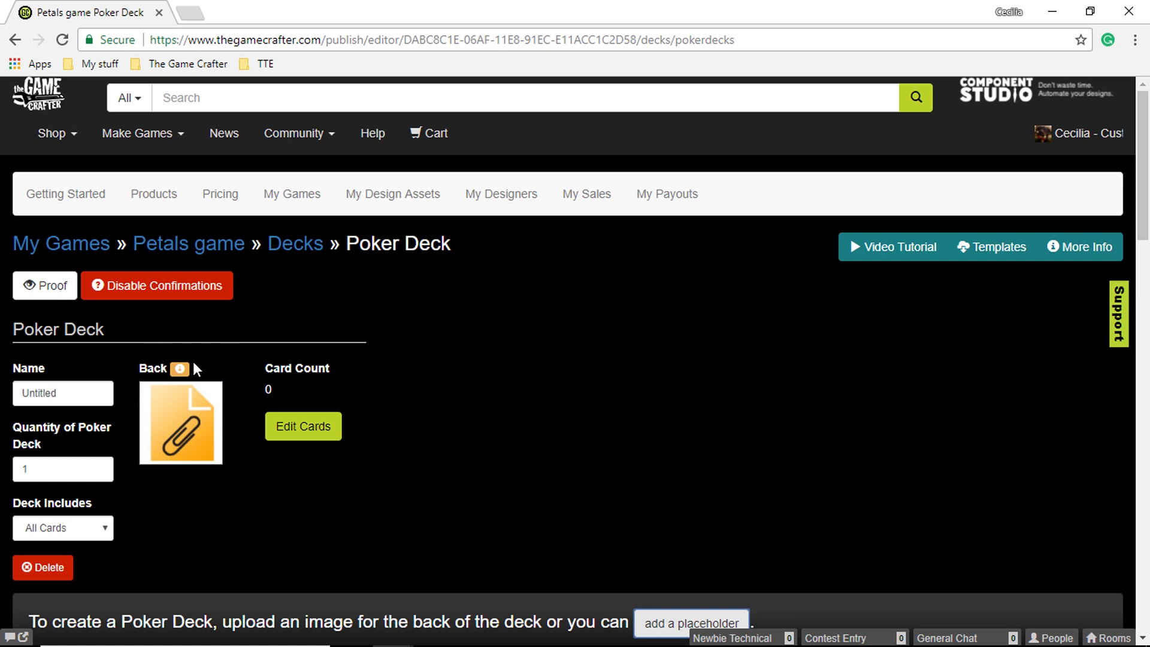
left_click(175, 418)
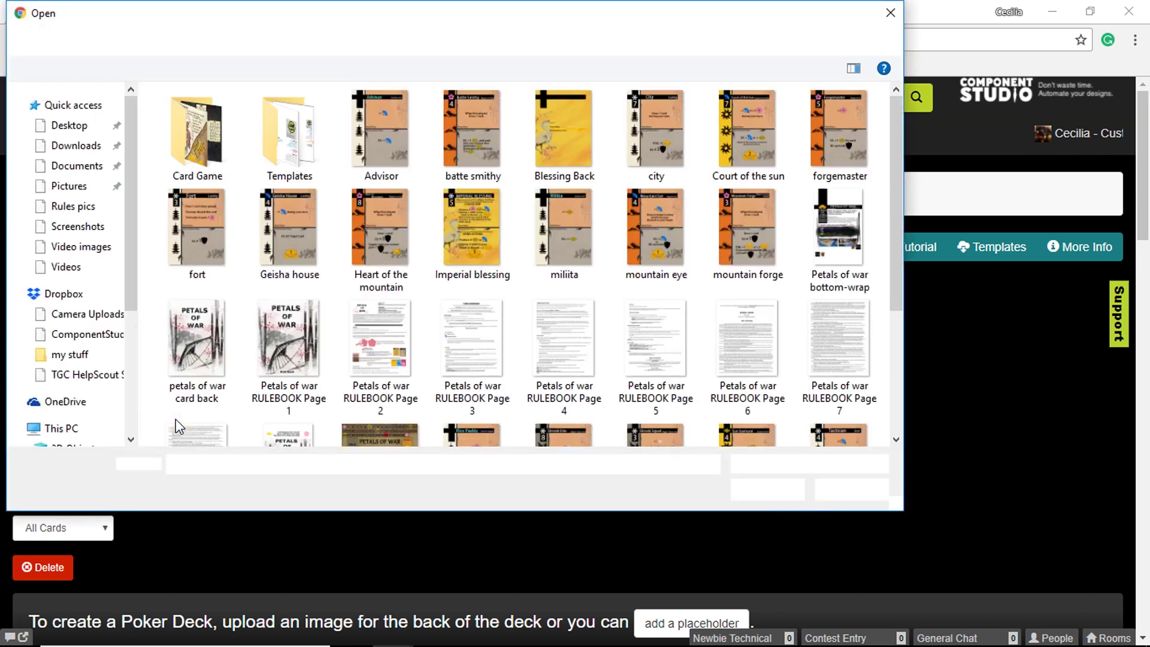
left_click(197, 346)
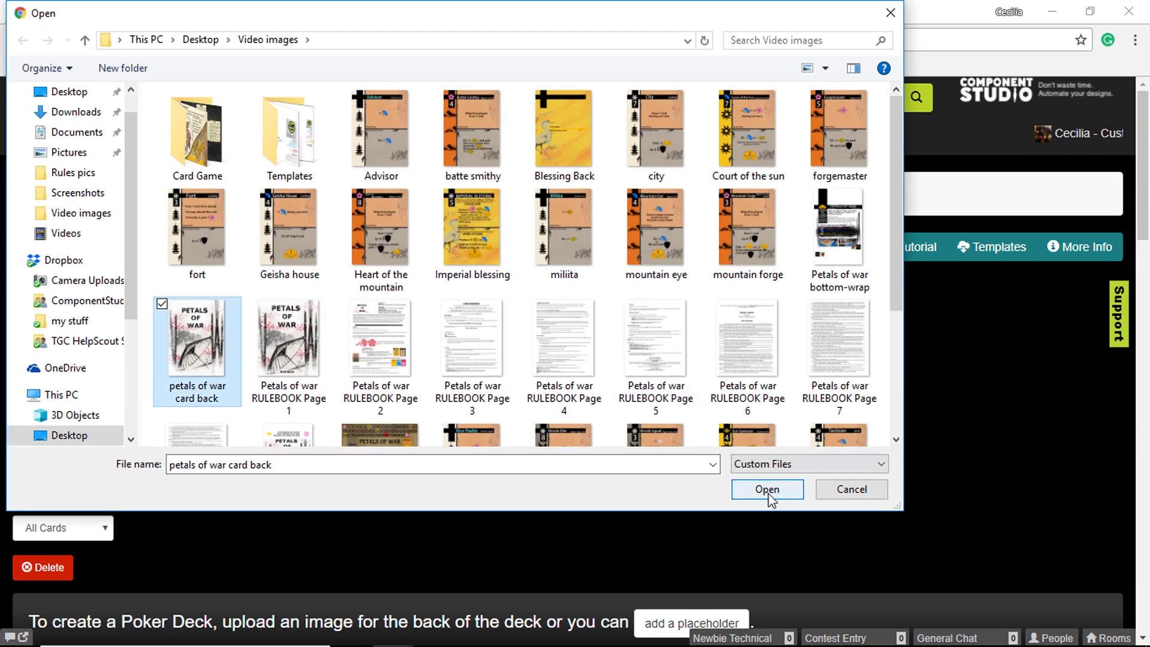
left_click(769, 491)
Proof the back image of the Poker Deck and approve it
left_click(185, 478)
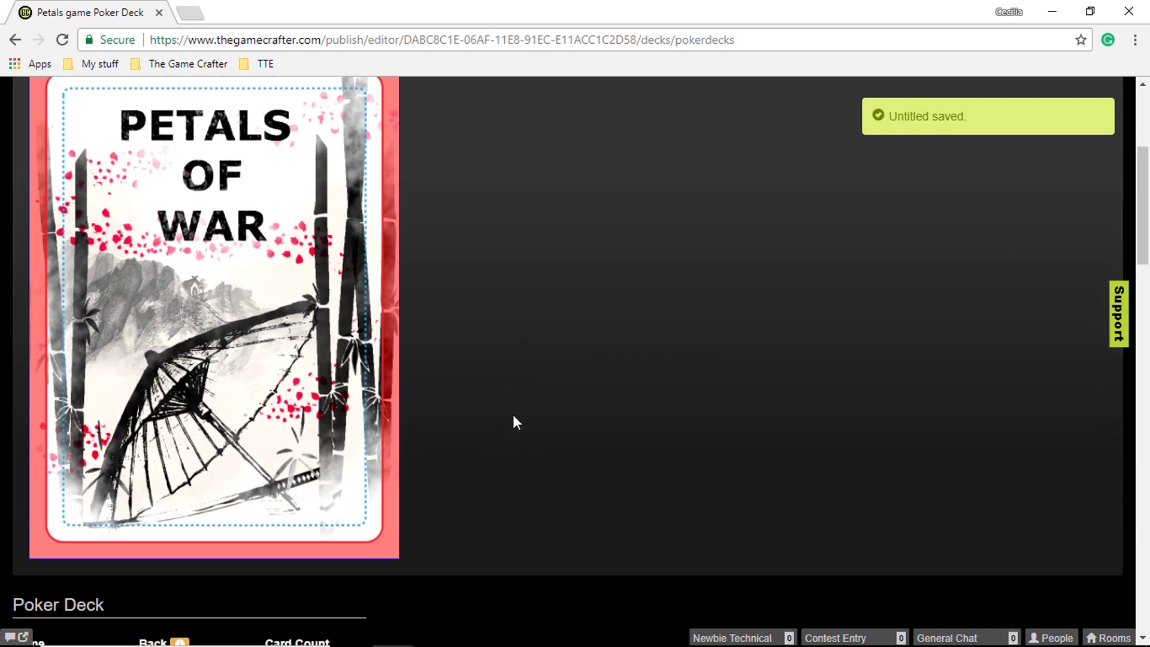
scroll(363, 435, "up", 1)
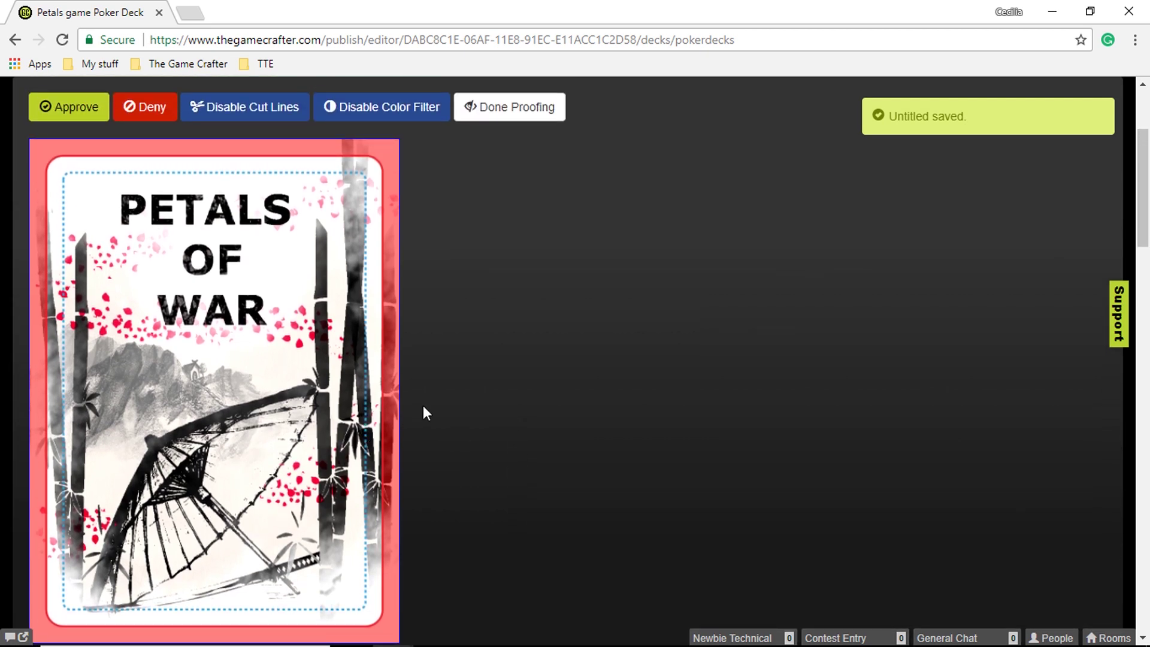
scroll(548, 398, "up", 2)
left_click(63, 187)
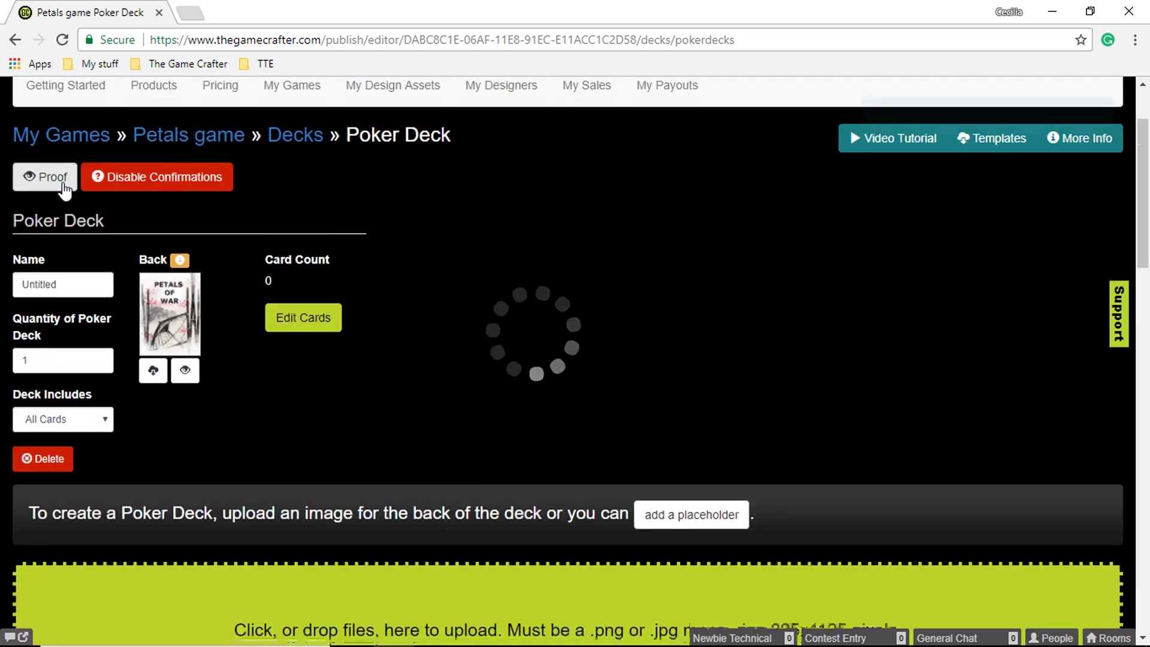
scroll(63, 184, "down", 2)
scroll(593, 372, "up", 2)
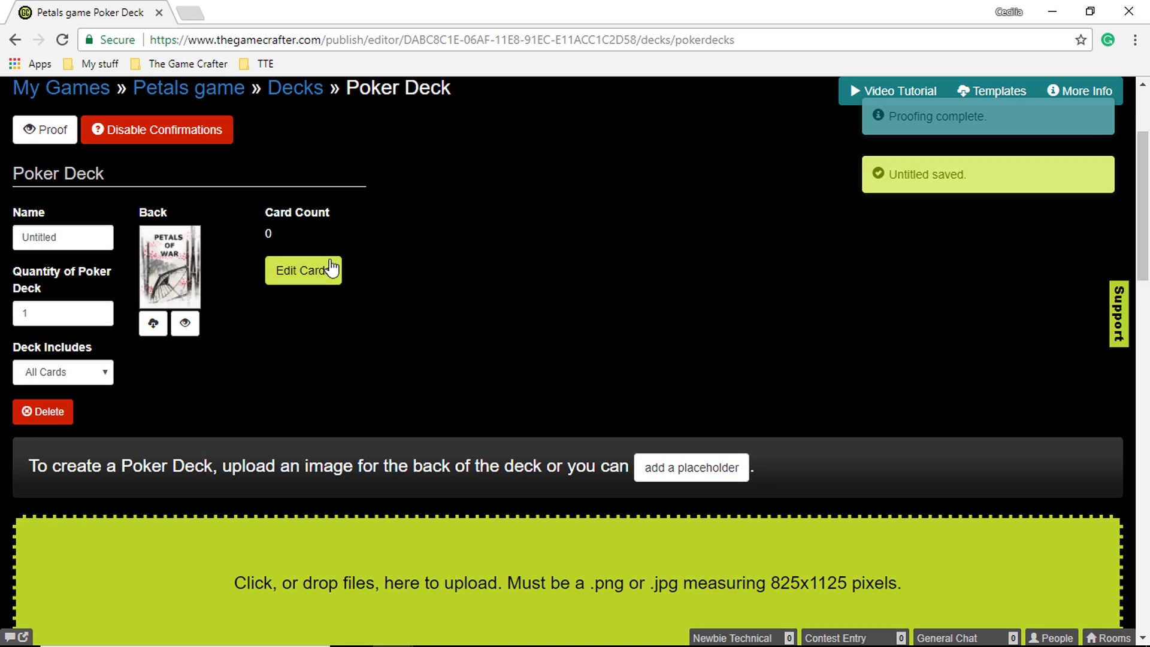
Start a card face upload for the Poker Deck and select Advisor, batte smithy, city, Court of the sun, forgemaster and fort
left_click(312, 277)
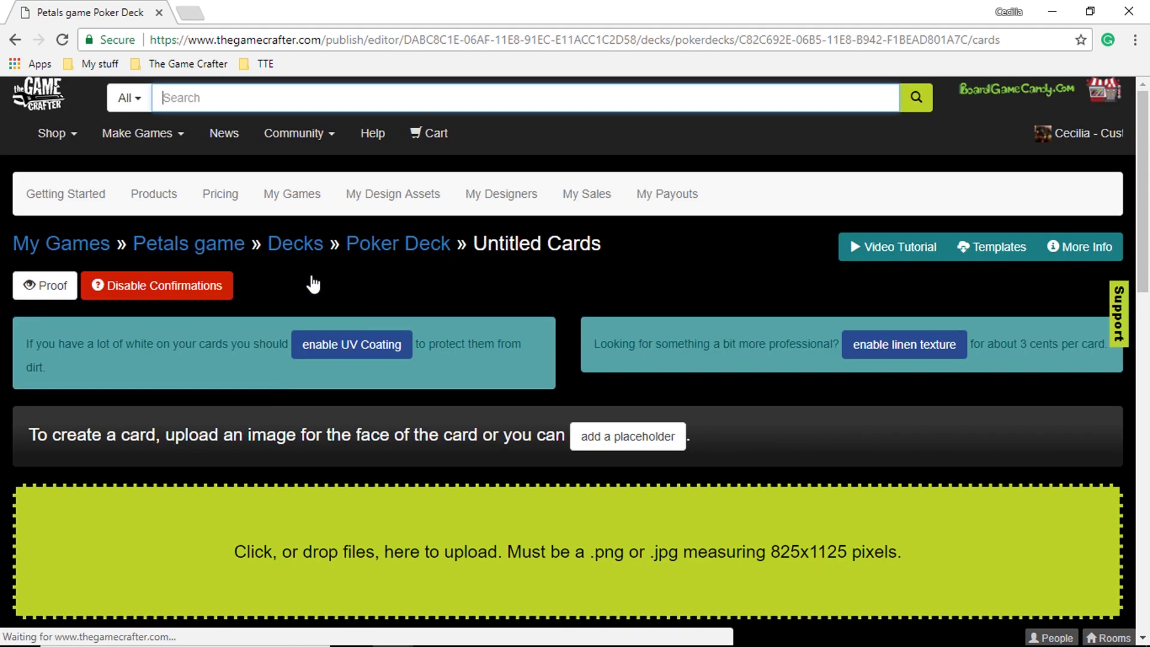
scroll(312, 283, "down", 3)
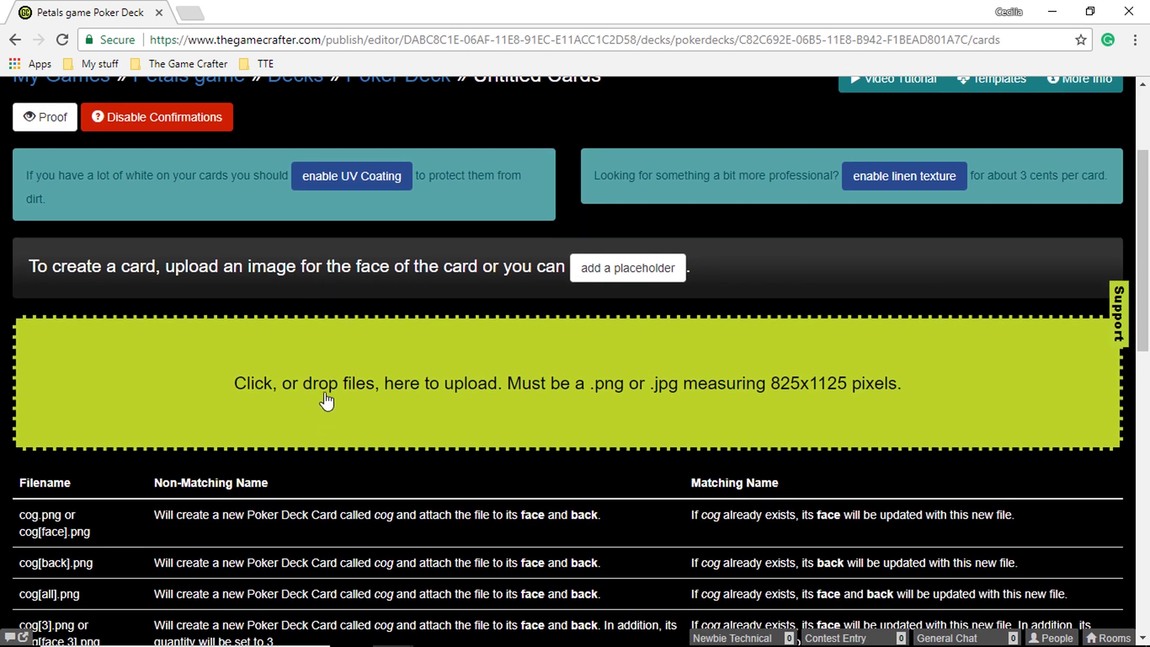
left_click(554, 407)
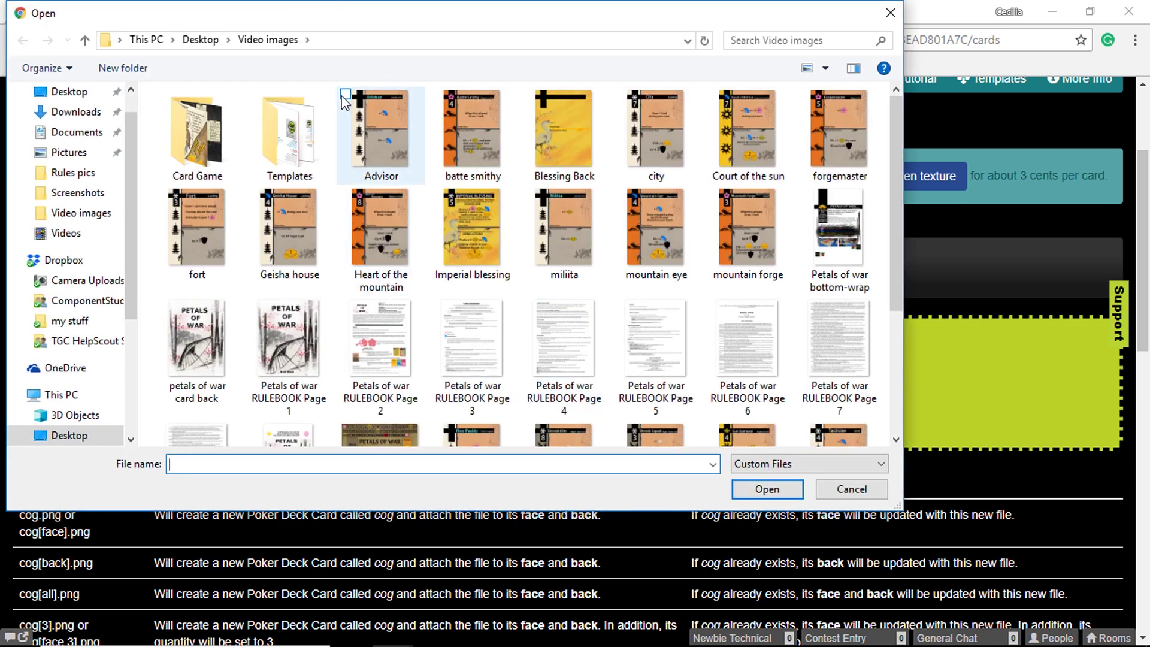
left_click(343, 95)
left_click(438, 95)
left_click(622, 95)
left_click(812, 97)
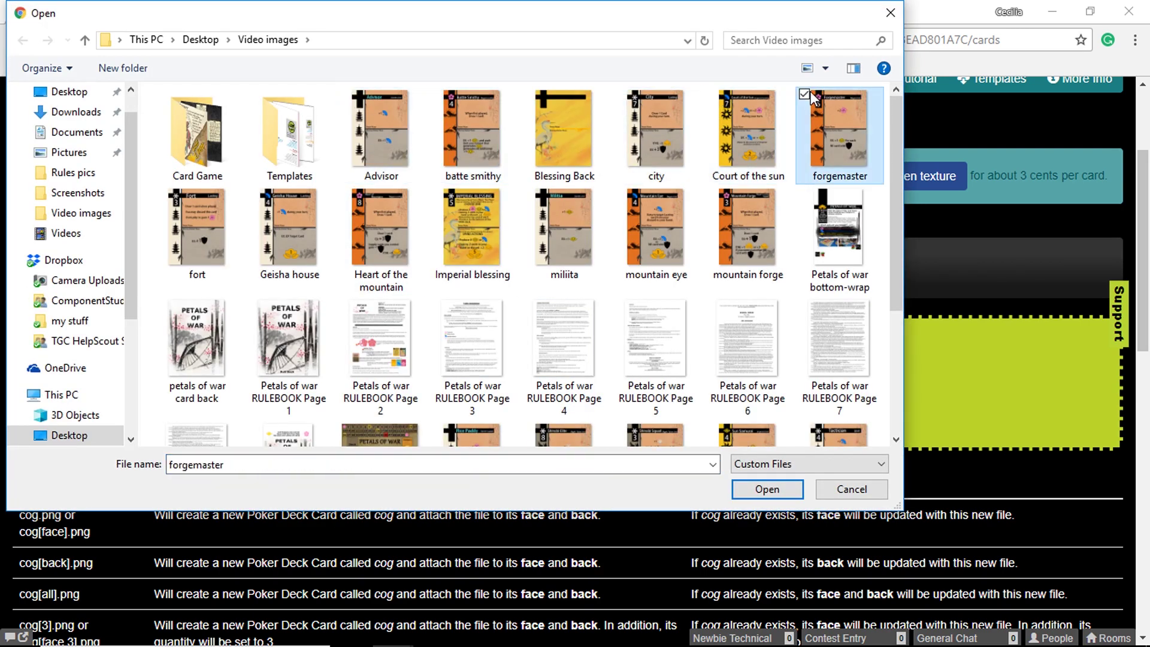
left_click(711, 94)
left_click(620, 94)
left_click(437, 94)
left_click(345, 94)
left_click(162, 192)
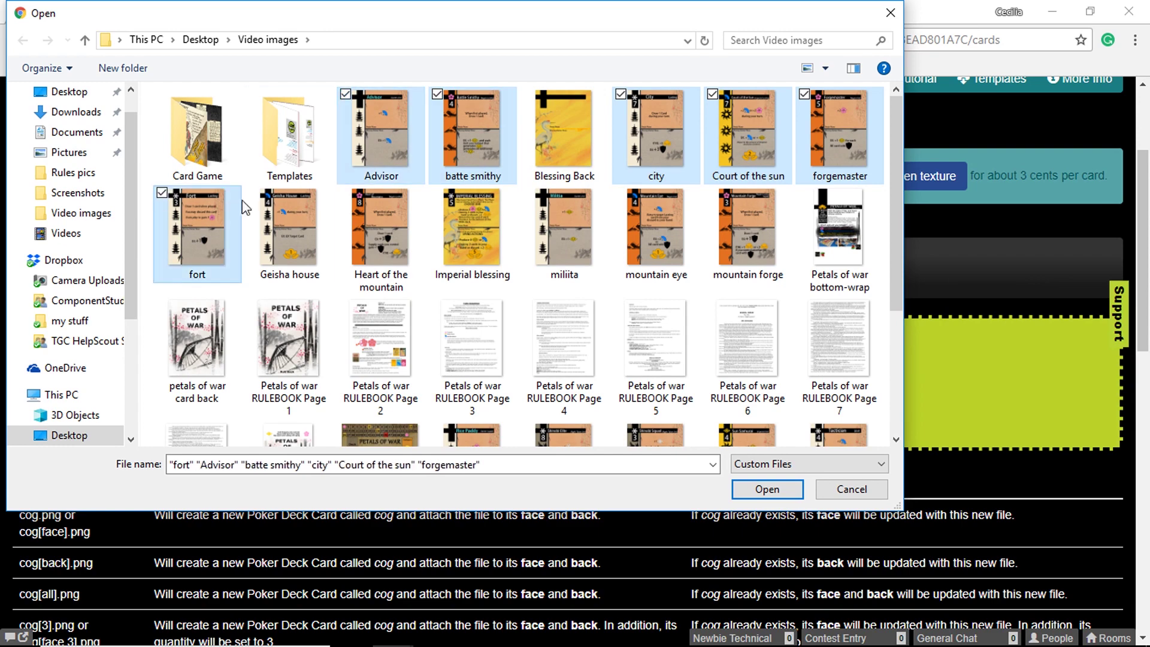
Extend the file selection with Geisha house, Heart of the mountain, Imperial blessing, miliita, mountain eye and mountain forge
left_click(253, 192)
left_click(345, 192)
left_click(437, 192)
left_click(529, 193)
left_click(620, 192)
left_click(711, 192)
Add Rice paddy, Shinobi elete, Shinobi squad, sun samurai, Tatication and tax collector to the selection and upload all the chosen card faces
scroll(437, 235, "down", 3)
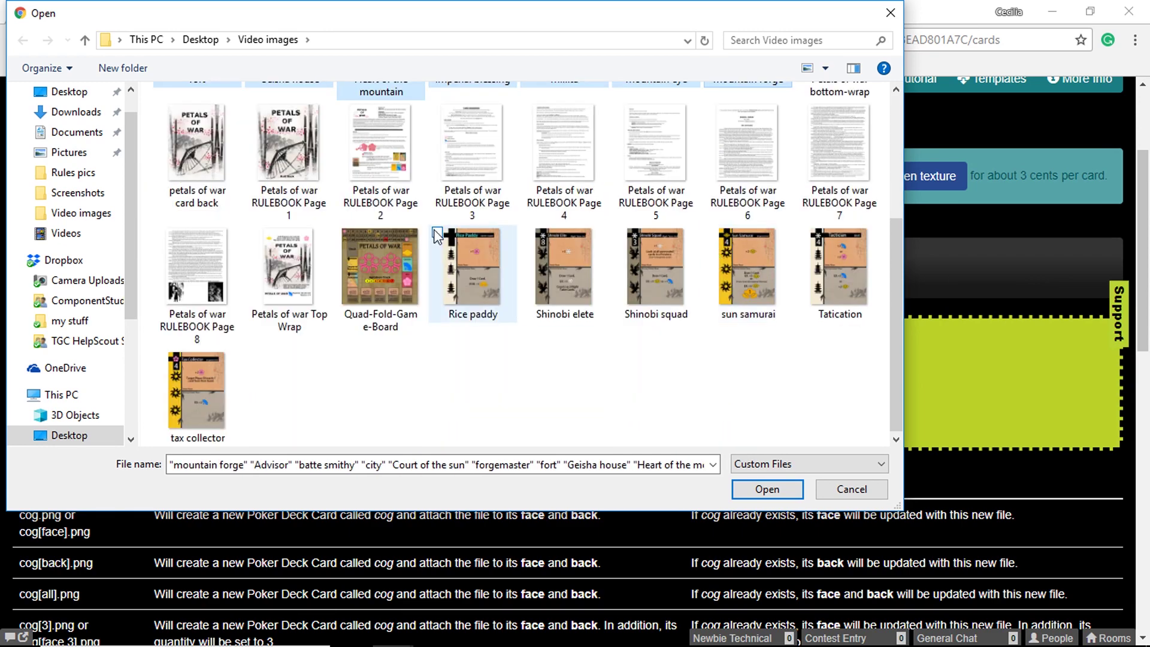
left_click(437, 234)
left_click(528, 233)
left_click(621, 233)
left_click(712, 233)
left_click(803, 233)
left_click(162, 357)
left_click(767, 489)
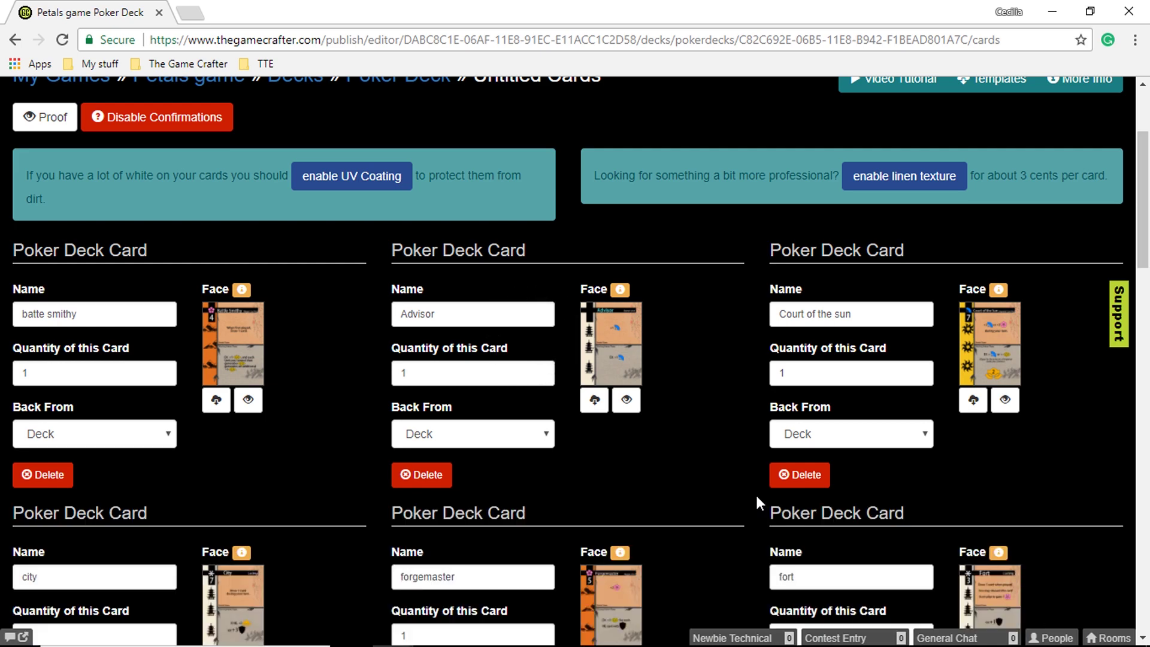
Proof the Poker Deck's uploaded card faces starting with batte smithy and approve each one through tax collector
scroll(756, 496, "down", 10)
scroll(756, 497, "down", 8)
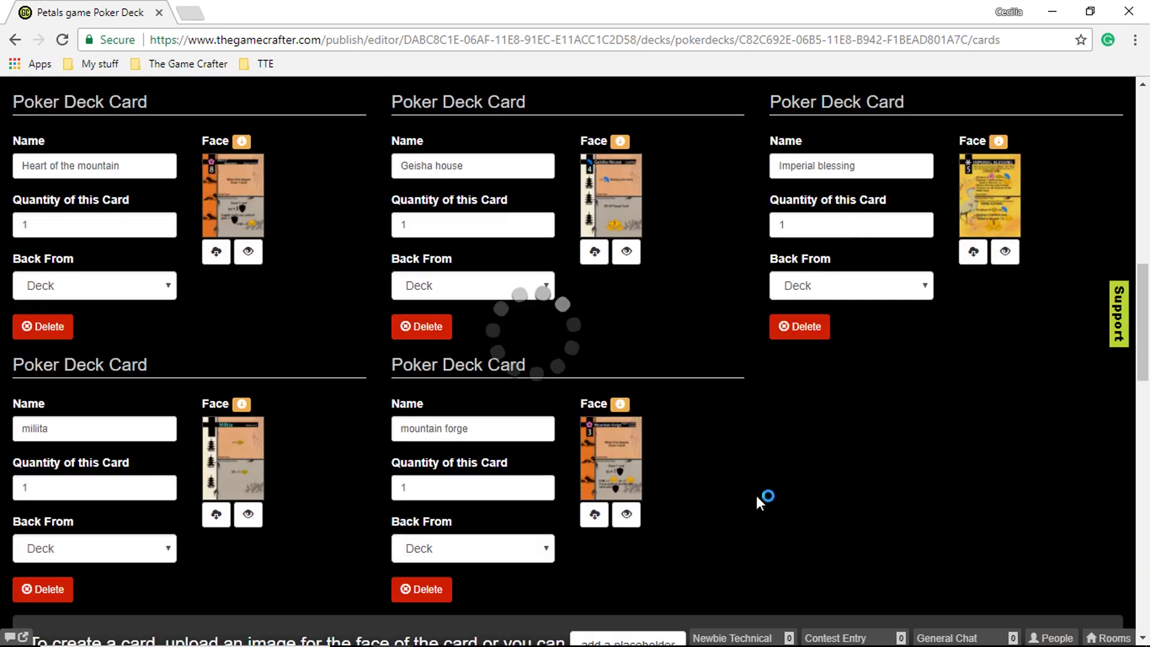
scroll(755, 493, "up", 18)
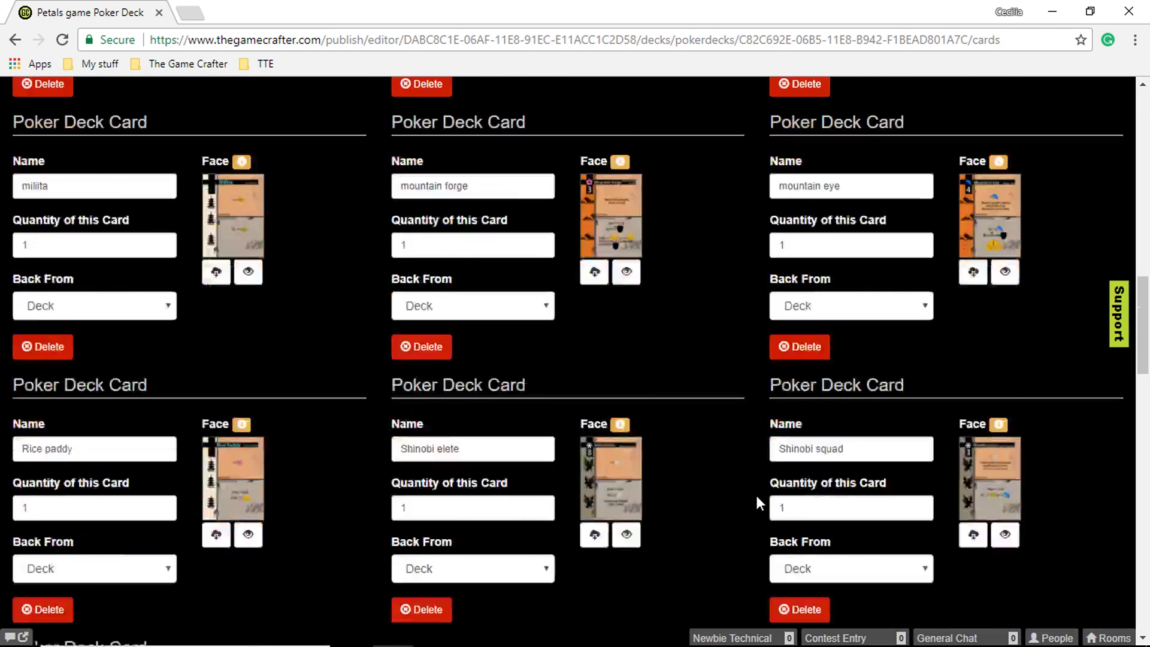
scroll(732, 503, "down", 2)
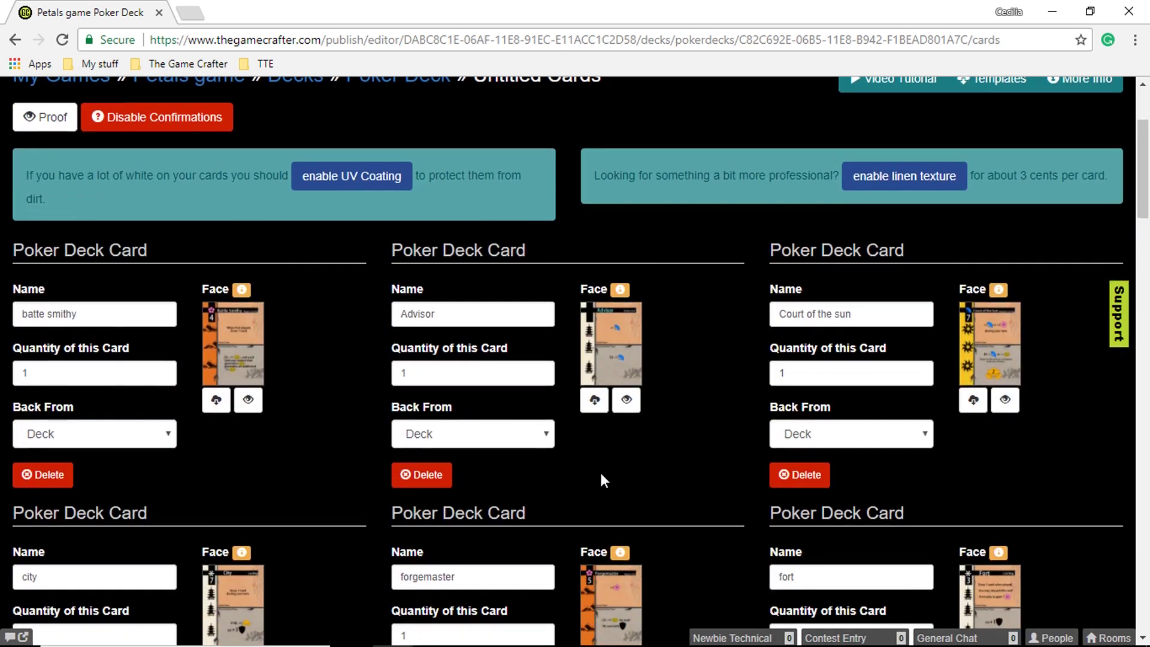
left_click(249, 401)
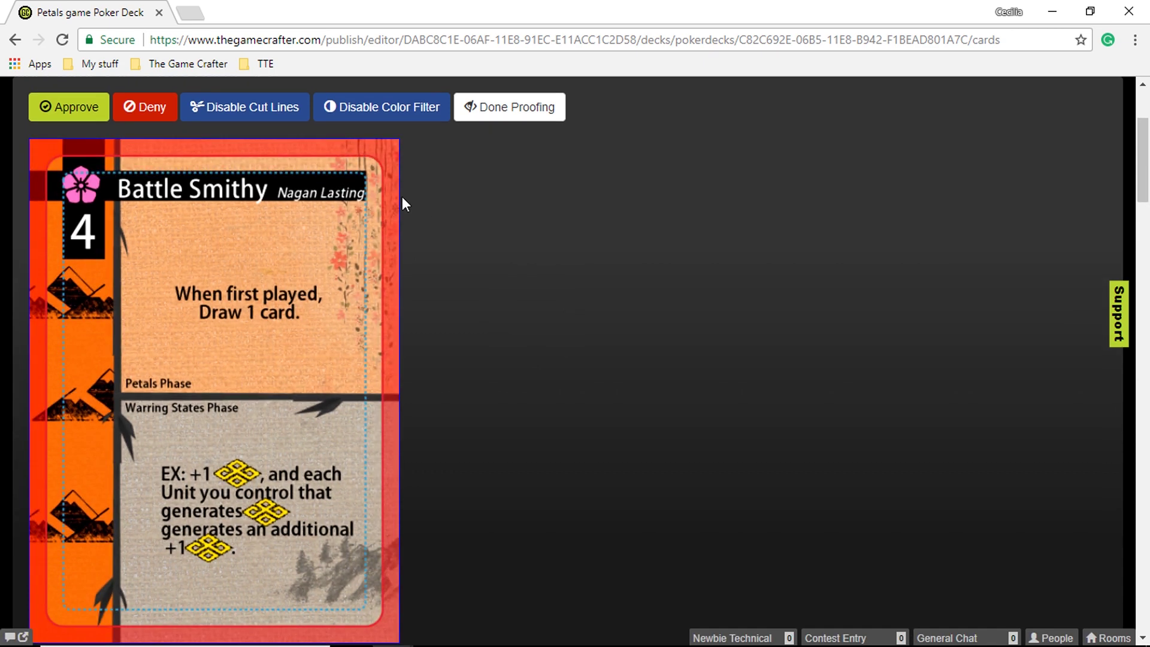
left_click(57, 111)
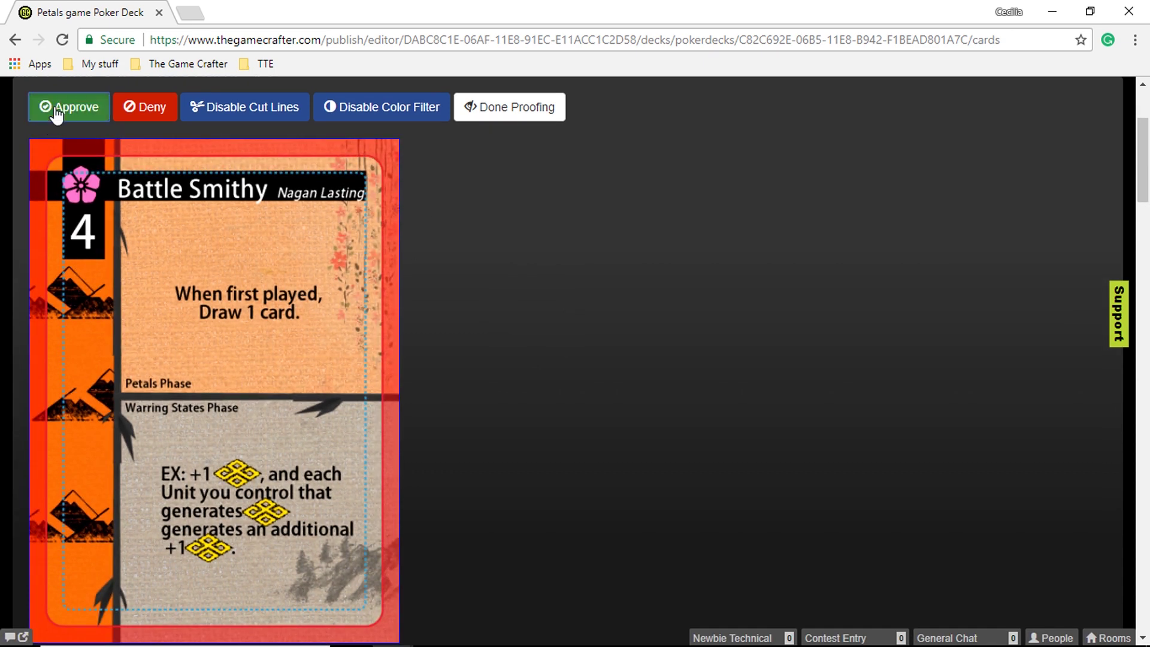
left_click(57, 111)
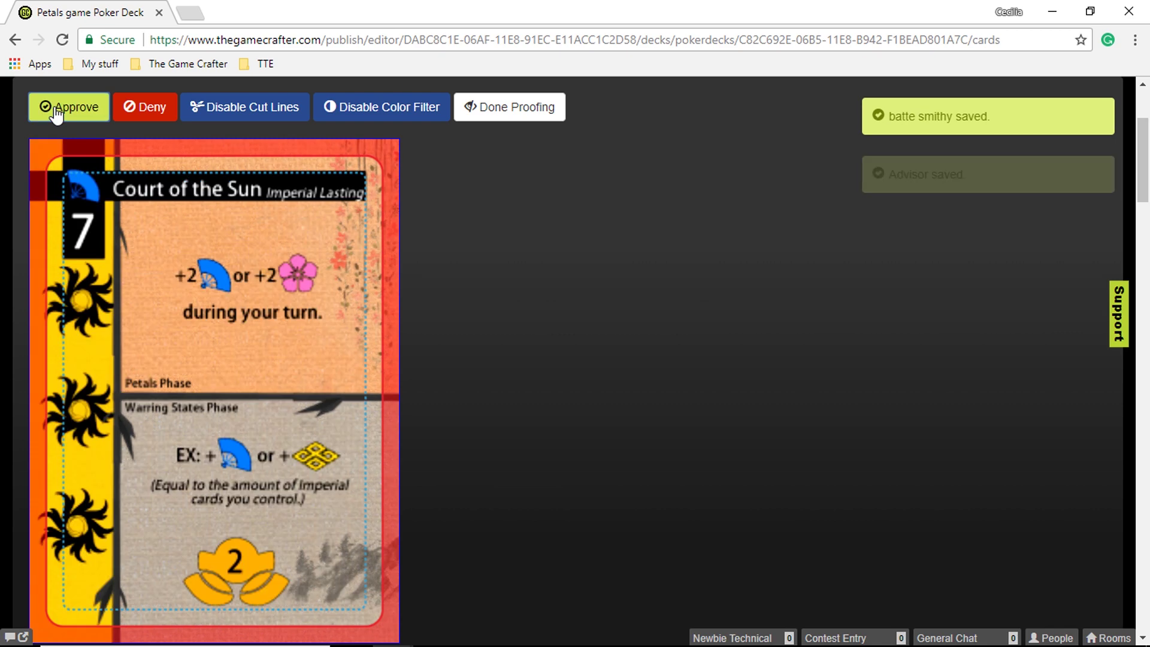
left_click(57, 110)
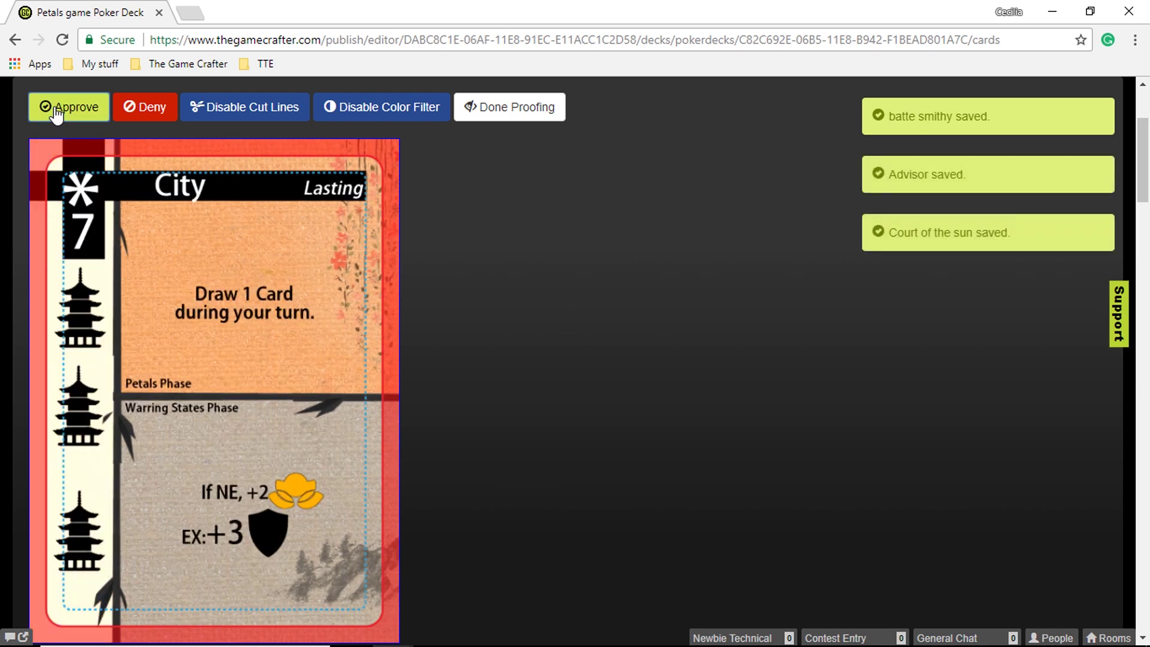
left_click(57, 110)
left_click(57, 111)
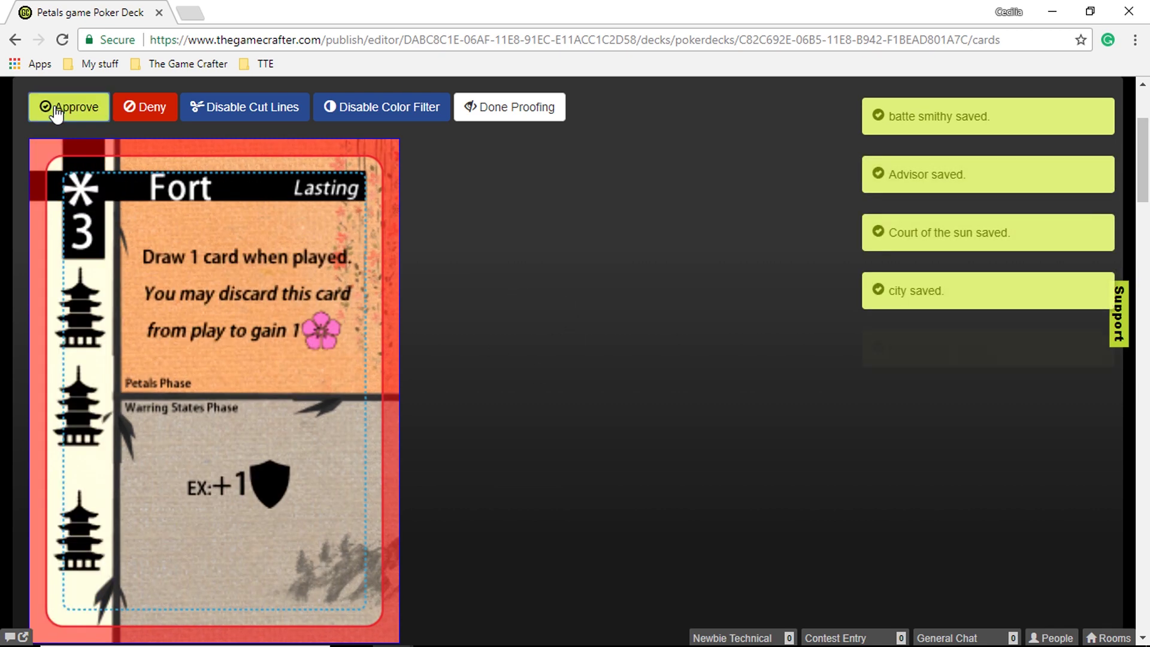
left_click(57, 111)
left_click(57, 111)
left_click(57, 111)
left_click(57, 111)
left_click(57, 111)
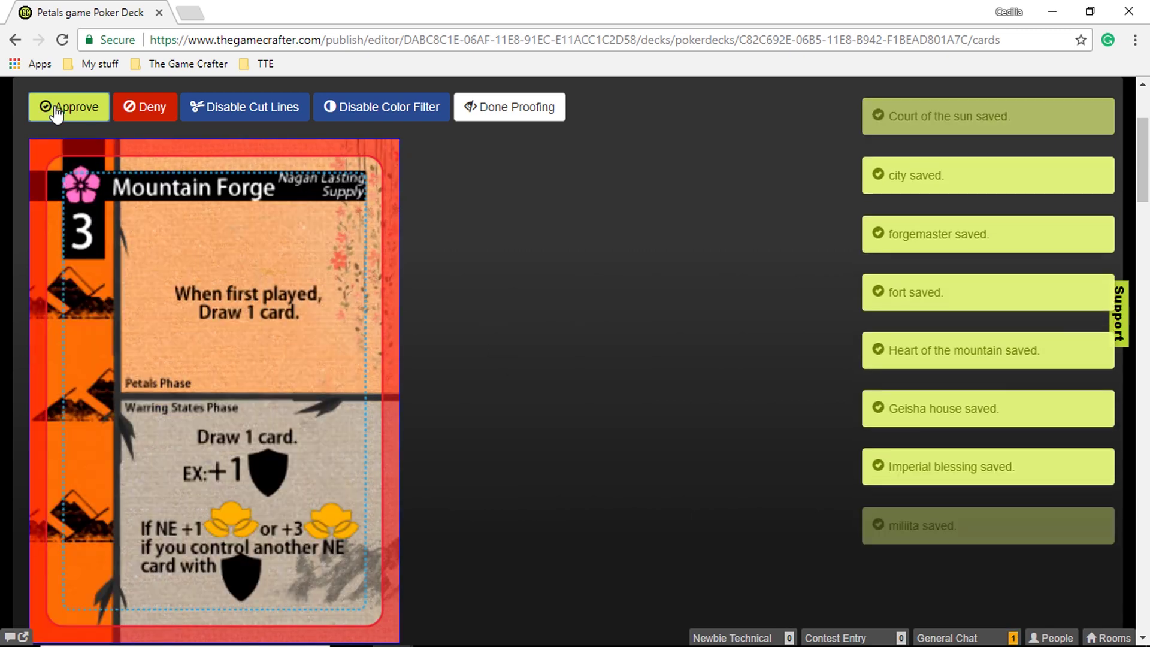
left_click(57, 111)
left_click(56, 110)
left_click(57, 111)
left_click(57, 111)
left_click(57, 111)
left_click(57, 111)
left_click(57, 111)
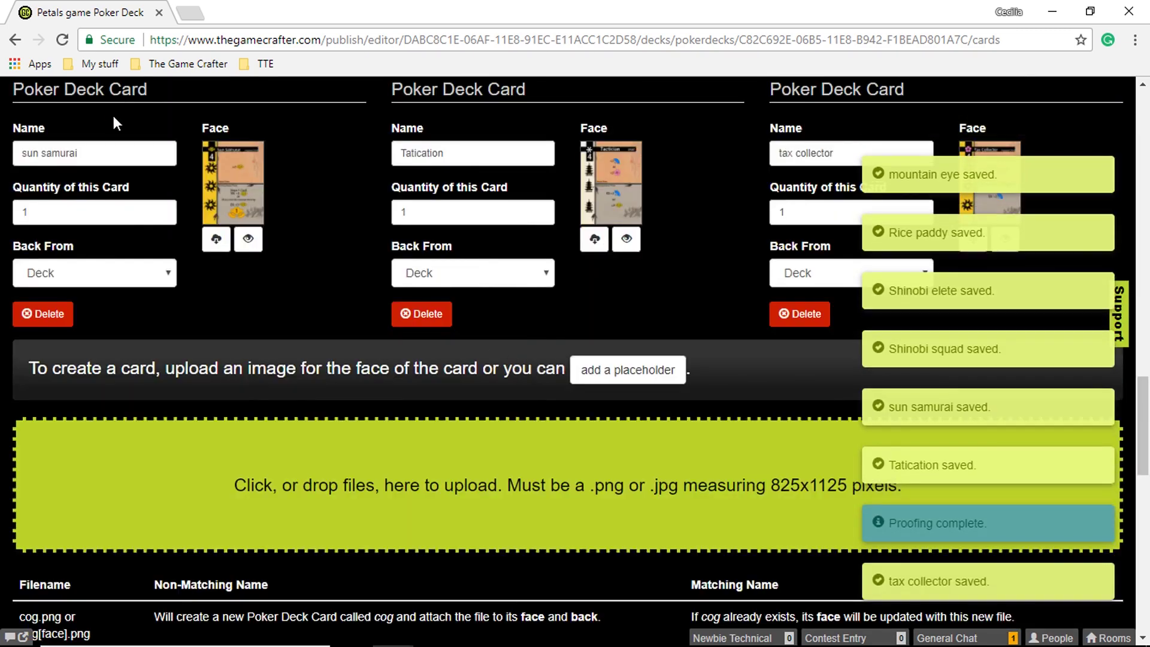
Set the Imperial blessing card to take its back from Card instead of Deck
scroll(689, 337, "up", 4)
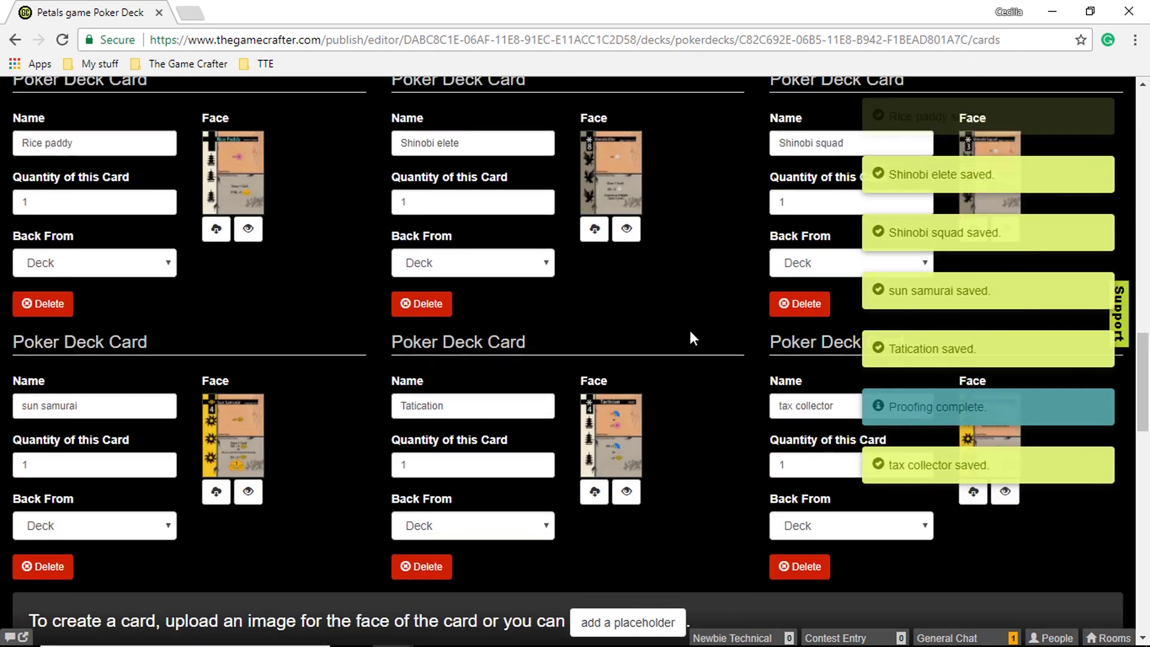
scroll(693, 338, "up", 12)
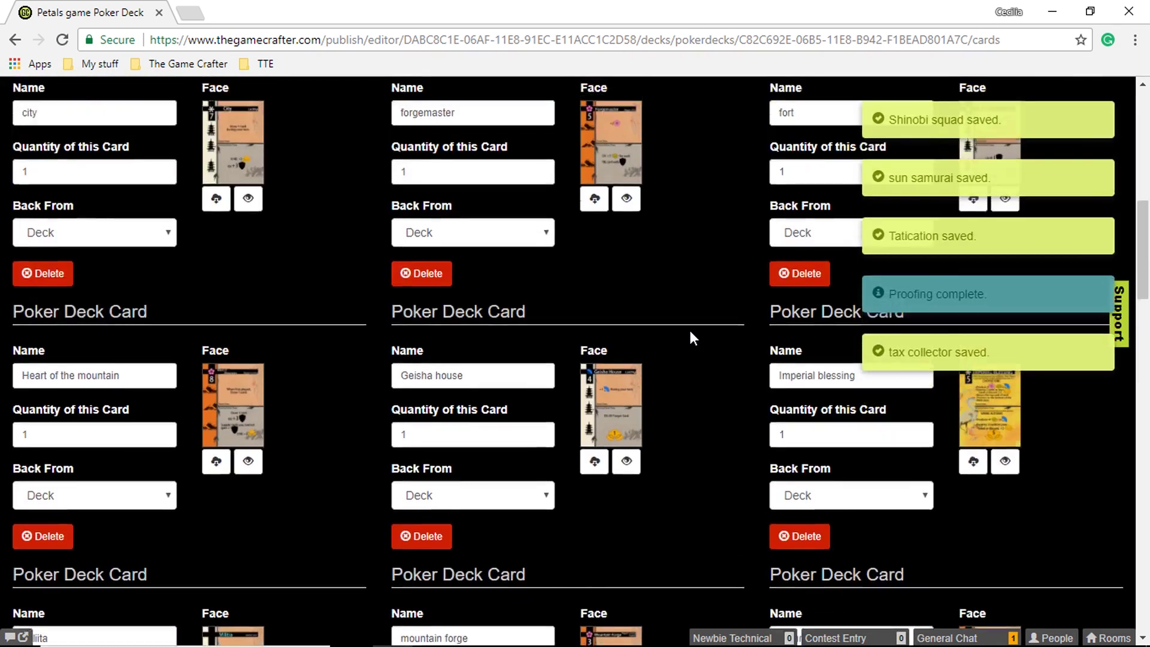
scroll(690, 332, "up", 1)
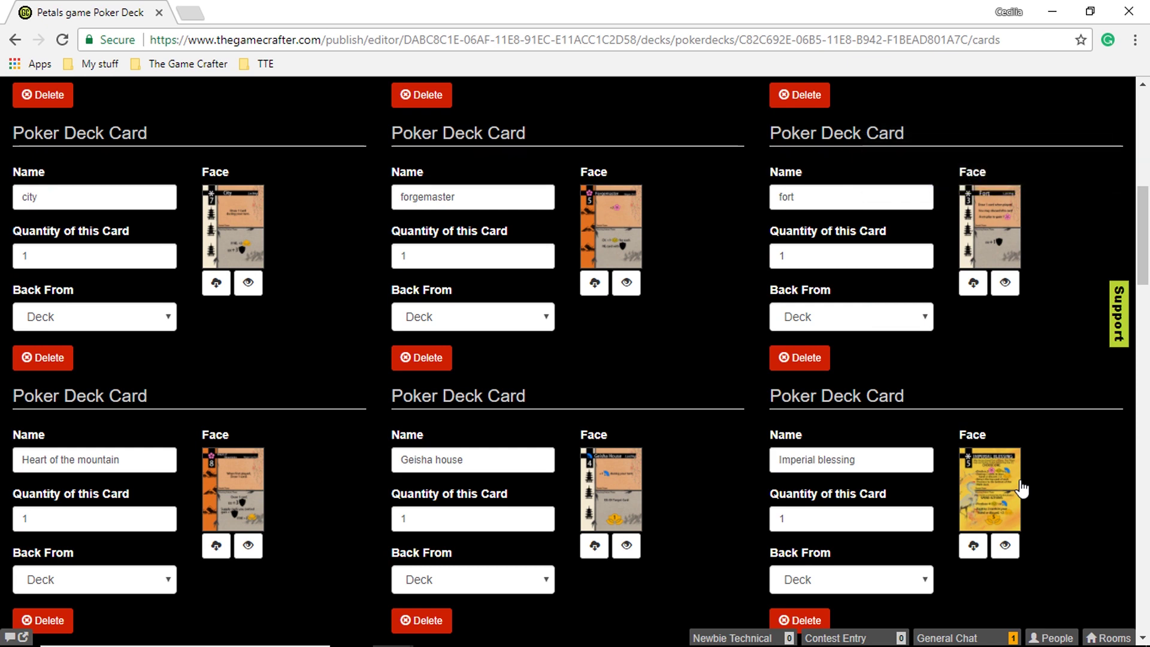
scroll(1024, 488, "down", 1)
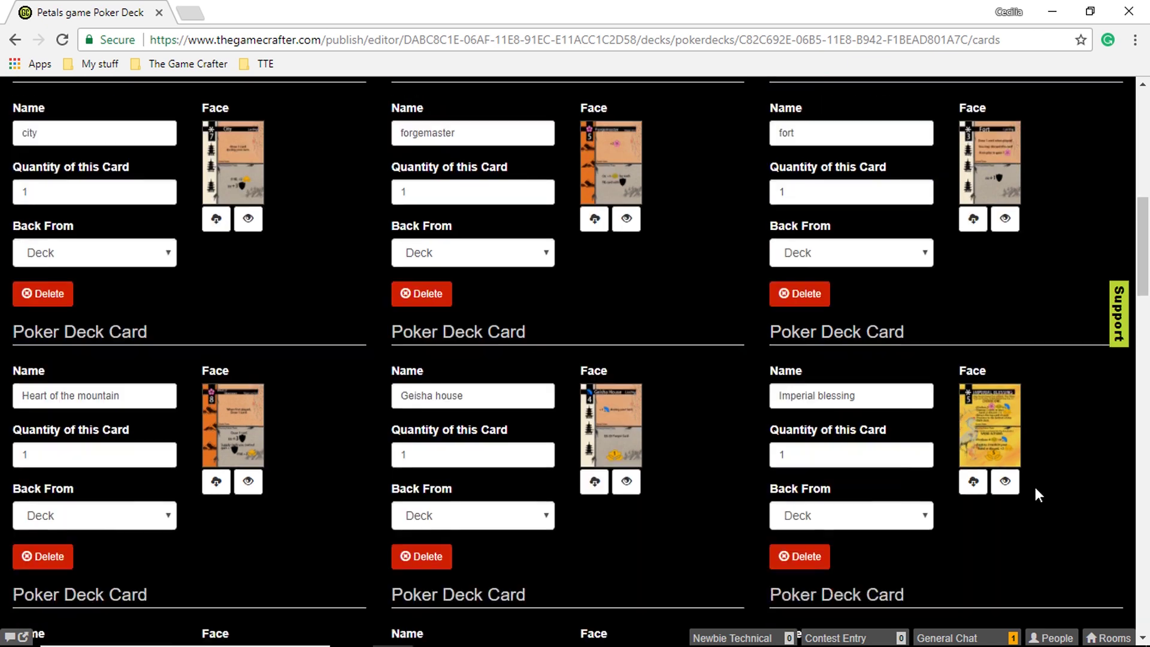
left_click(896, 502)
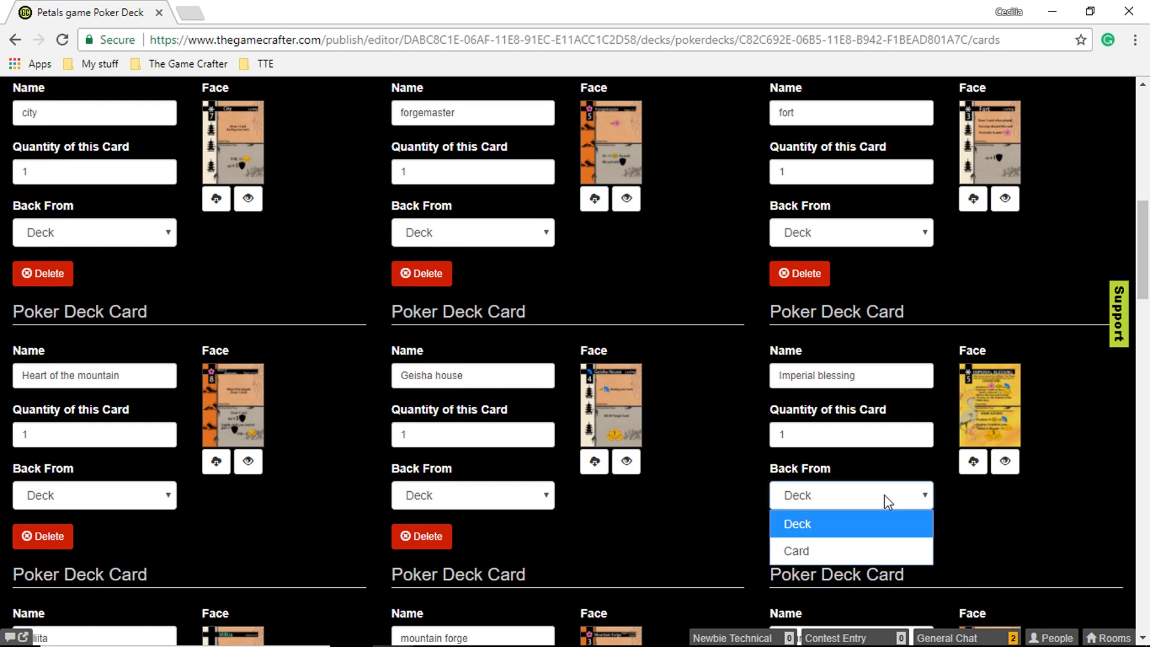
left_click(811, 552)
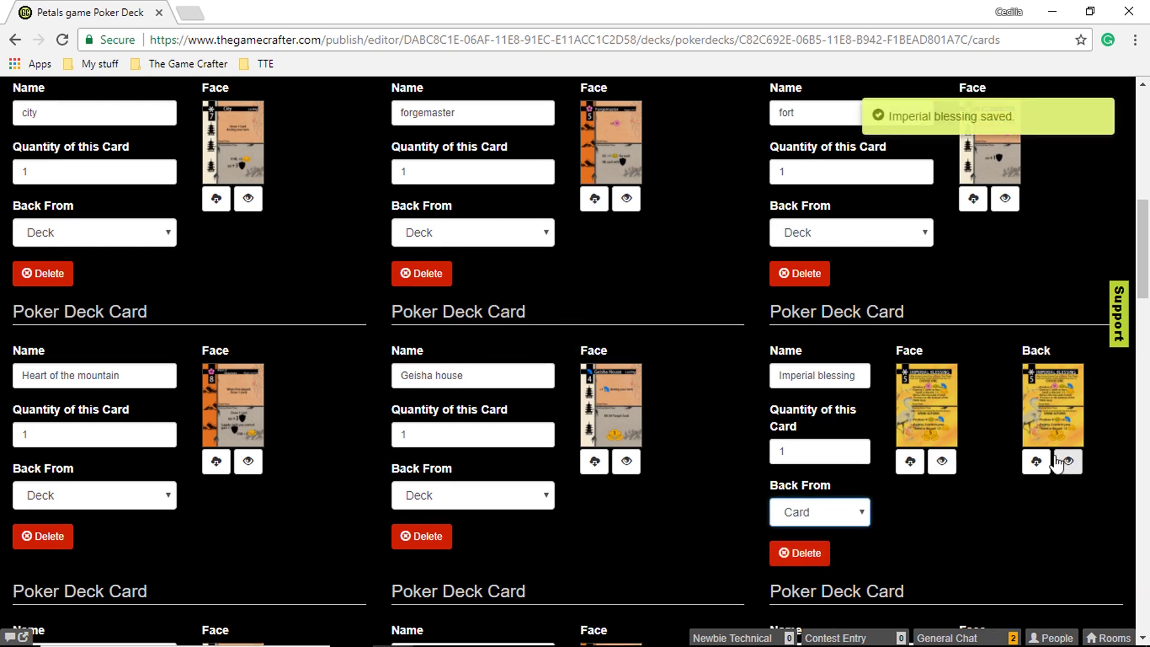
Upload the Blessing Back image from the Video images folder as the Imperial blessing card's back
left_click(1051, 412)
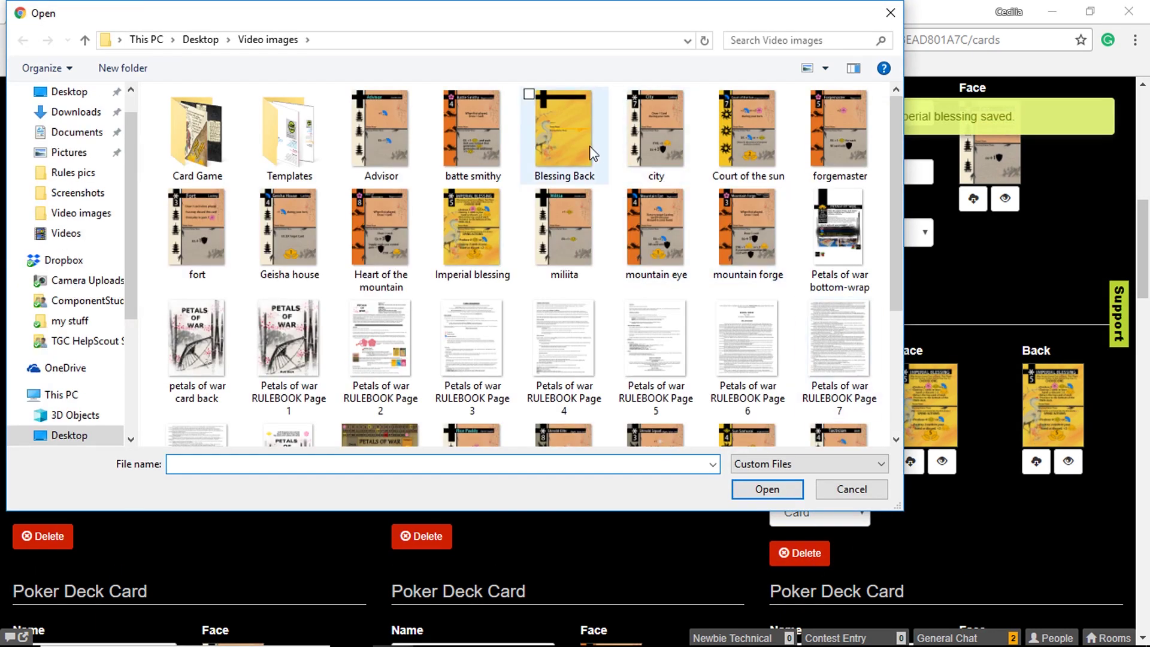
left_click(574, 143)
left_click(765, 489)
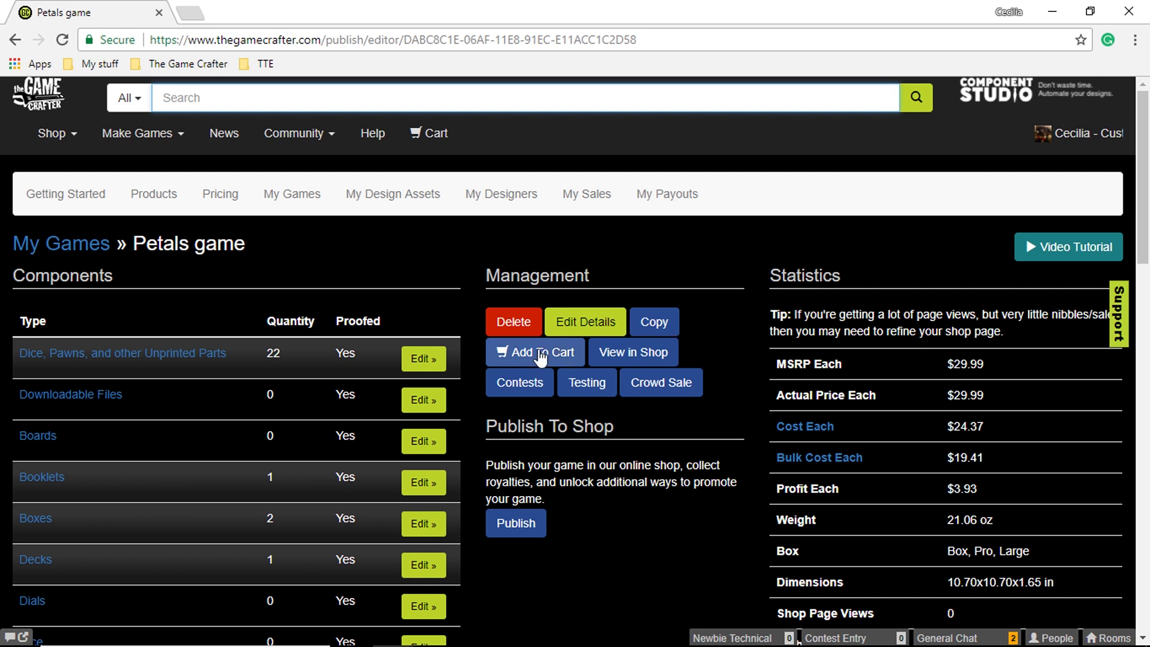
Add one copy of Petals game to the shopping cart and proceed to checkout from the cart
left_click(541, 355)
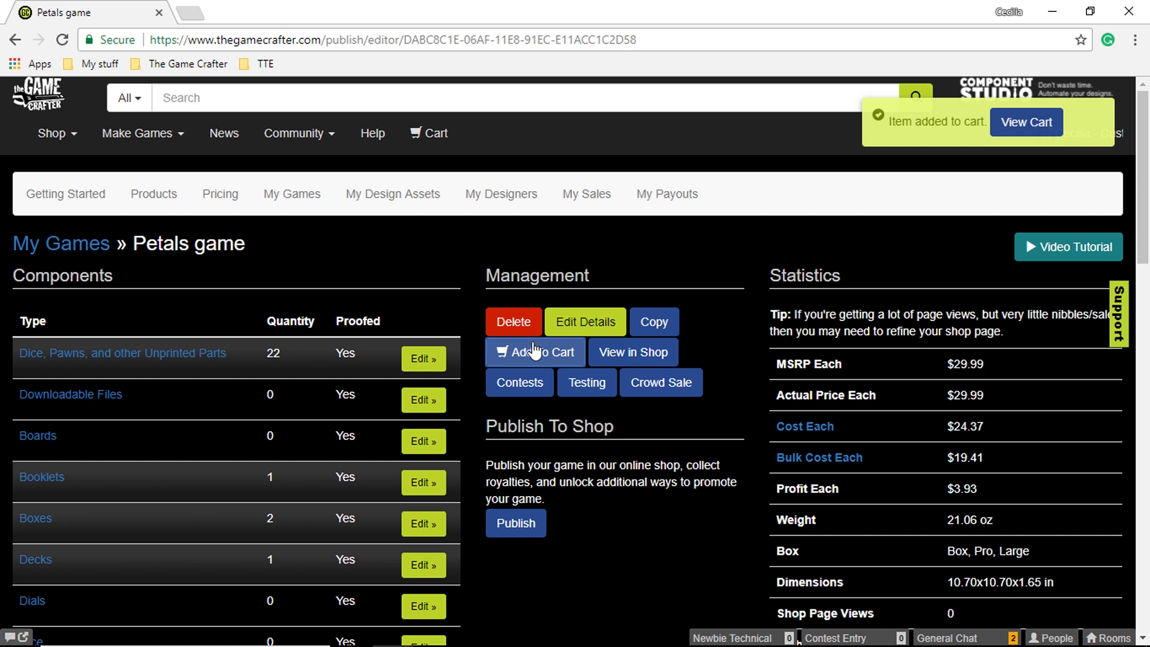
left_click(429, 137)
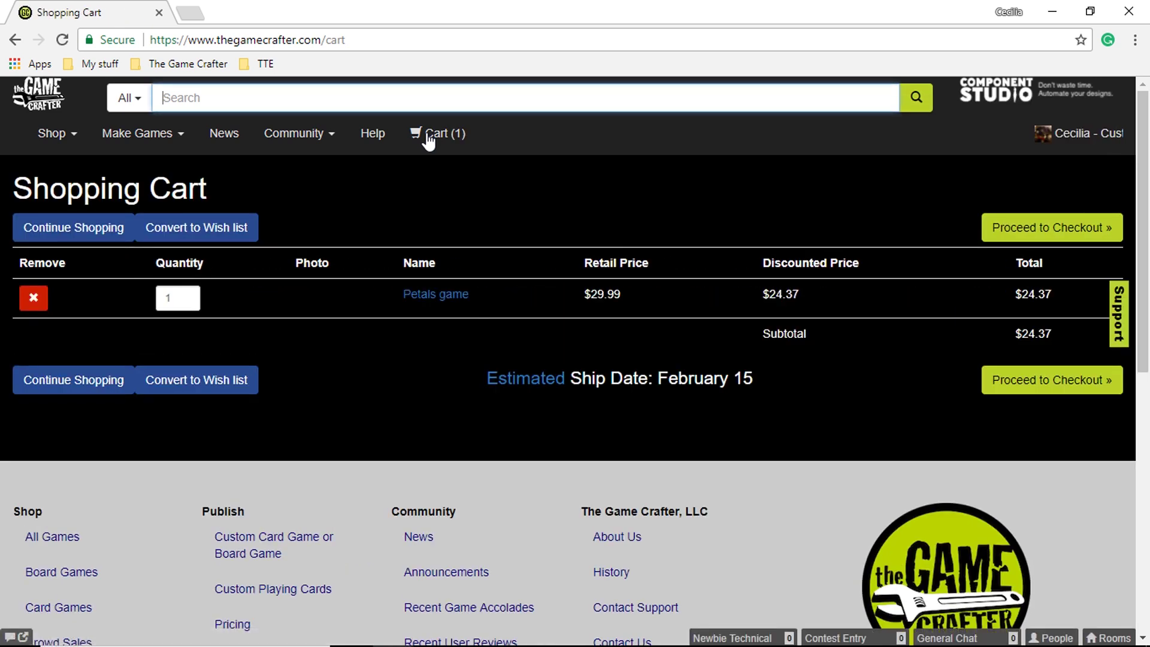
left_click(180, 299)
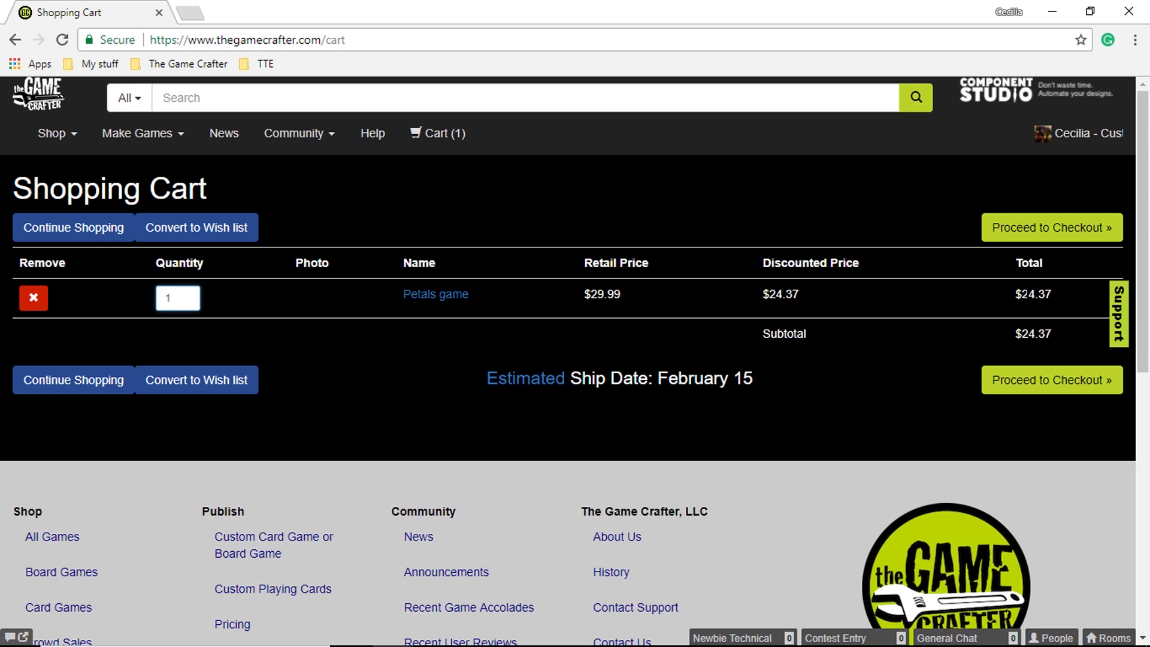
left_click(1034, 387)
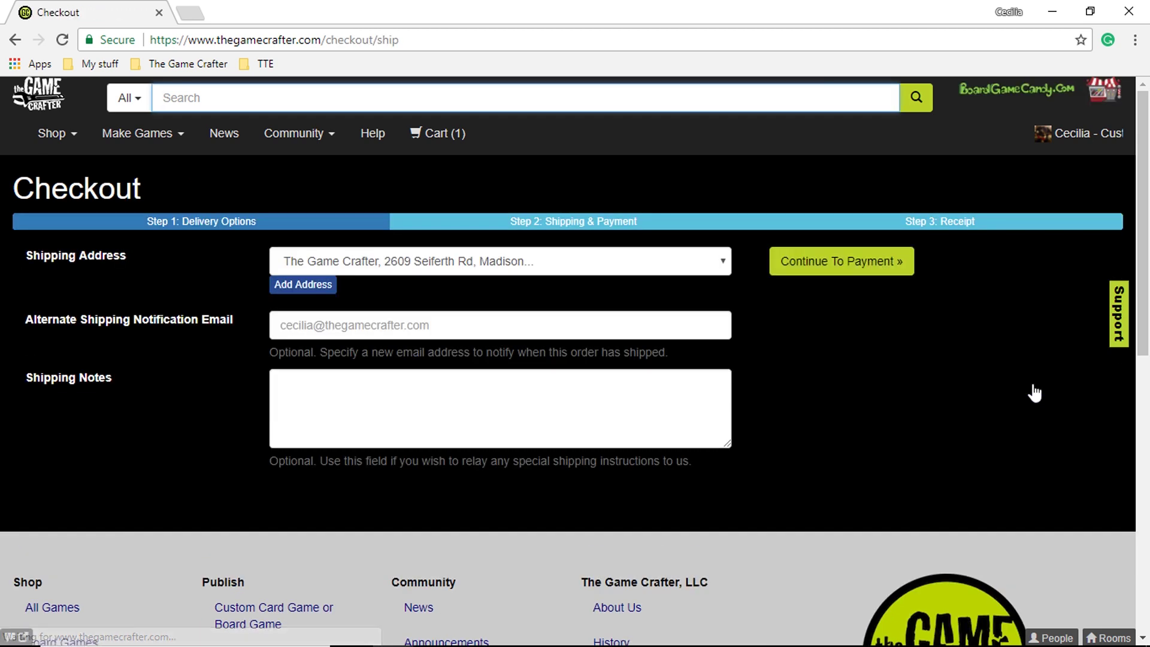
Check the shipping address choices, keep The Game Crafter's saved address and continue to payment
left_click(724, 262)
left_click(724, 263)
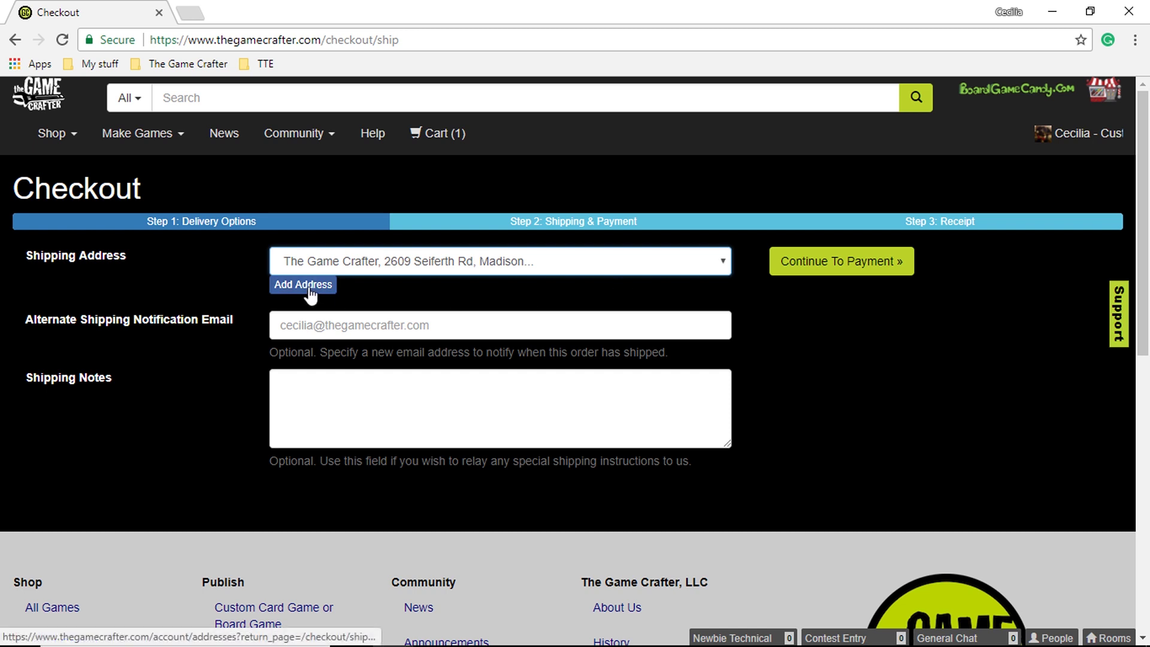
left_click(823, 268)
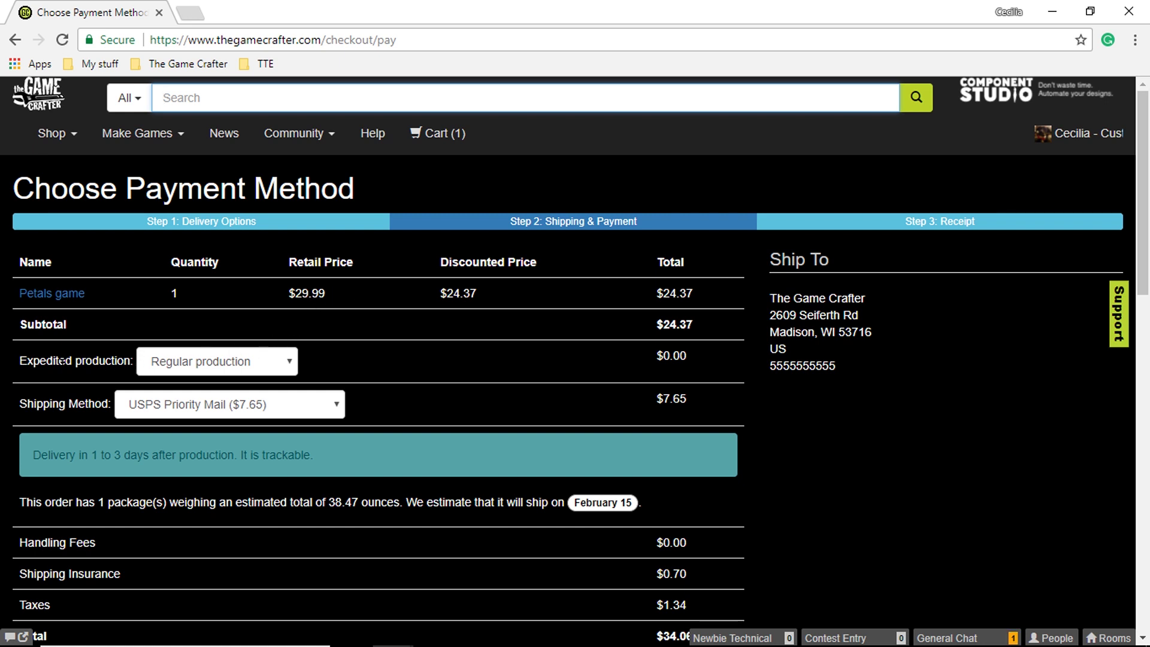
Examine the order's expedited production choices, shipping methods, cost breakdown and payment options
left_click(290, 361)
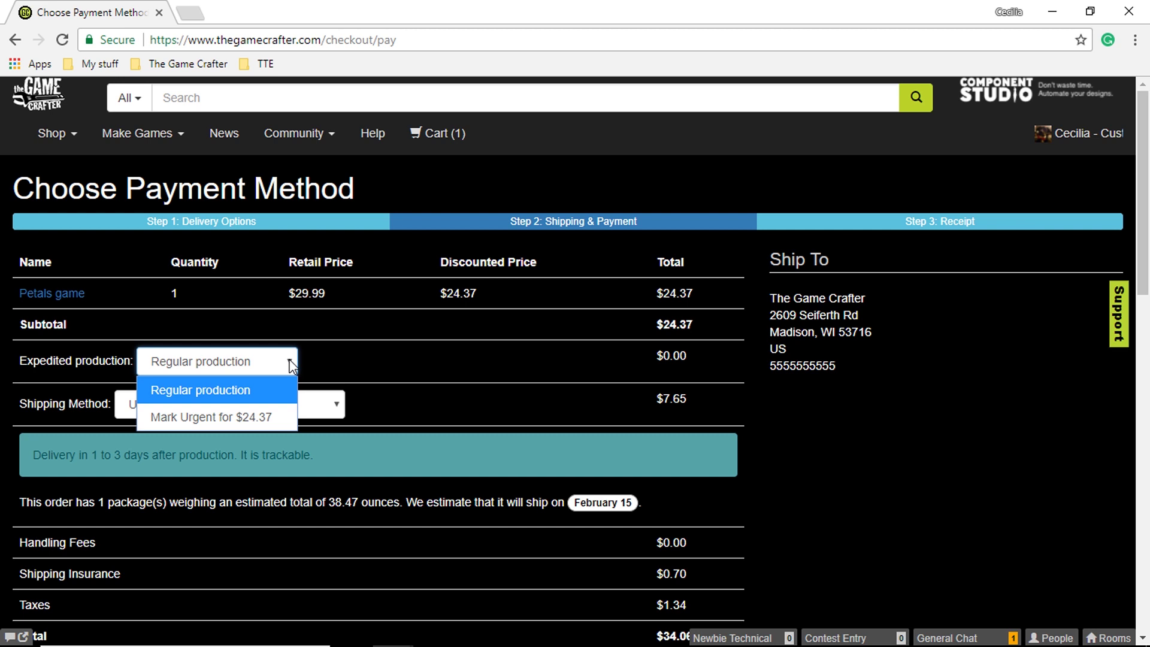
left_click(291, 364)
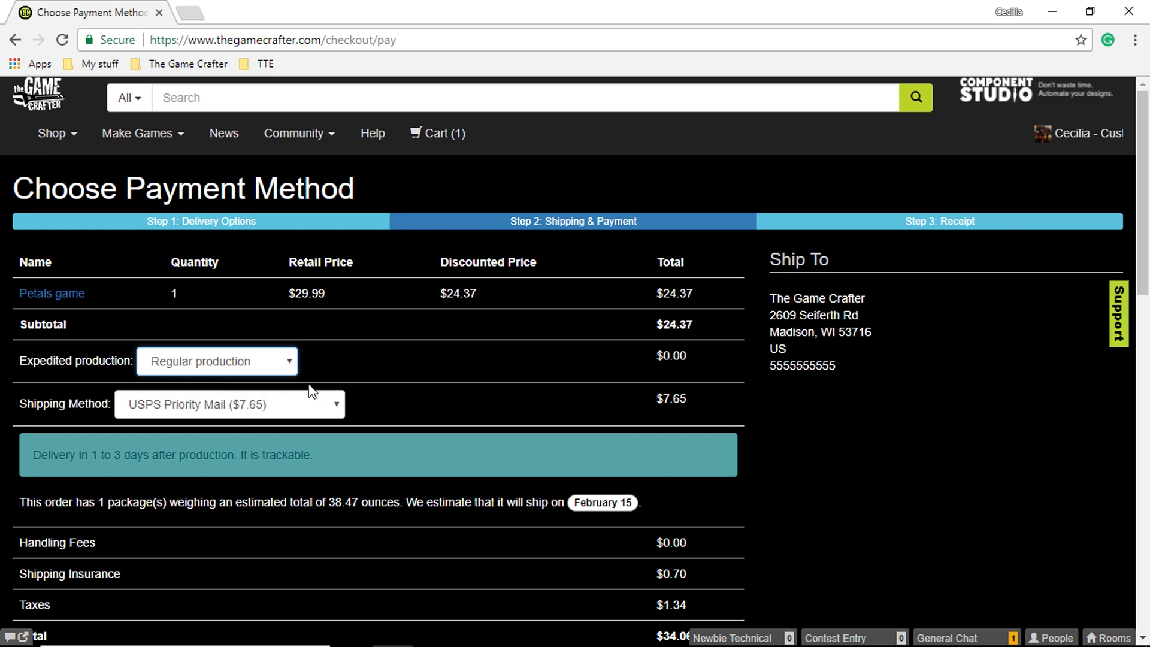
left_click(337, 411)
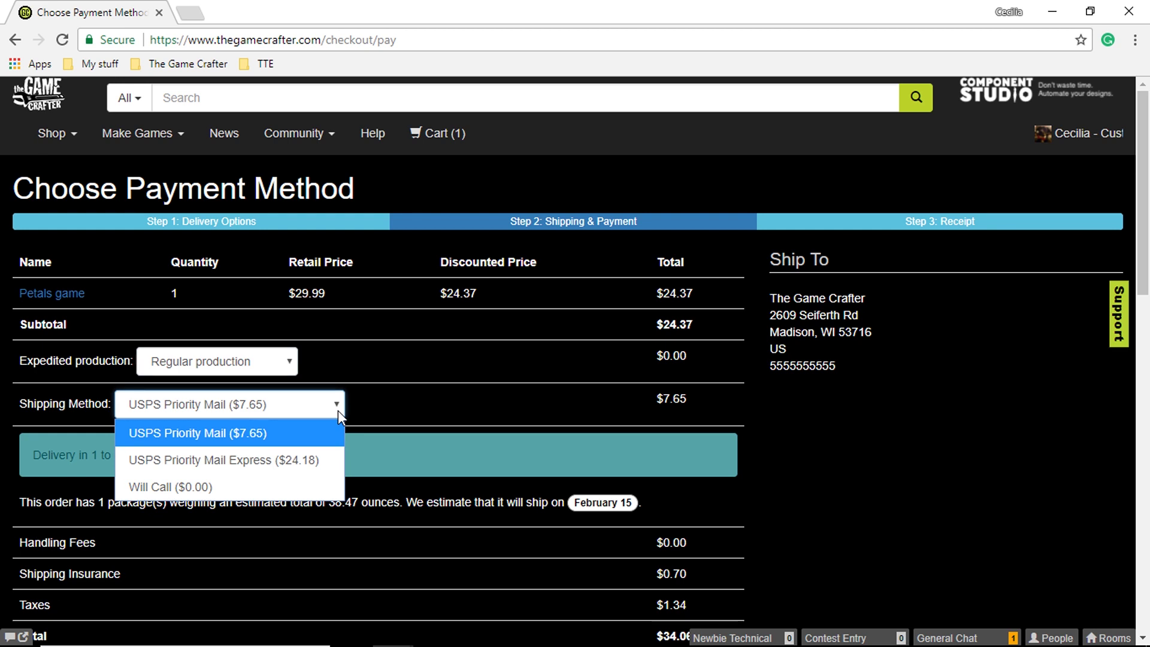
left_click(337, 411)
scroll(338, 411, "down", 1)
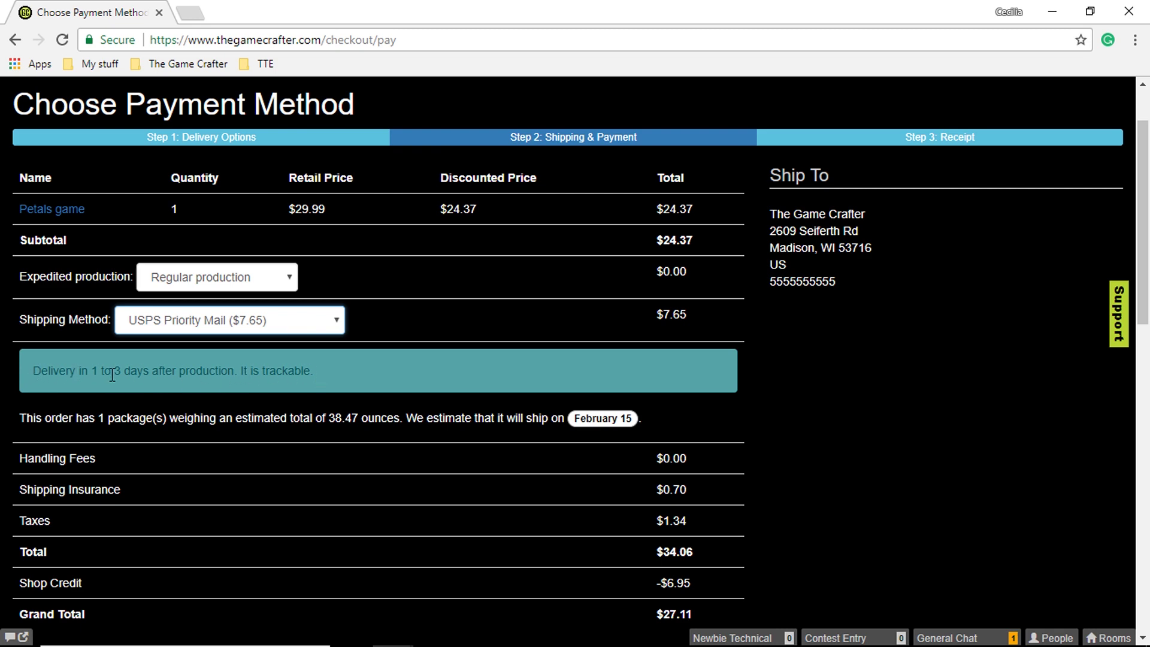
scroll(299, 404, "down", 6)
scroll(303, 398, "up", 2)
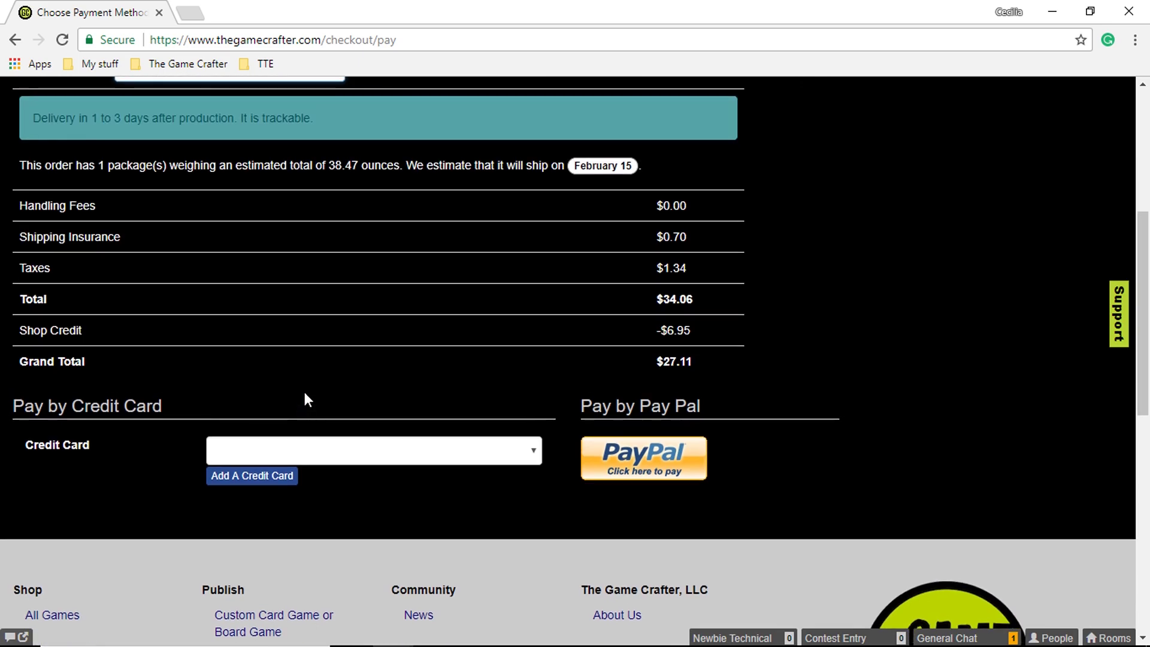